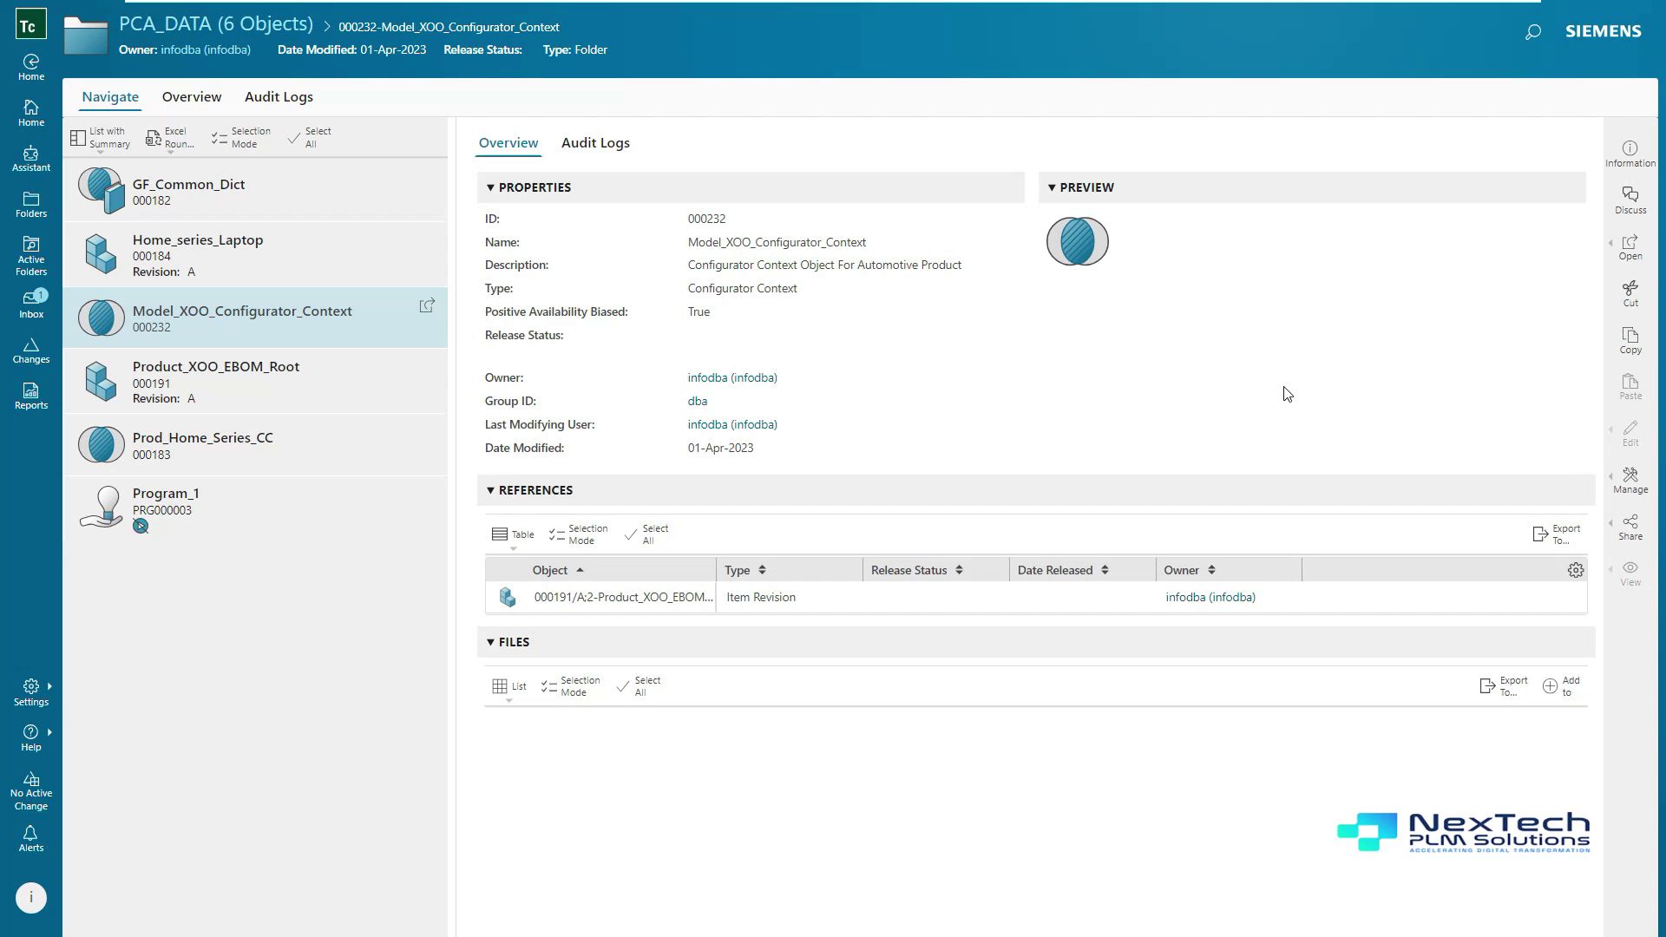
# - Open 000232-Model_XOO_Configurator_Context from PCA_DATA, showing its Overview for 000191/A;2-Product_XOO_EBOM
pyautogui.click(427, 306)
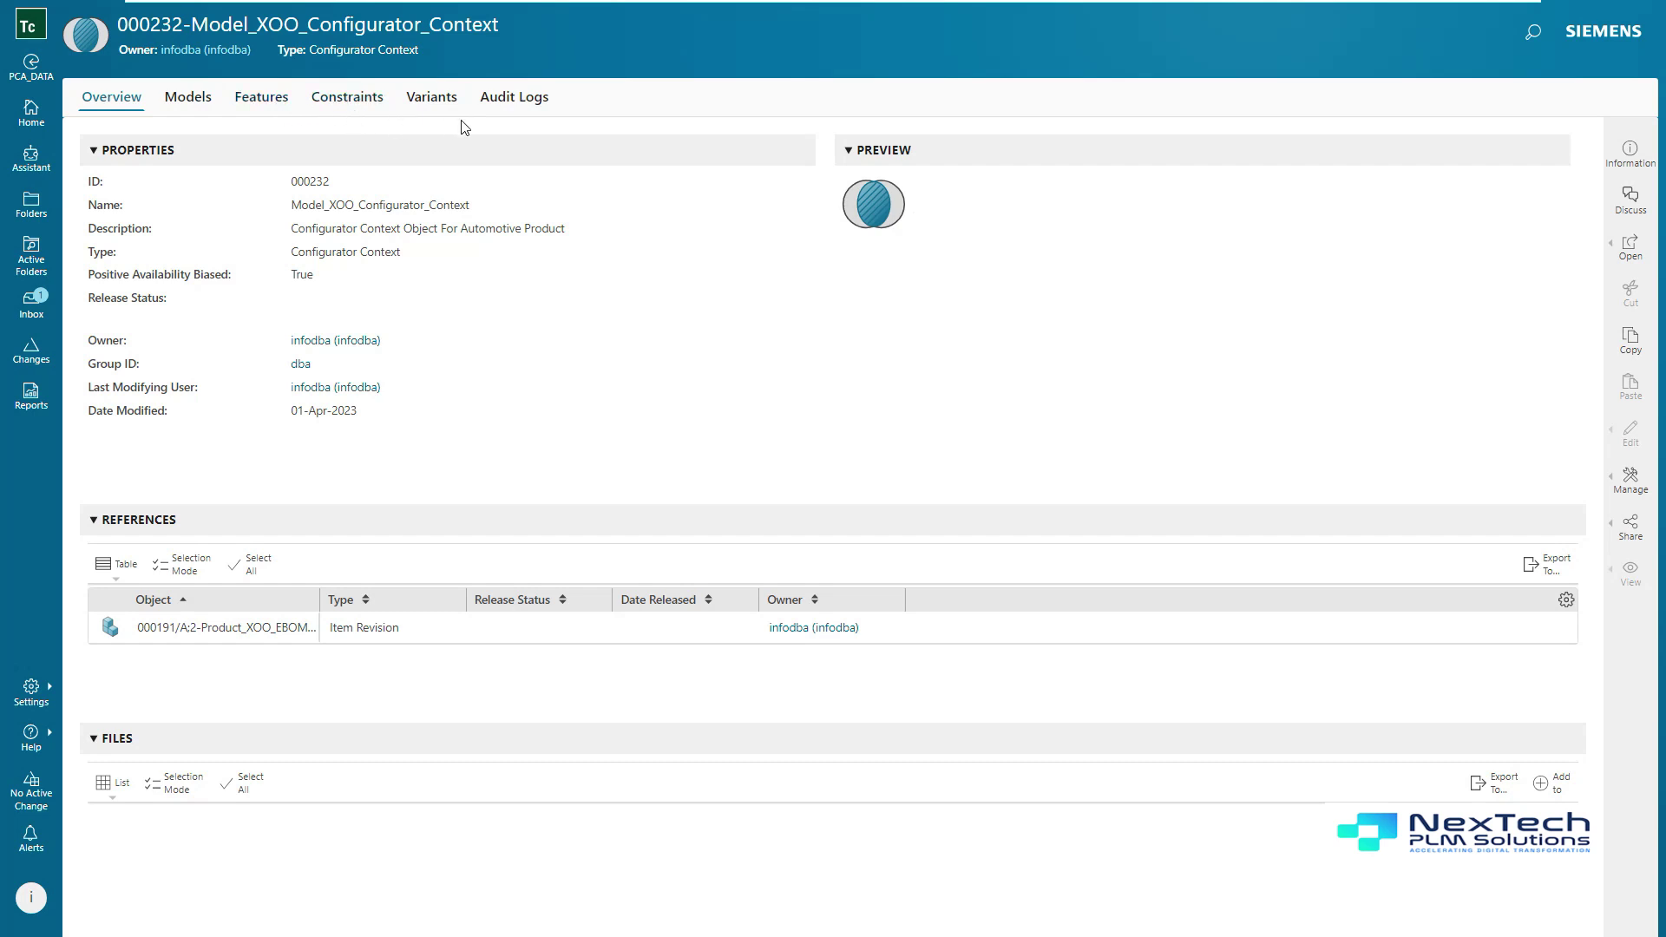
# - List SUV_Model_Family's seven product models, such as SUV_DR_AD1 and SUV_STD_ELC1
pyautogui.click(198, 108)
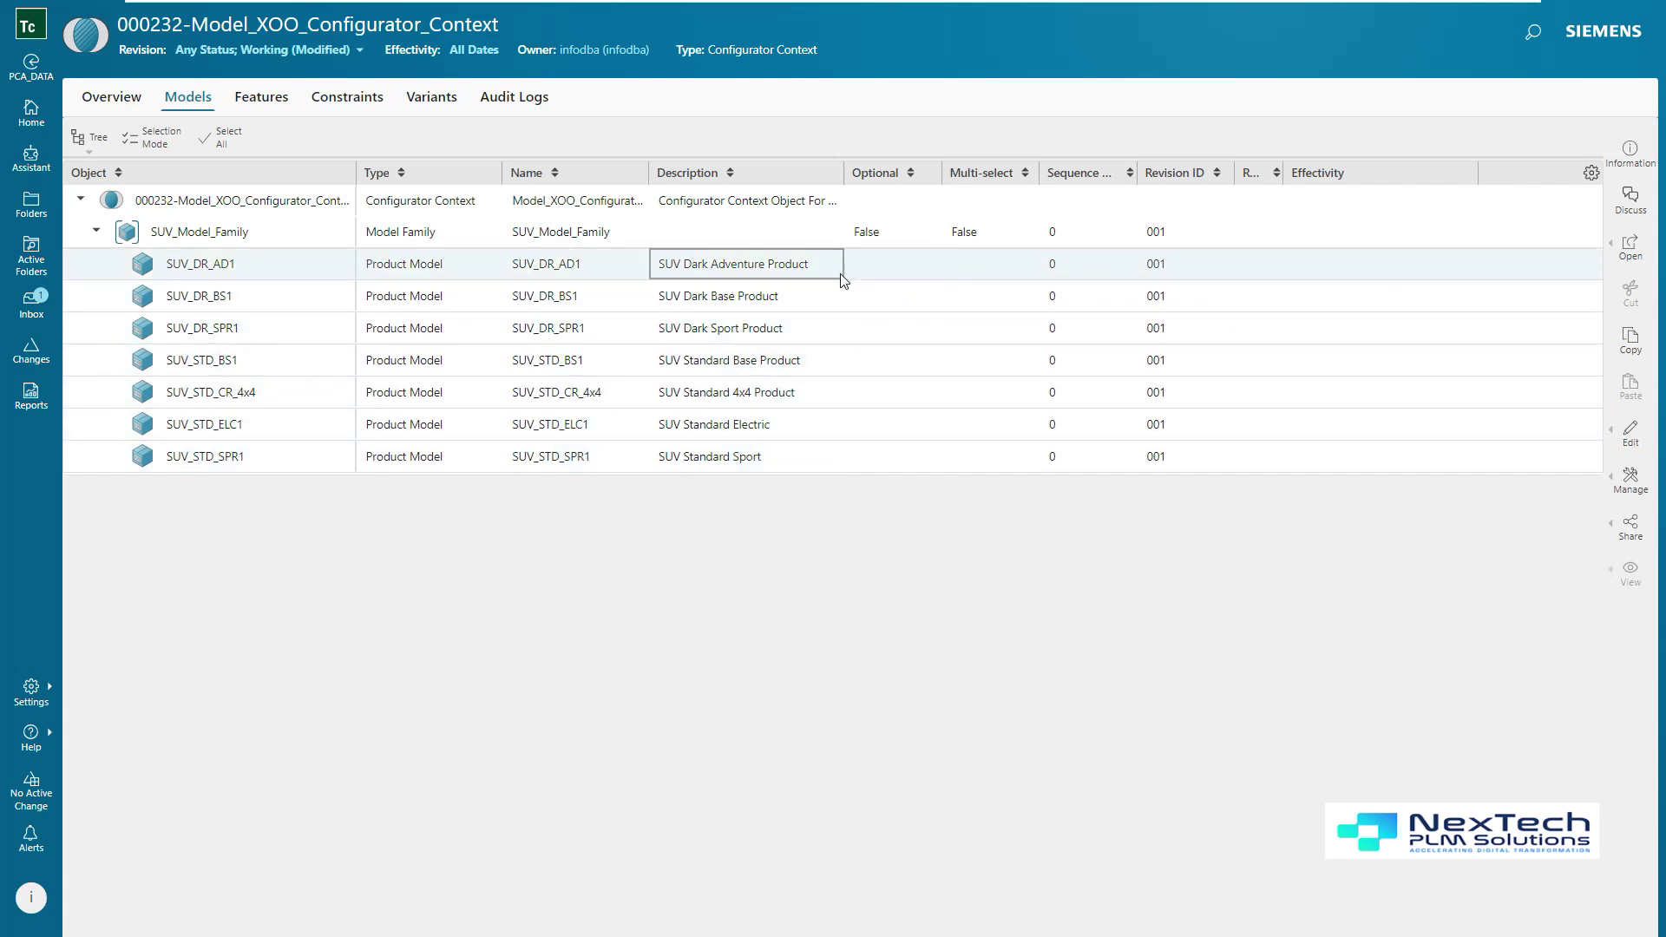
pyautogui.click(814, 297)
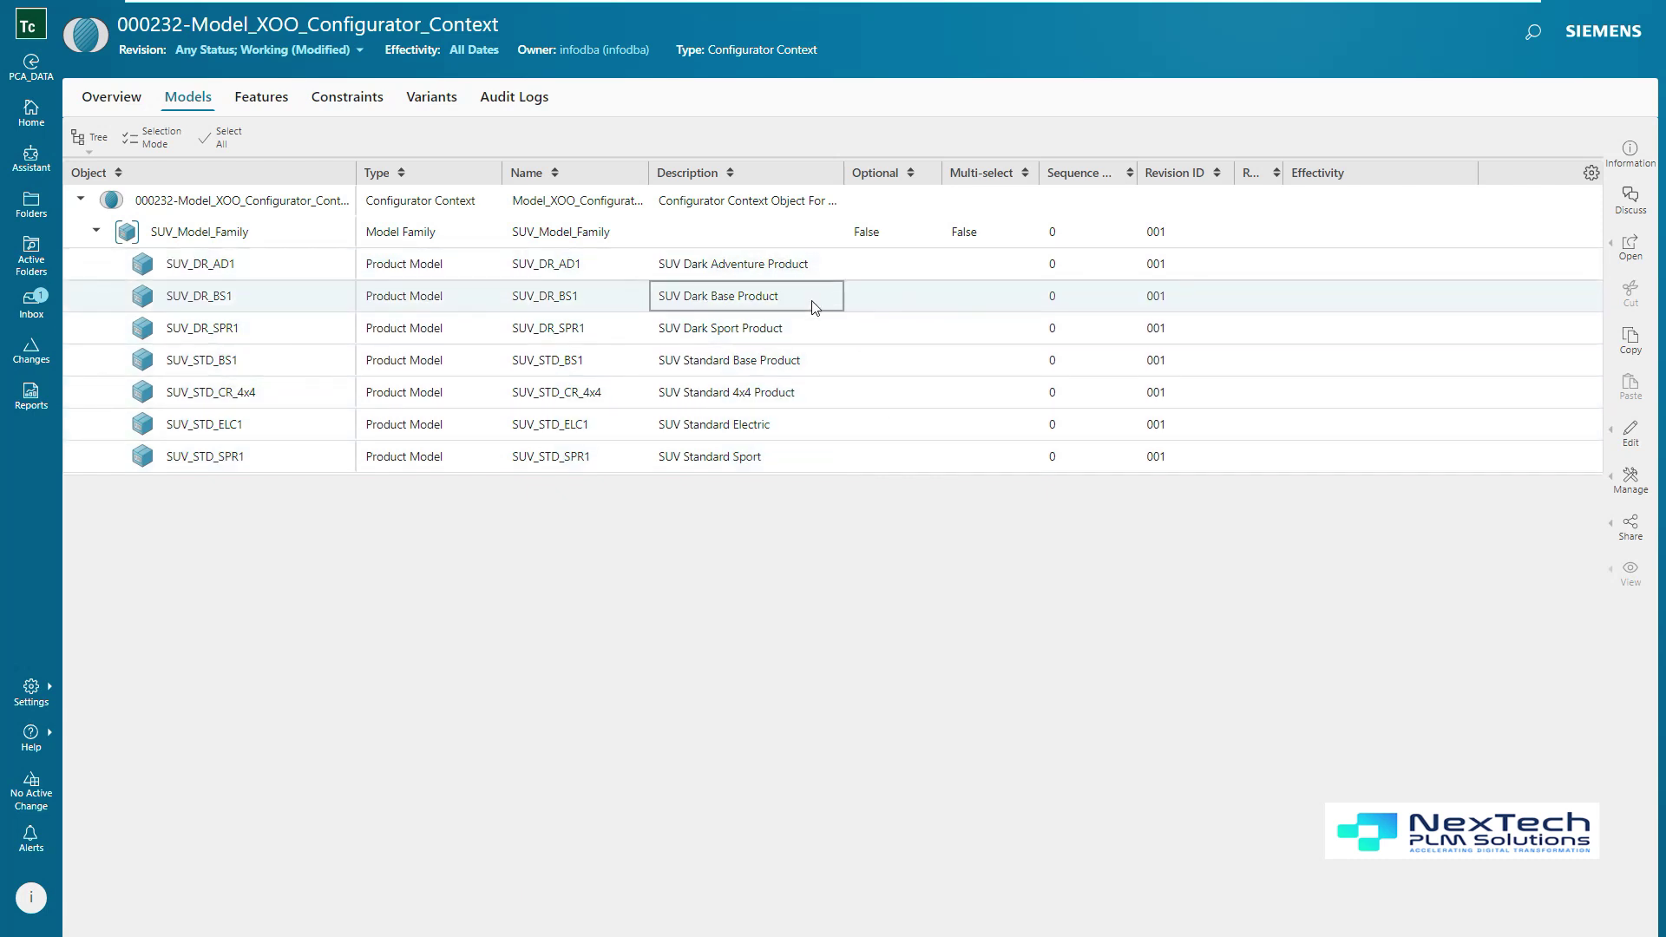
pyautogui.click(815, 327)
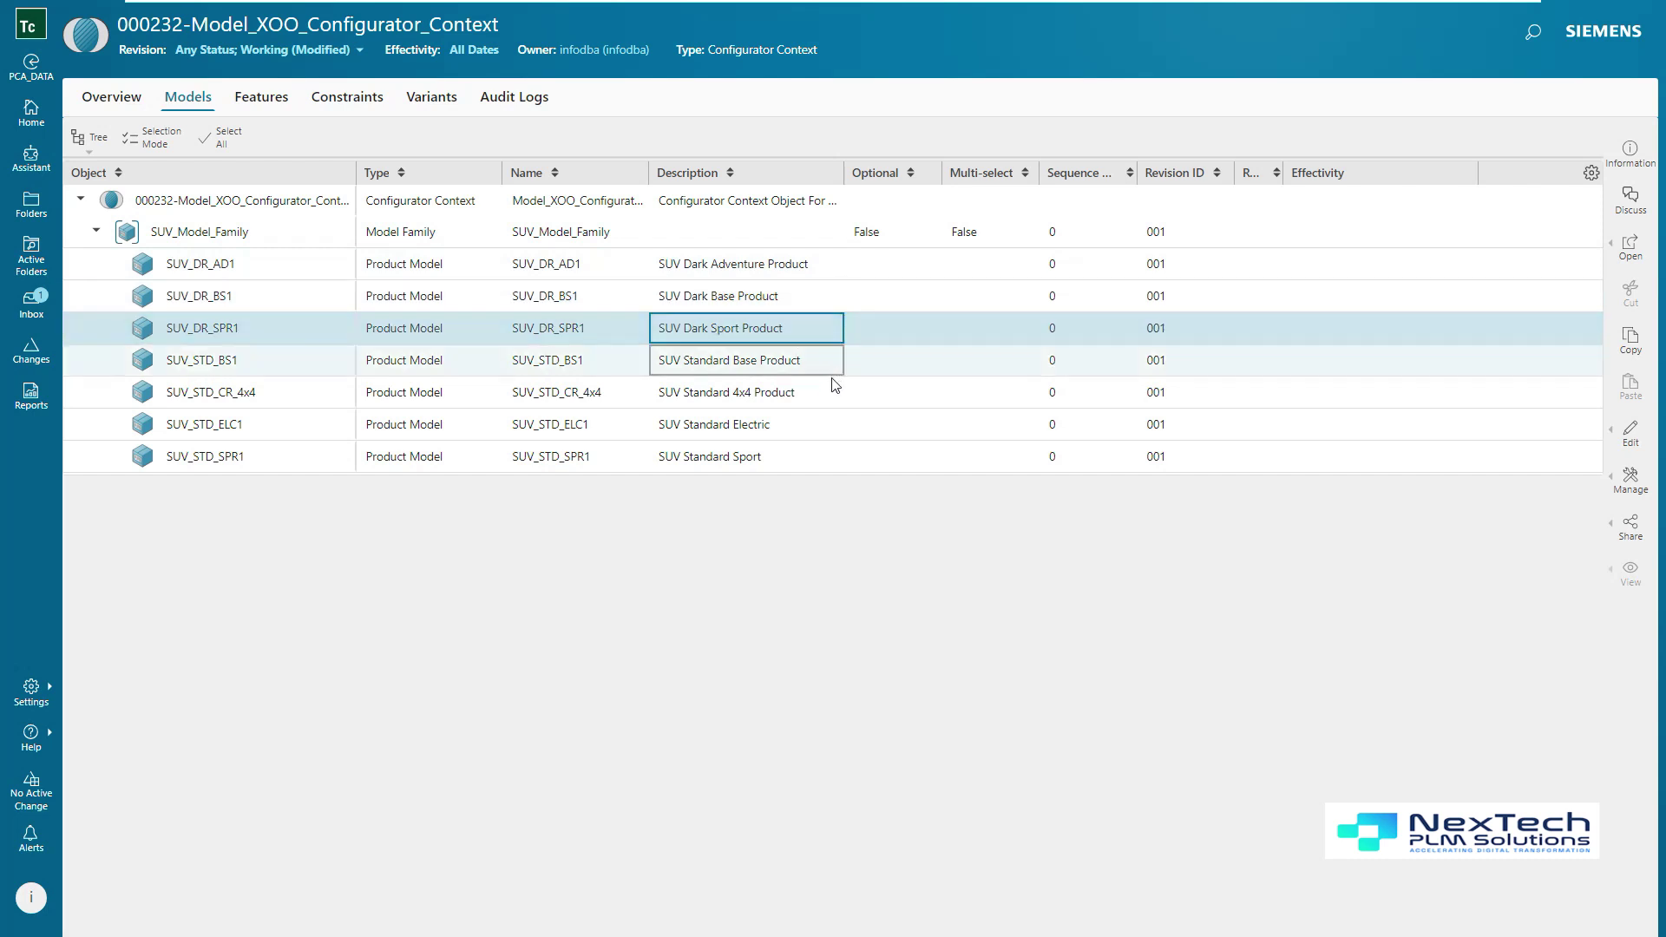
pyautogui.click(812, 427)
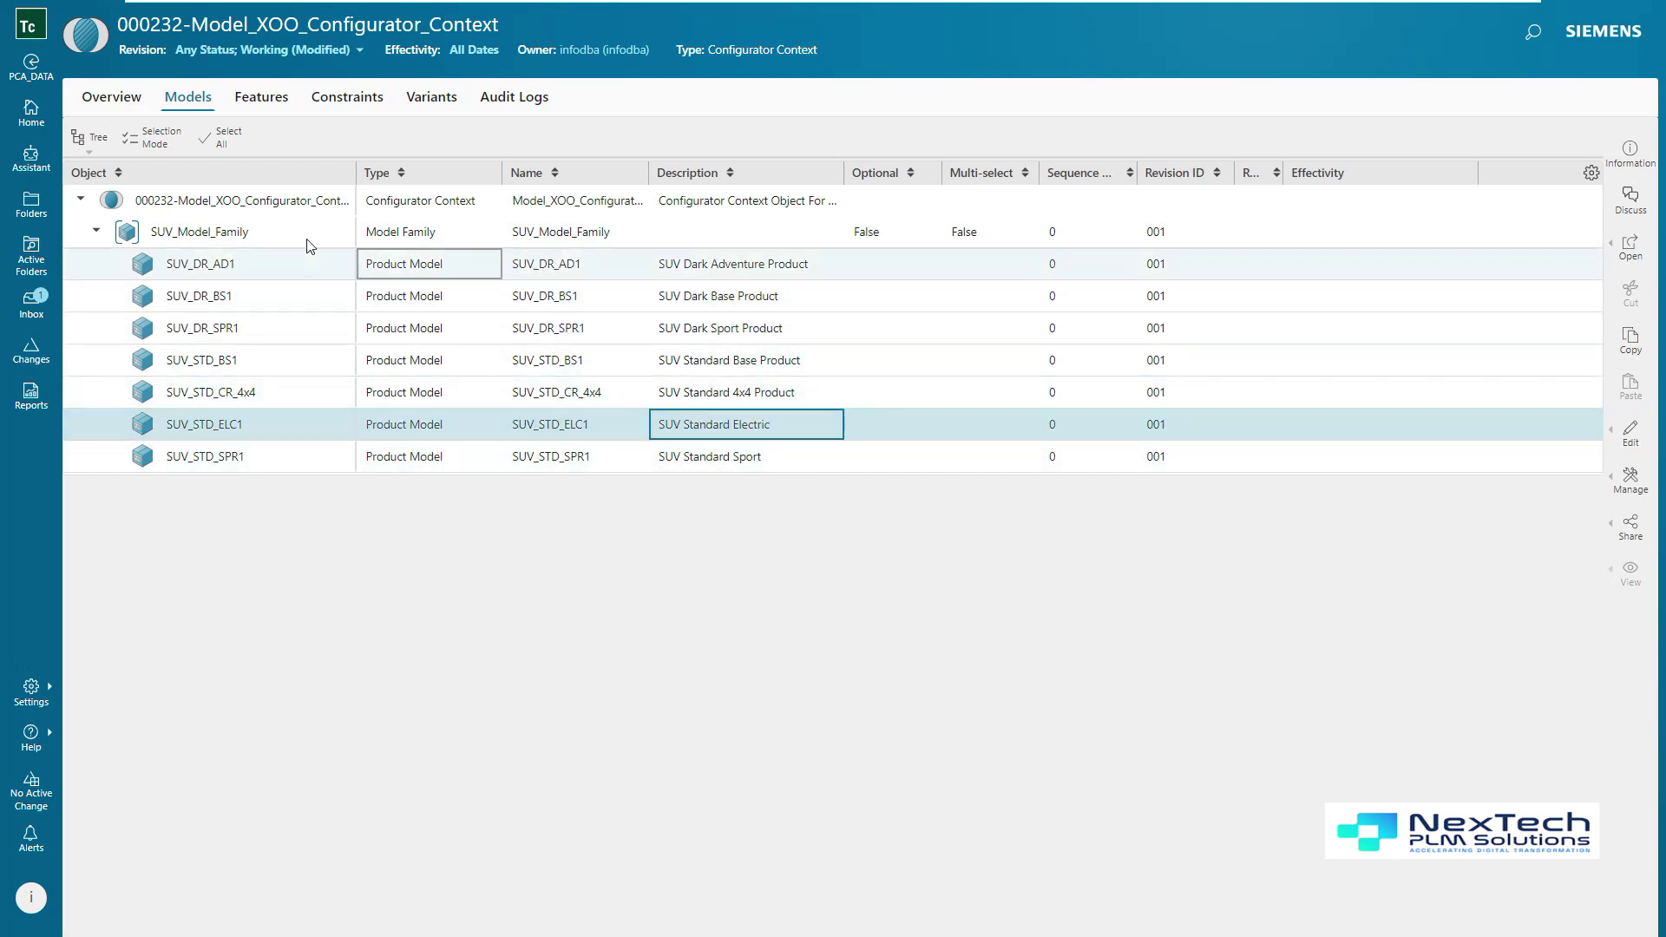
pyautogui.click(781, 328)
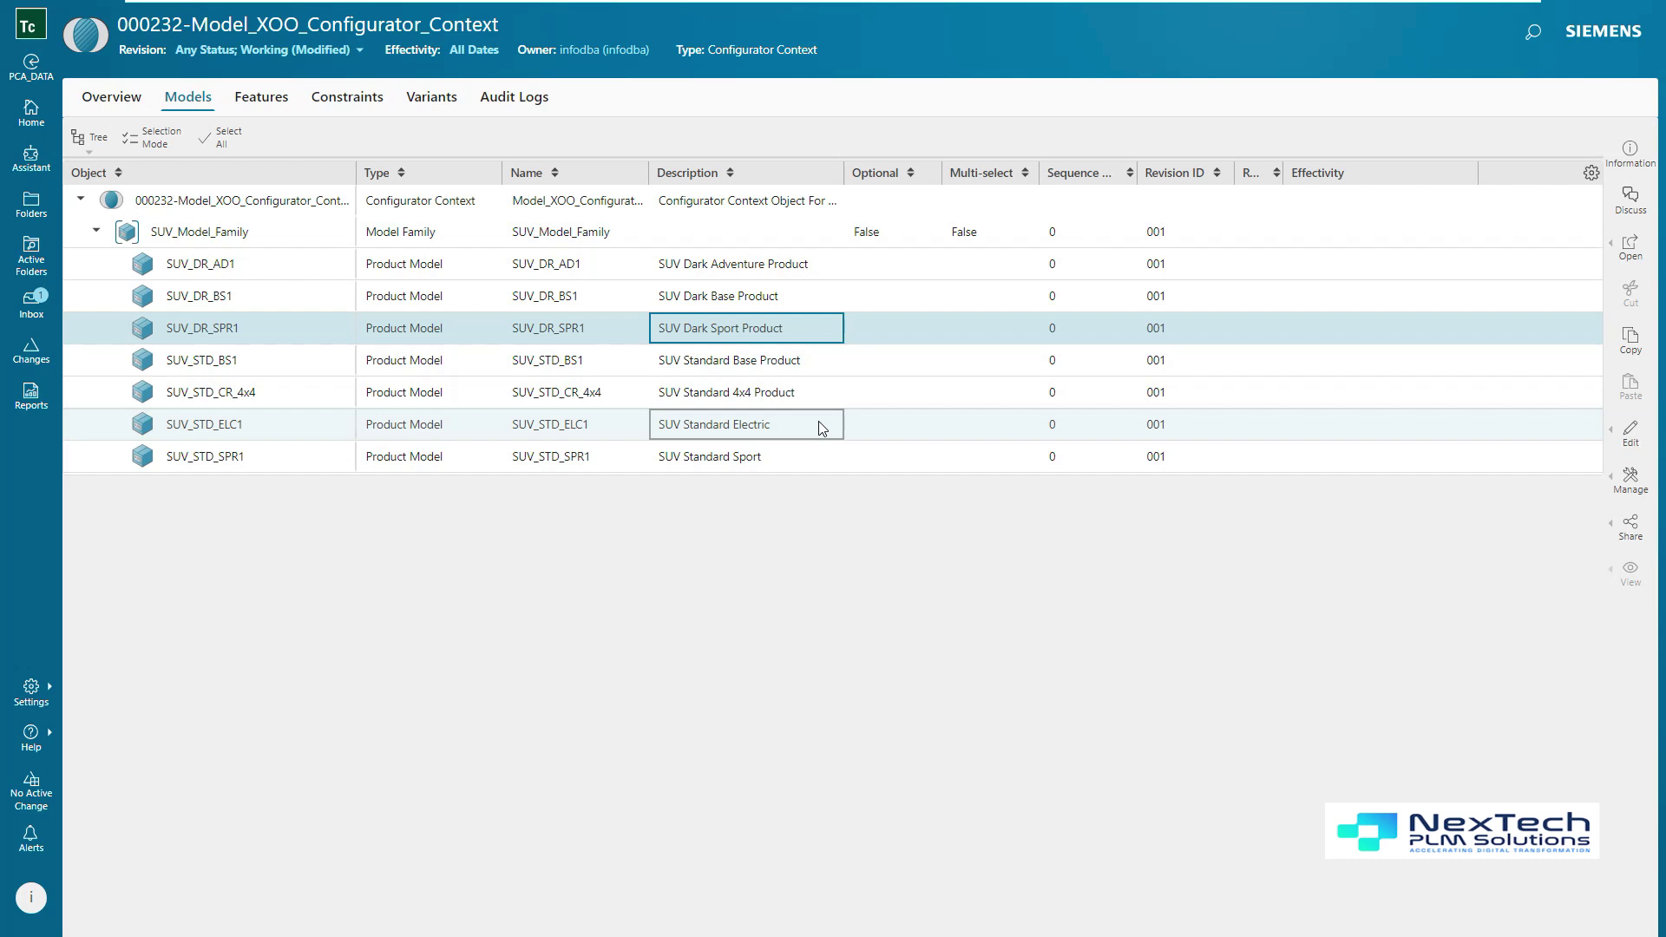
# - Show the Features tab and collapse the Exterior, Interiors and Specifications groups
pyautogui.click(268, 100)
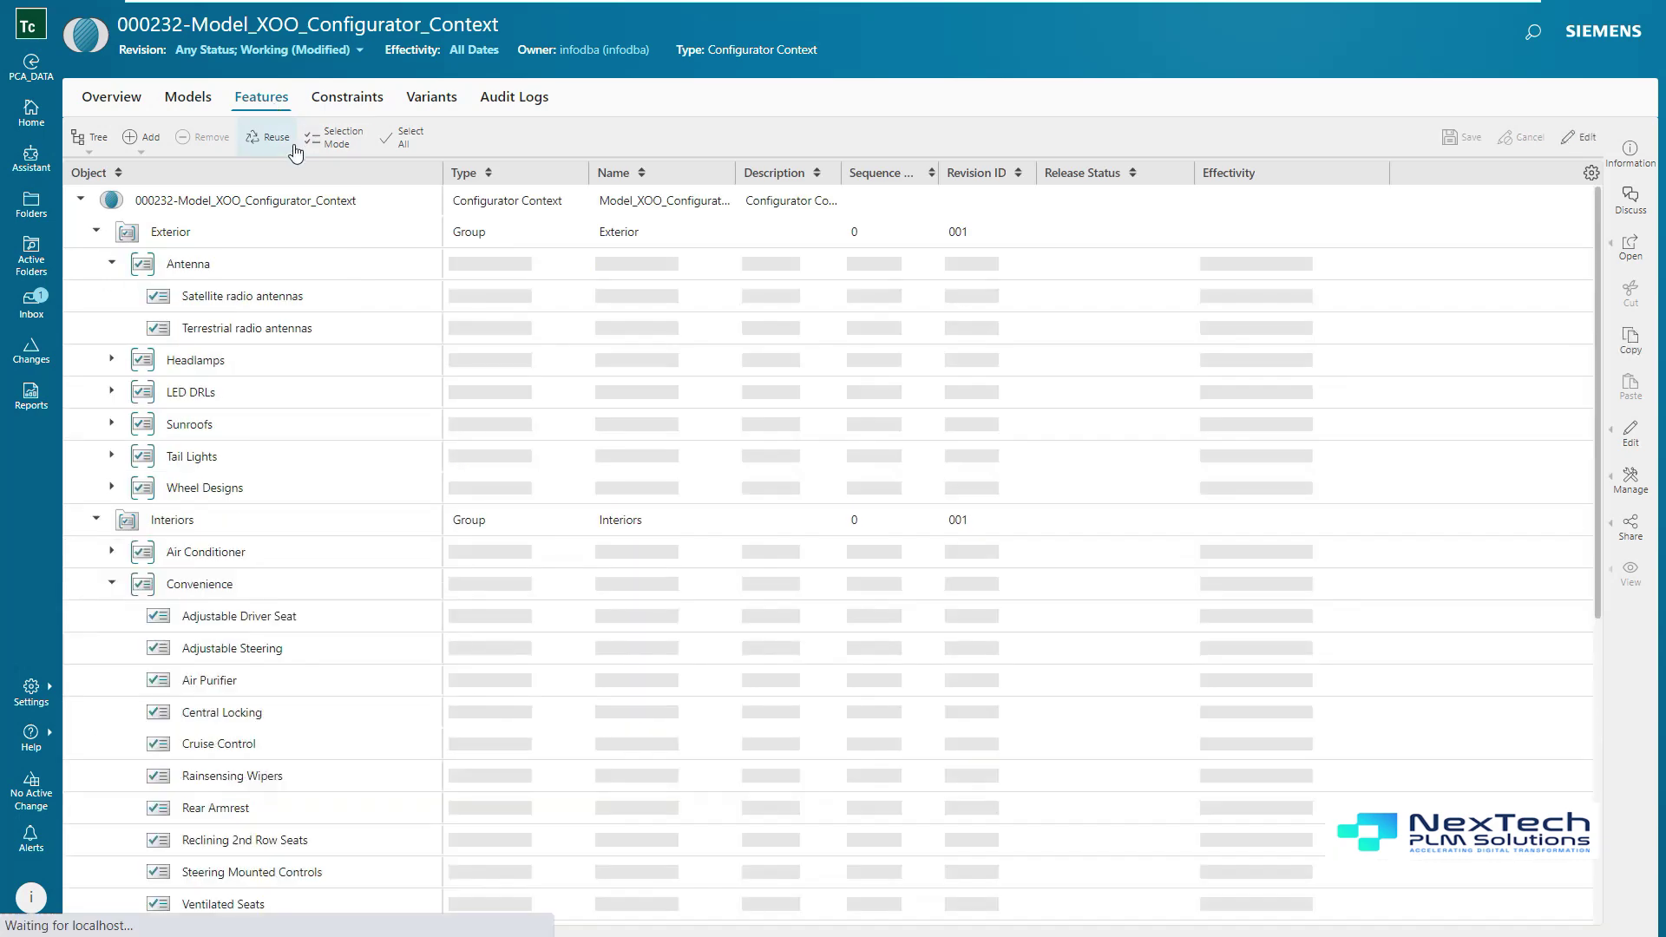
pyautogui.click(97, 232)
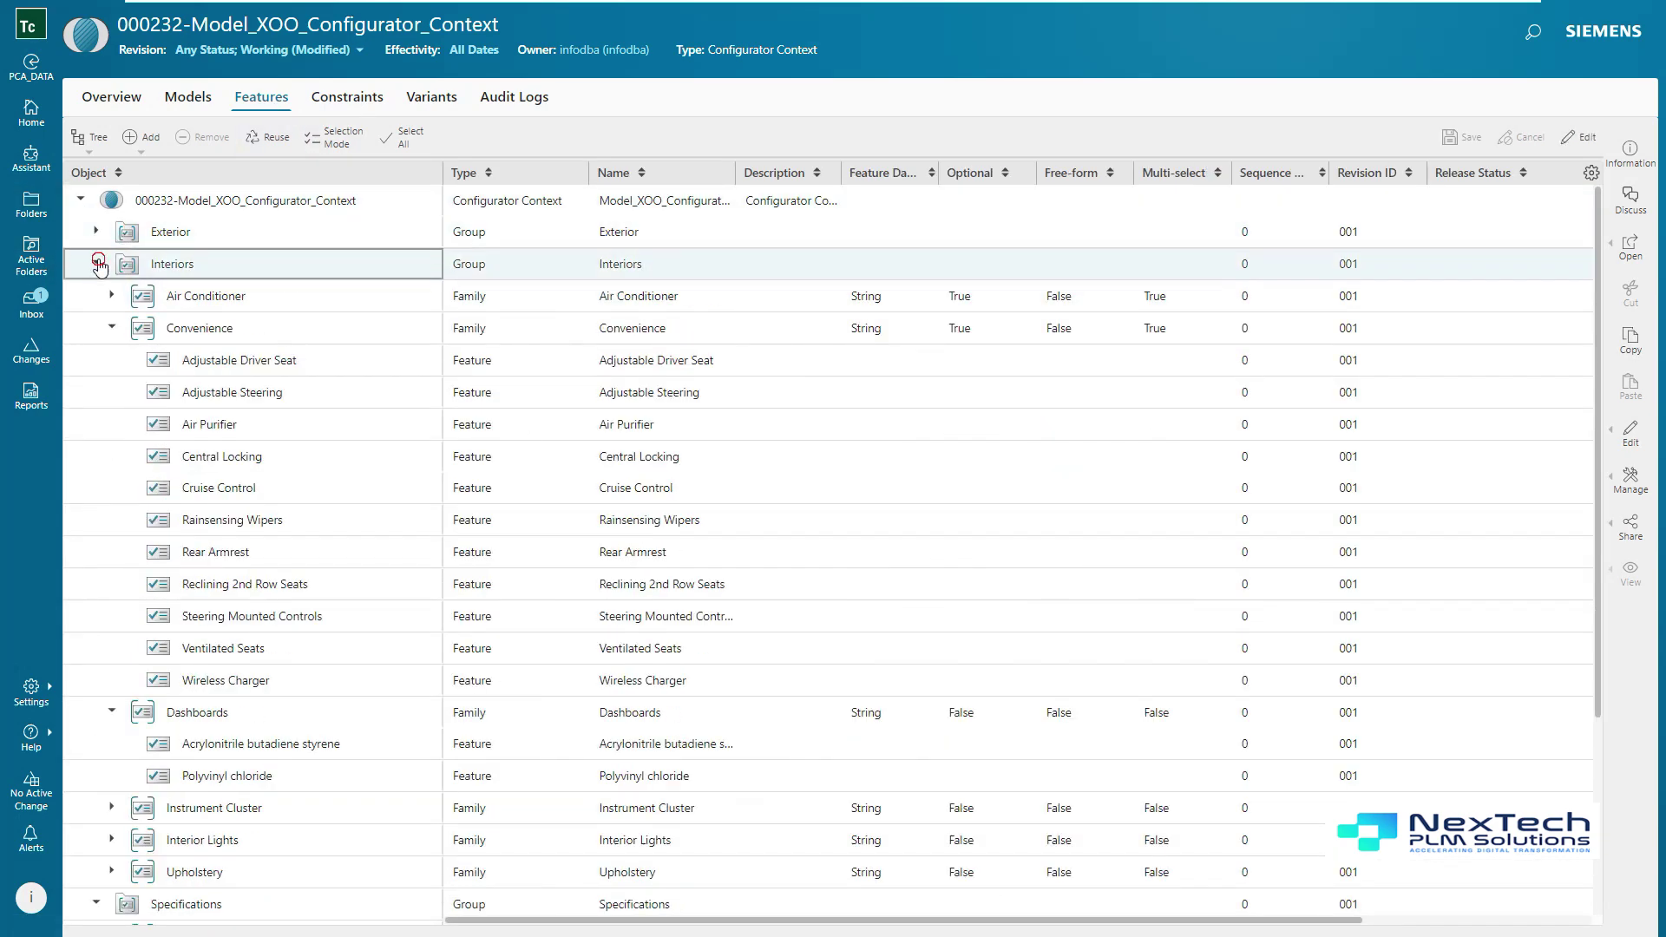
pyautogui.click(97, 264)
pyautogui.click(96, 296)
pyautogui.click(536, 192)
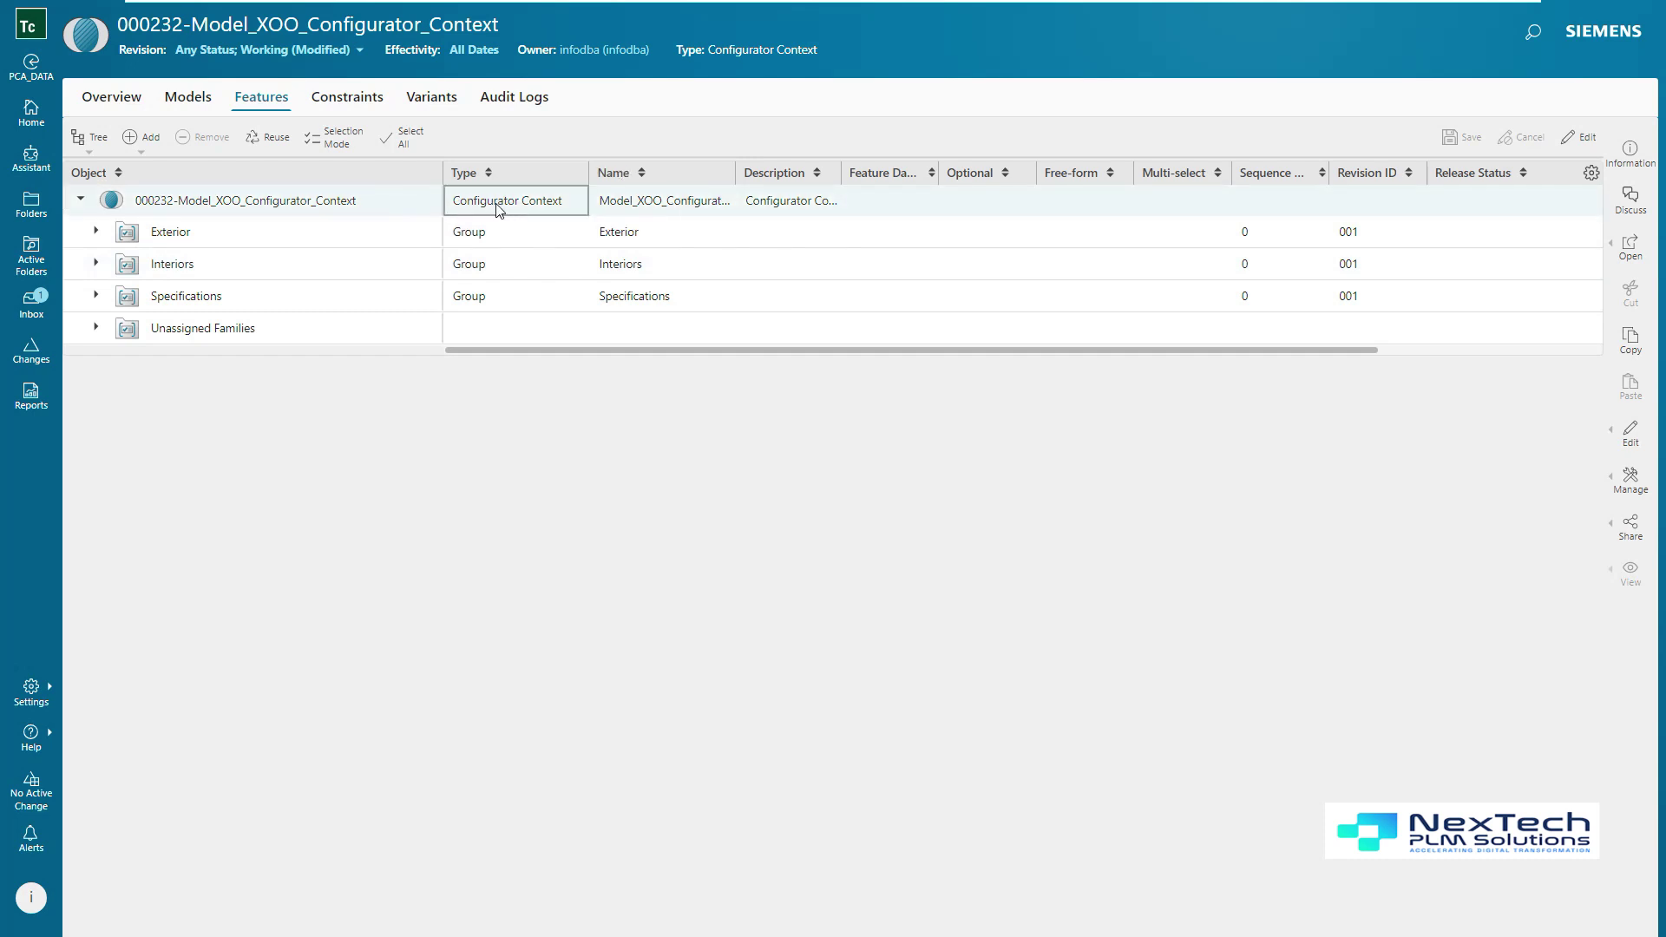
pyautogui.click(475, 231)
pyautogui.click(426, 232)
pyautogui.click(356, 260)
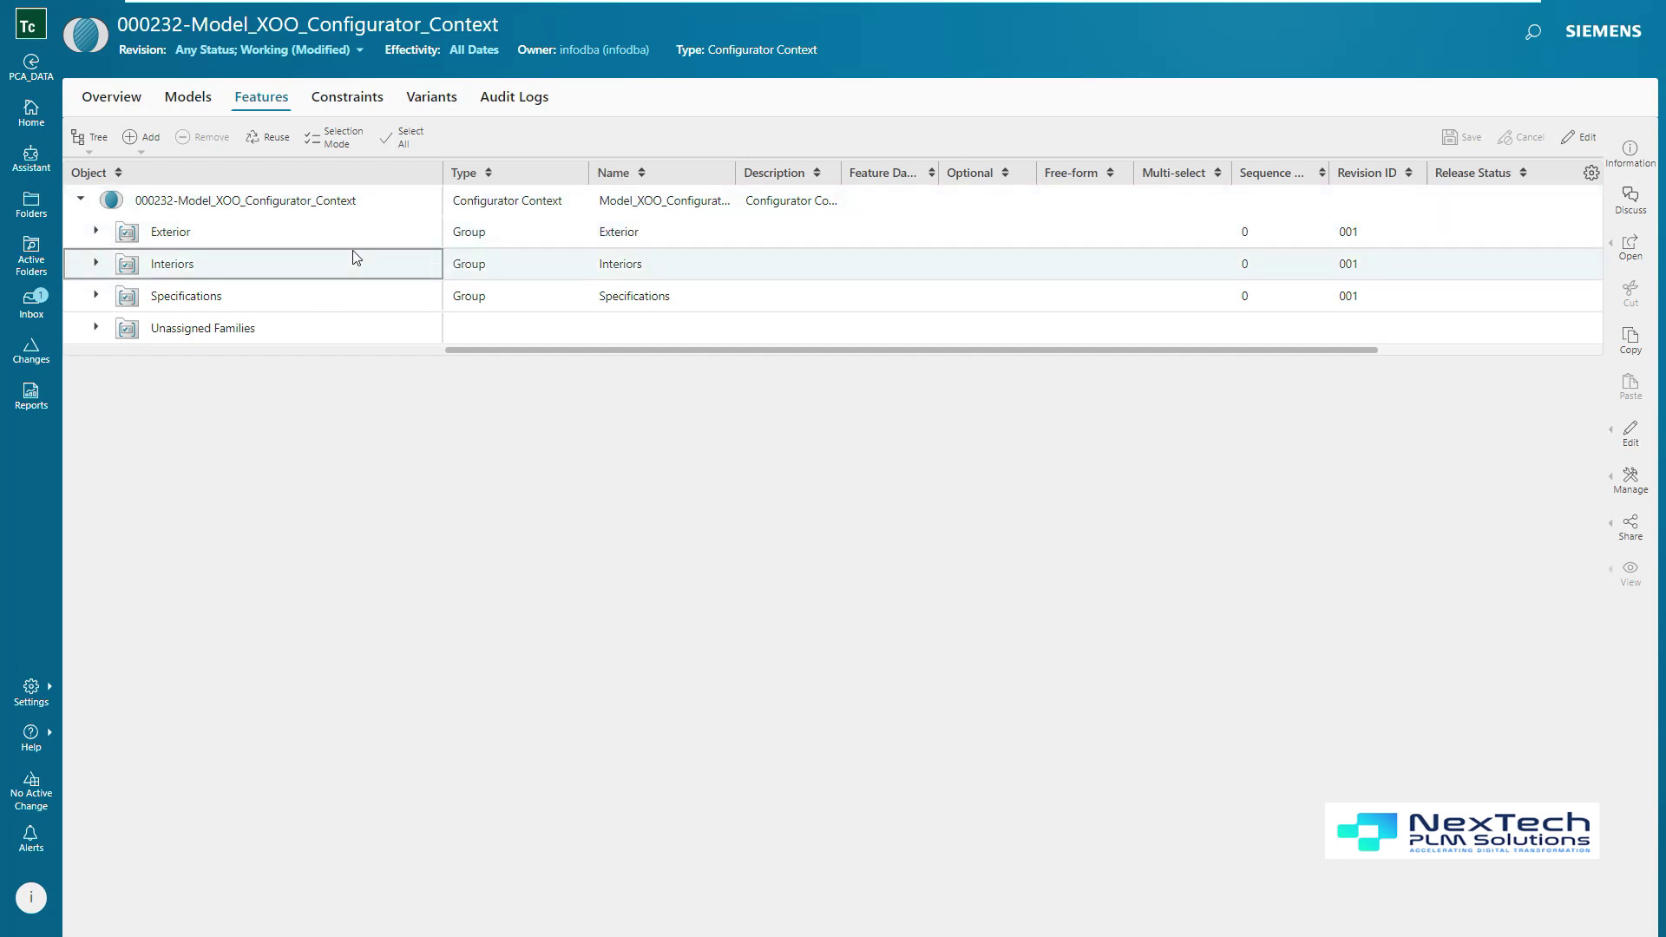
pyautogui.click(427, 232)
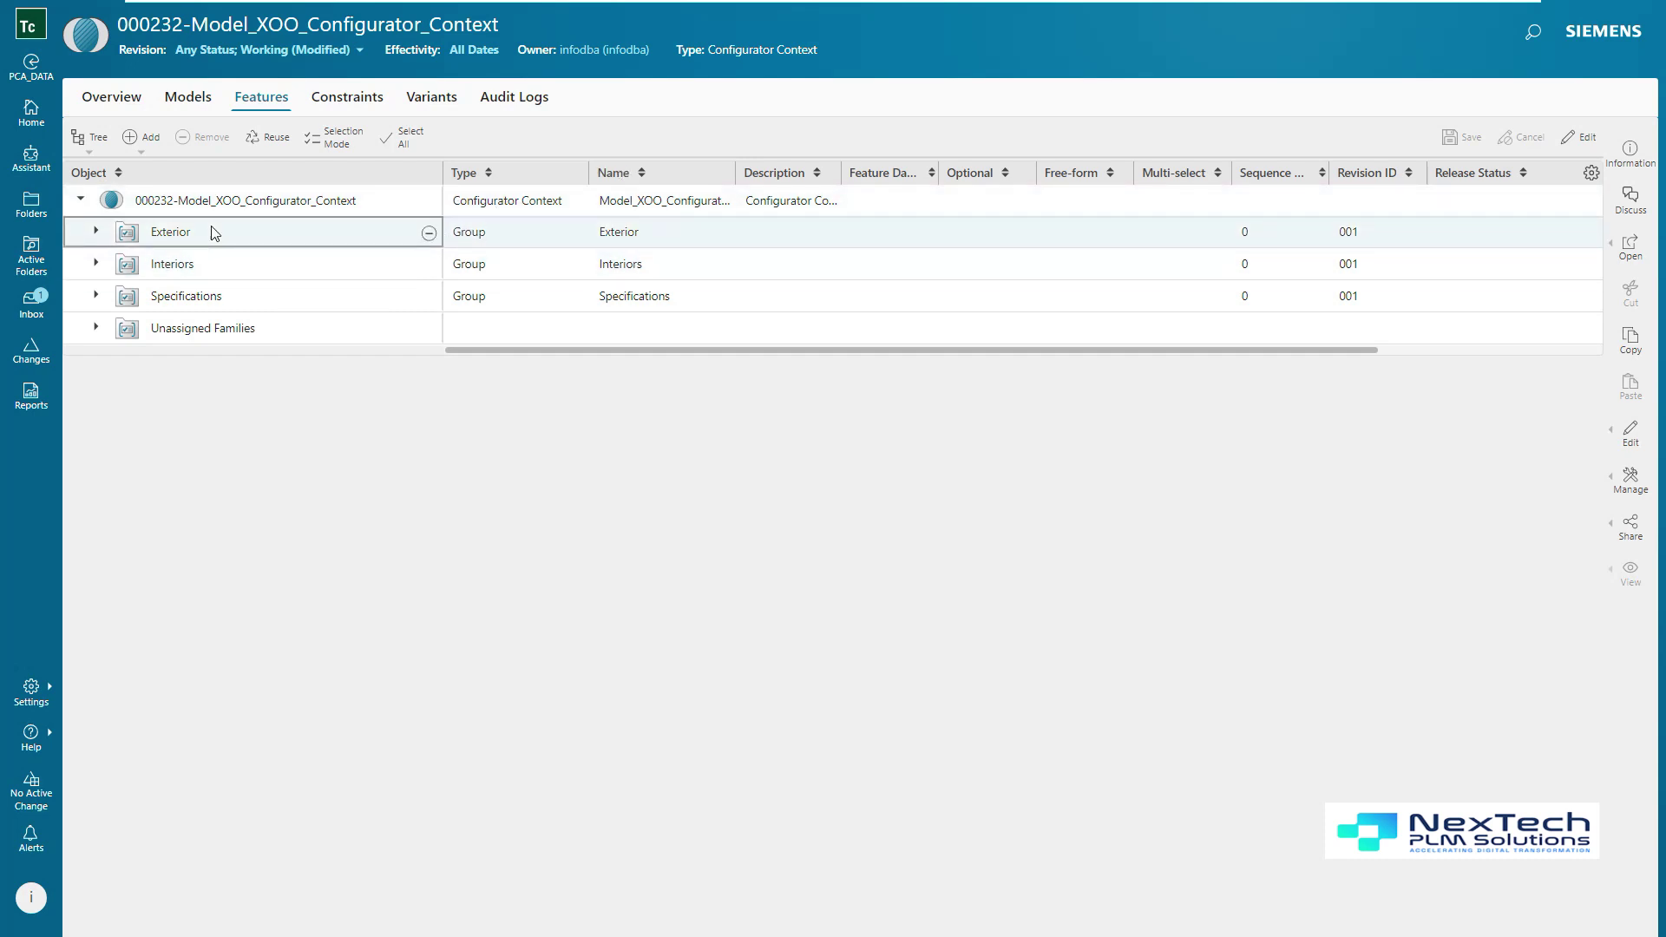
# - Expand Exterior's Antenna, Headlamps and Wheel Designs families, leaving Wheel Designs open, then expand Interiors
pyautogui.click(96, 232)
pyautogui.click(111, 264)
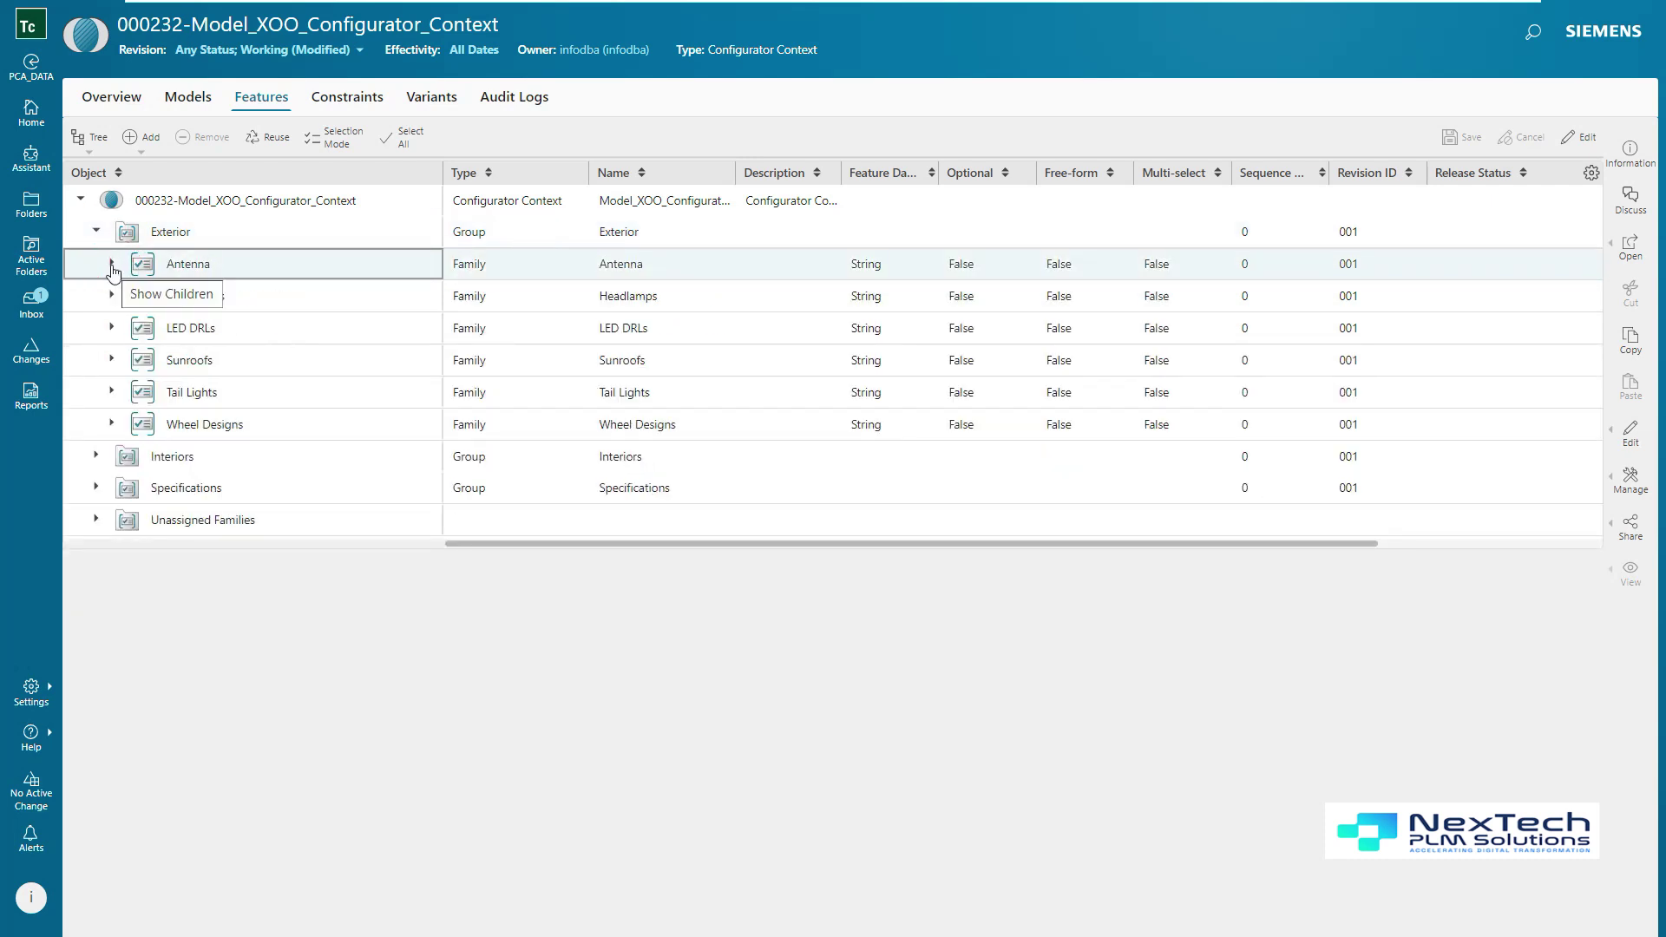
pyautogui.click(111, 264)
pyautogui.click(321, 322)
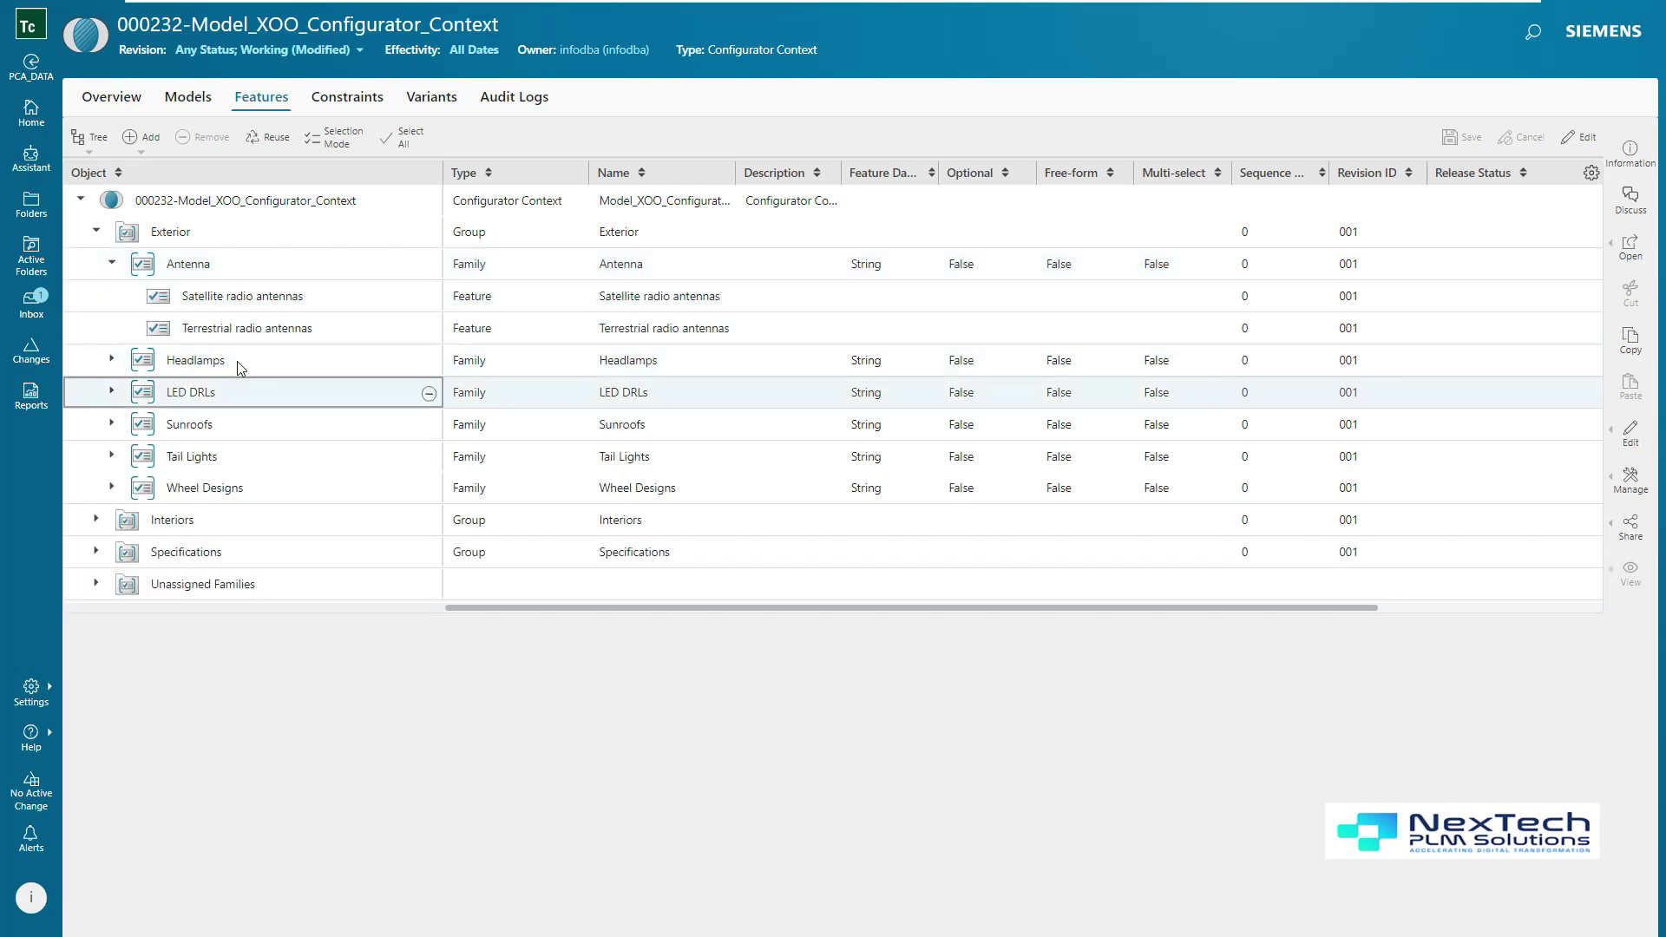
pyautogui.click(112, 363)
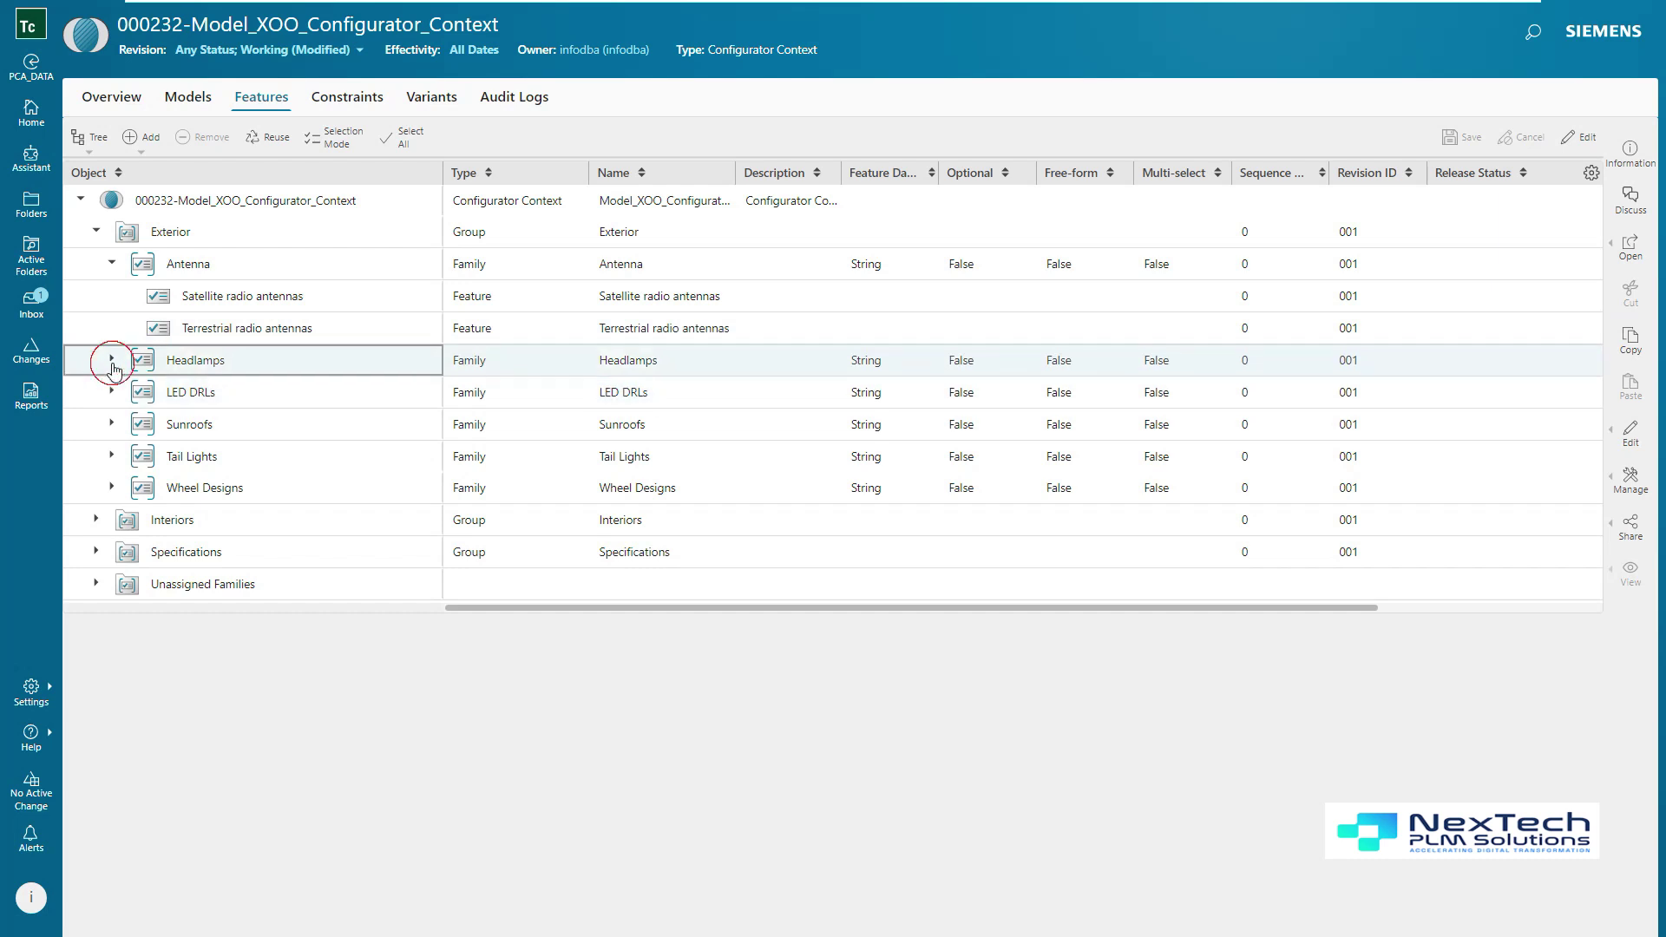
pyautogui.click(112, 584)
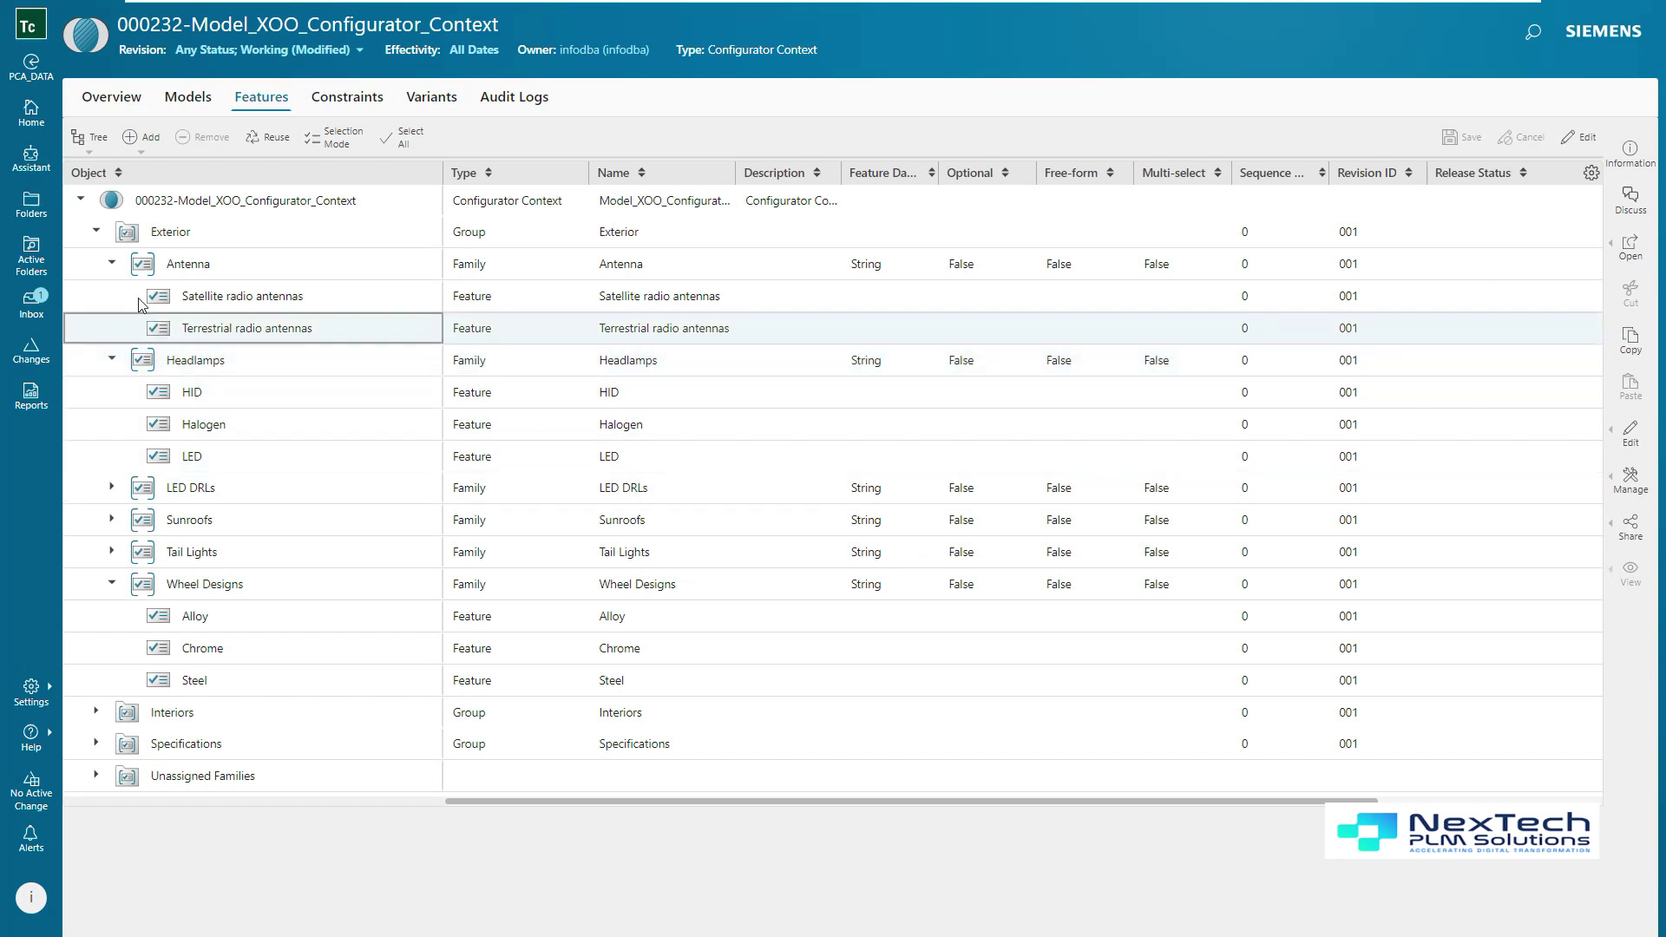
pyautogui.click(112, 263)
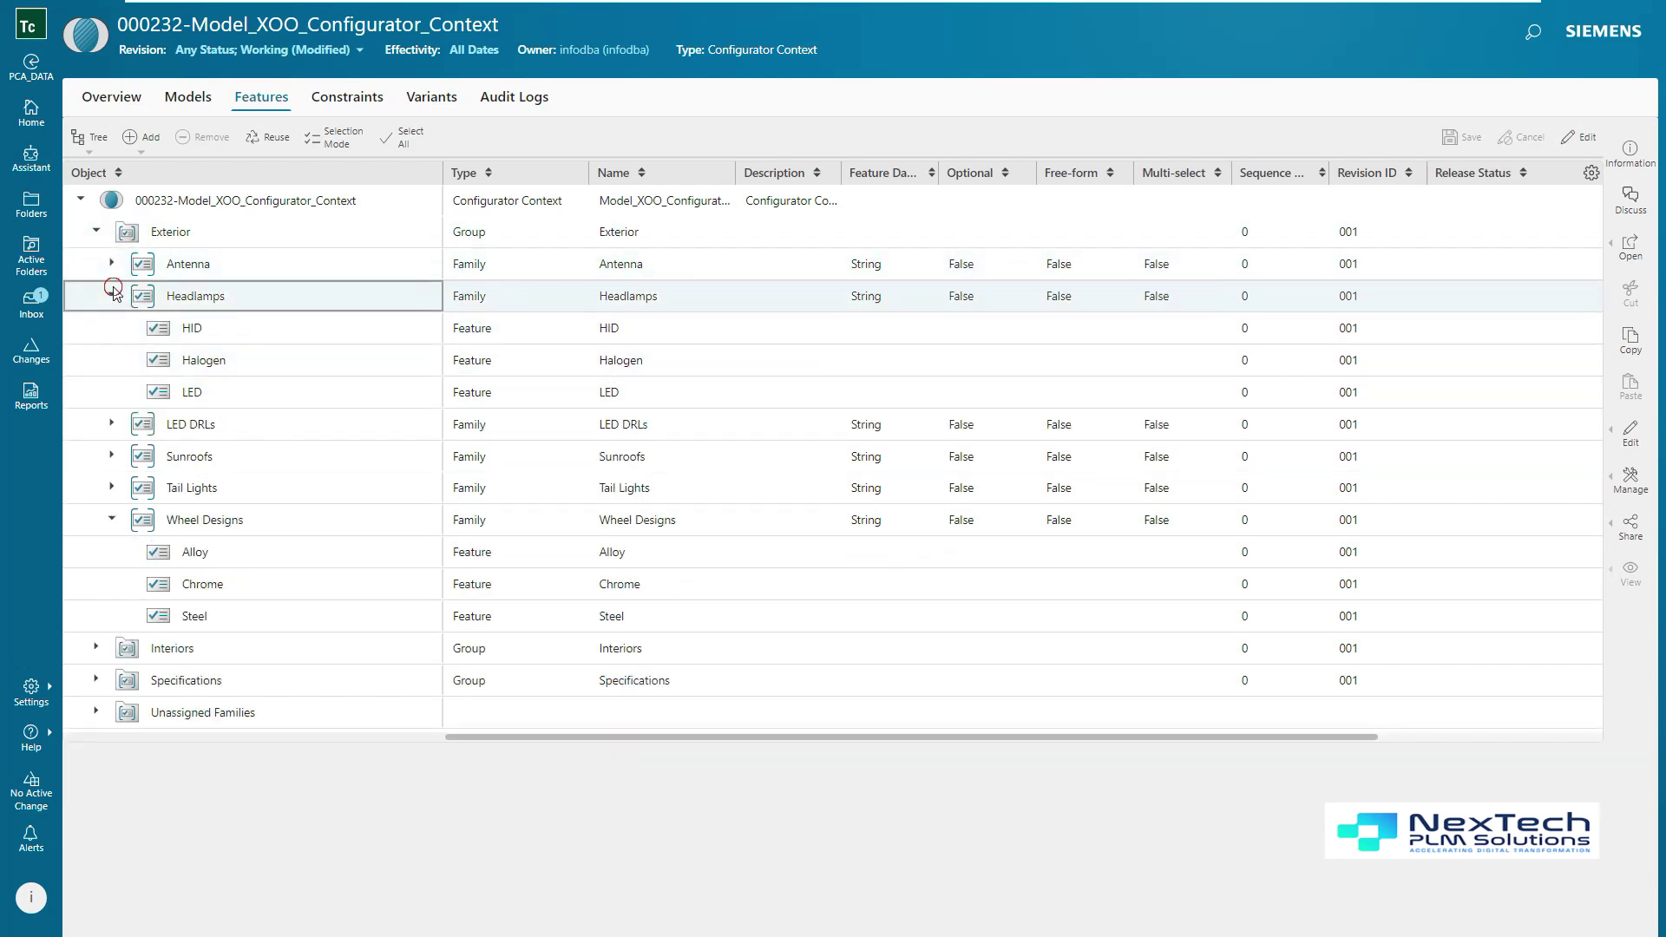
pyautogui.click(112, 296)
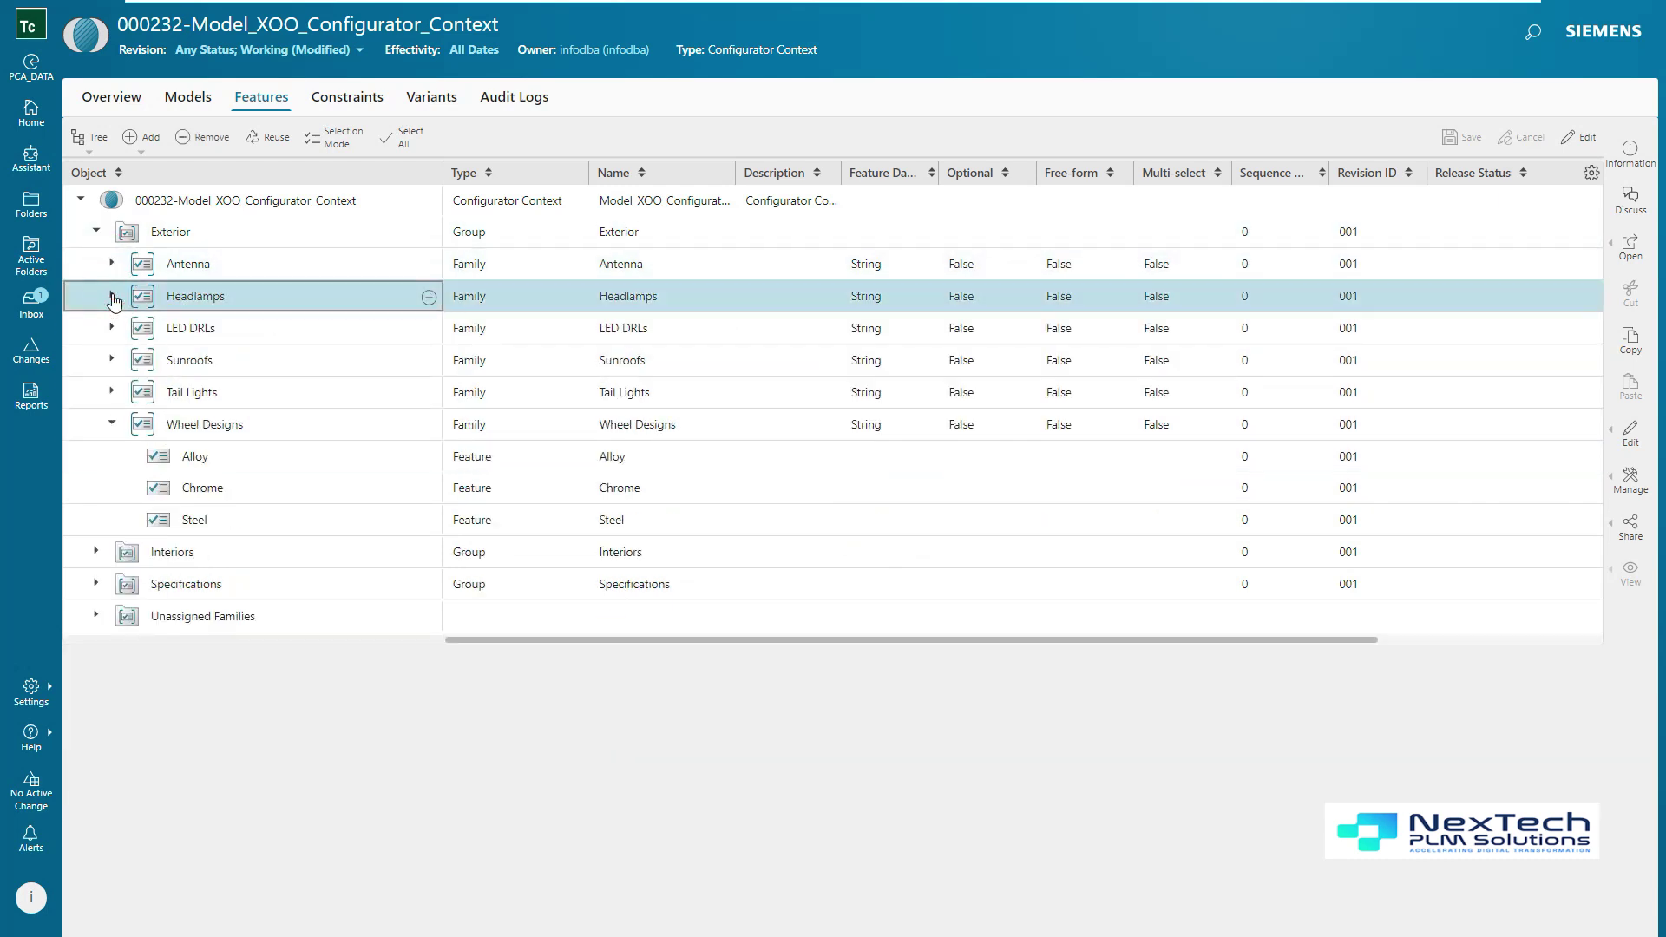
pyautogui.click(96, 552)
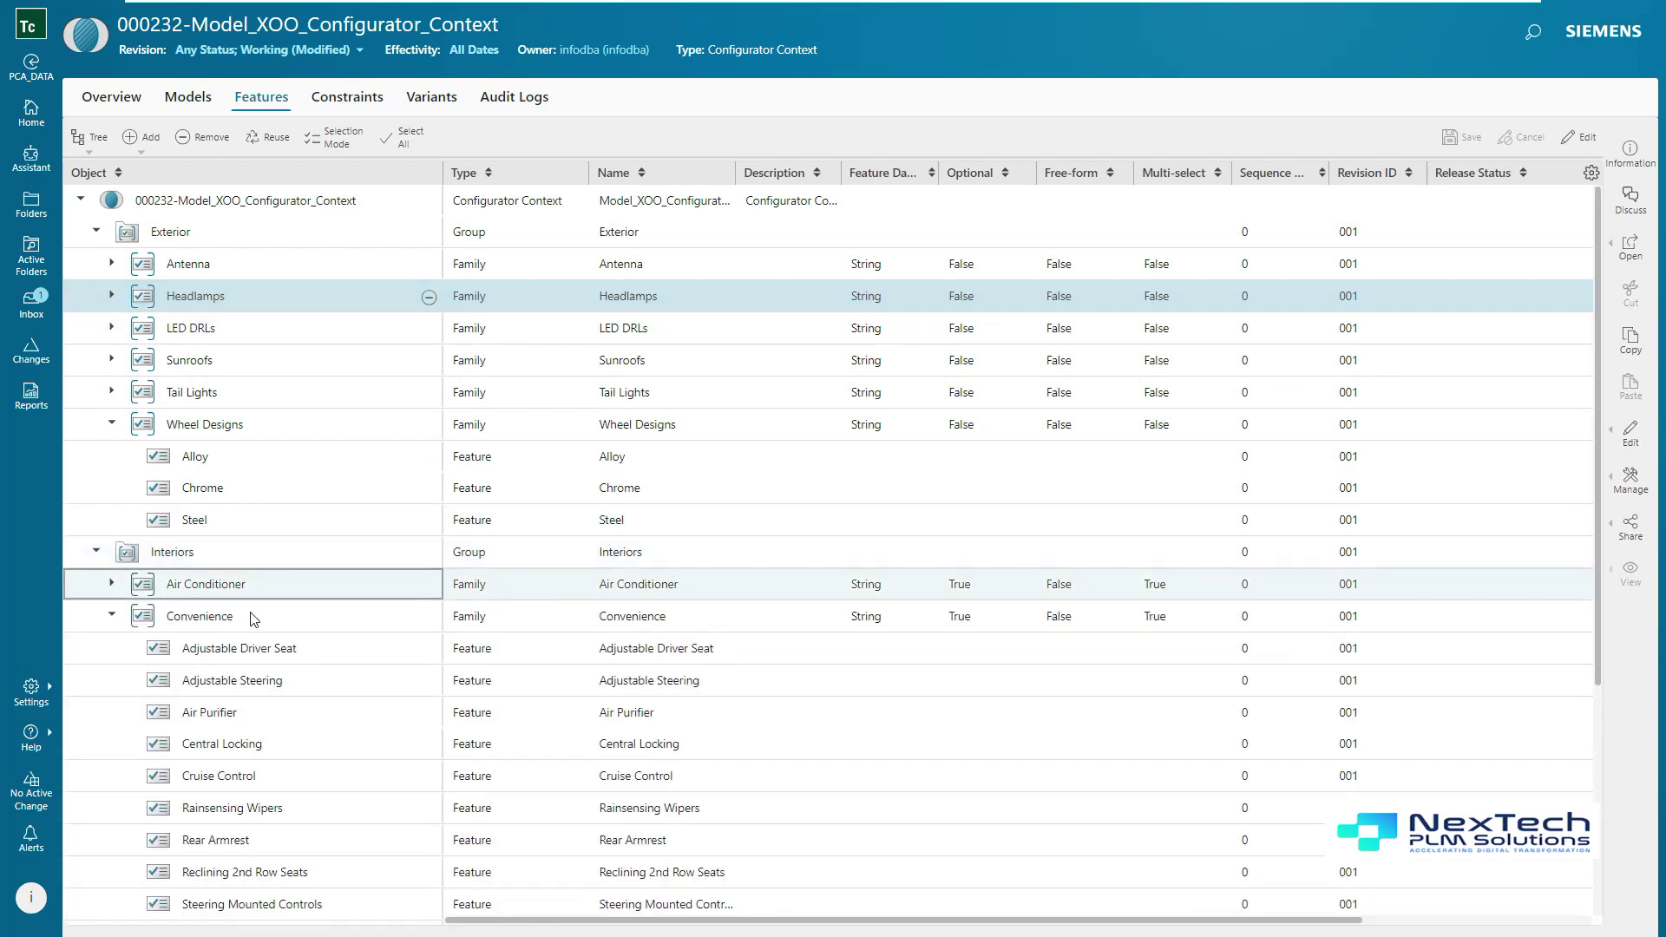
# - Expand the Instrument Cluster and Dashboards families to review their features
pyautogui.scroll(-3, 335, 633)
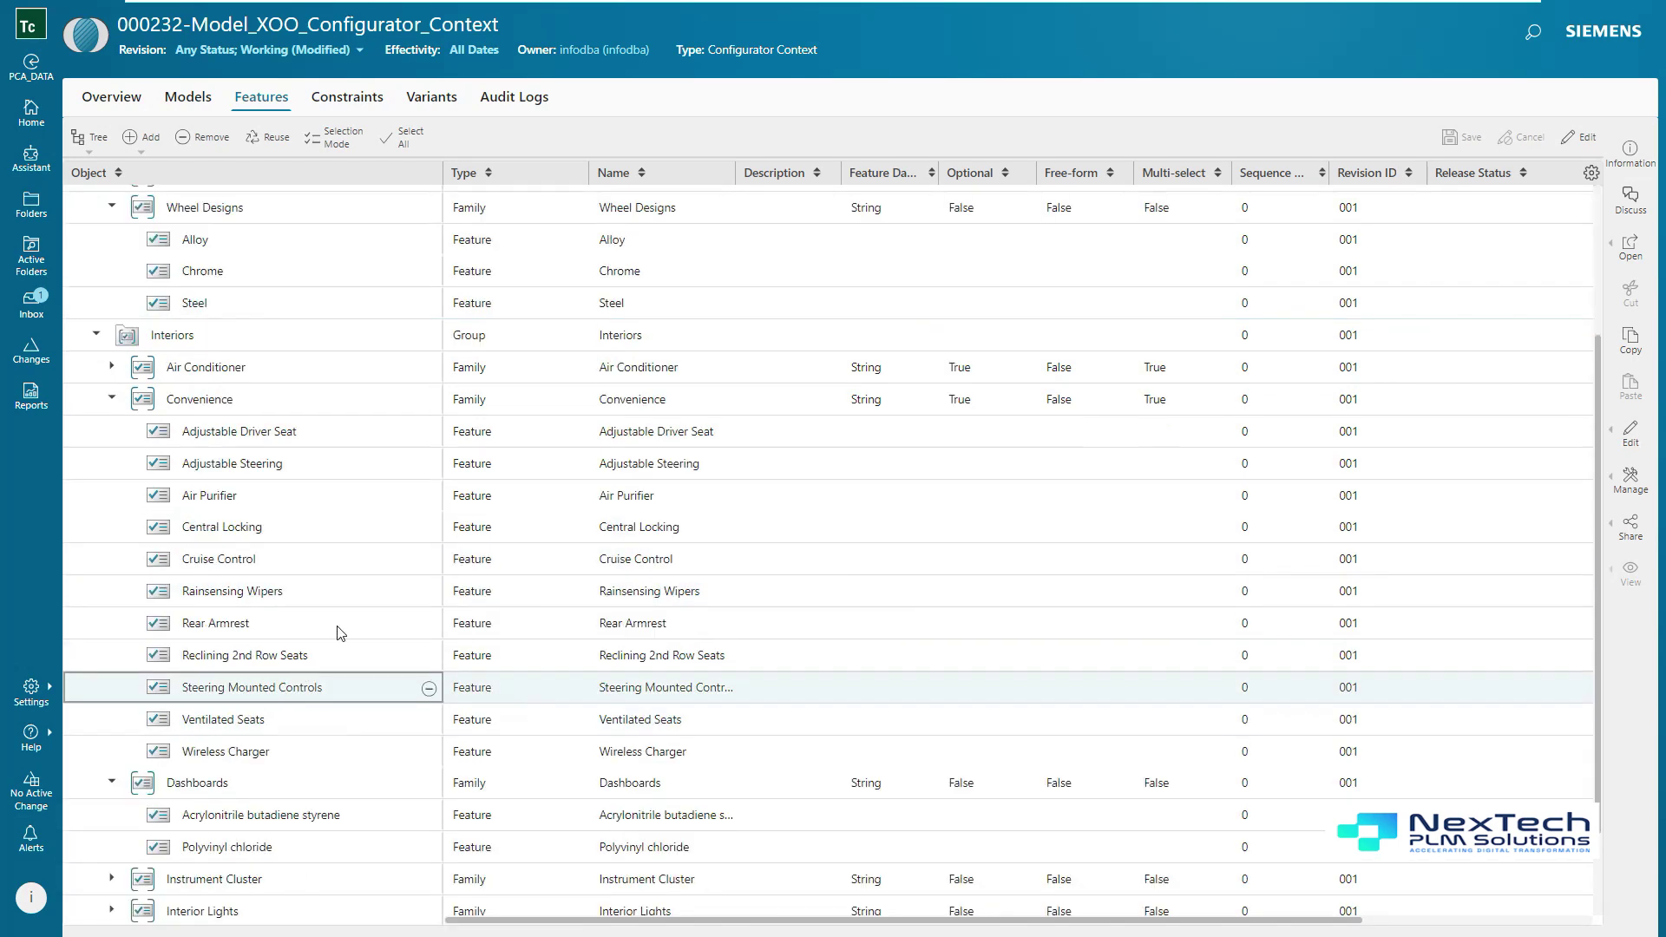
pyautogui.click(113, 783)
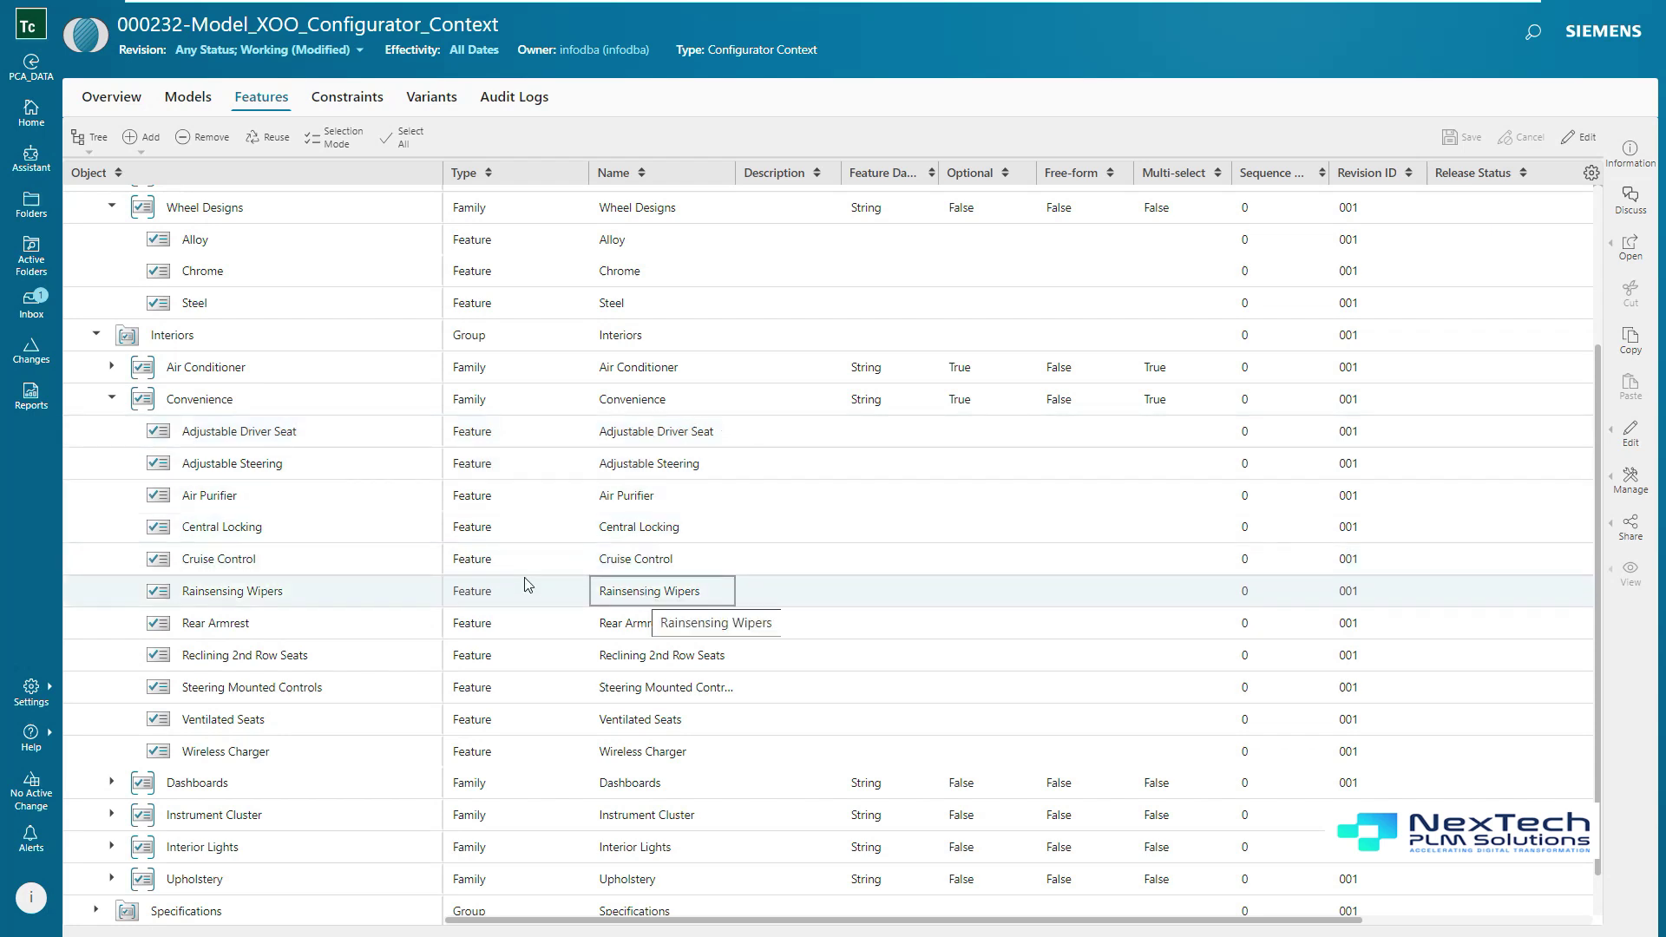
pyautogui.scroll(-1, 486, 581)
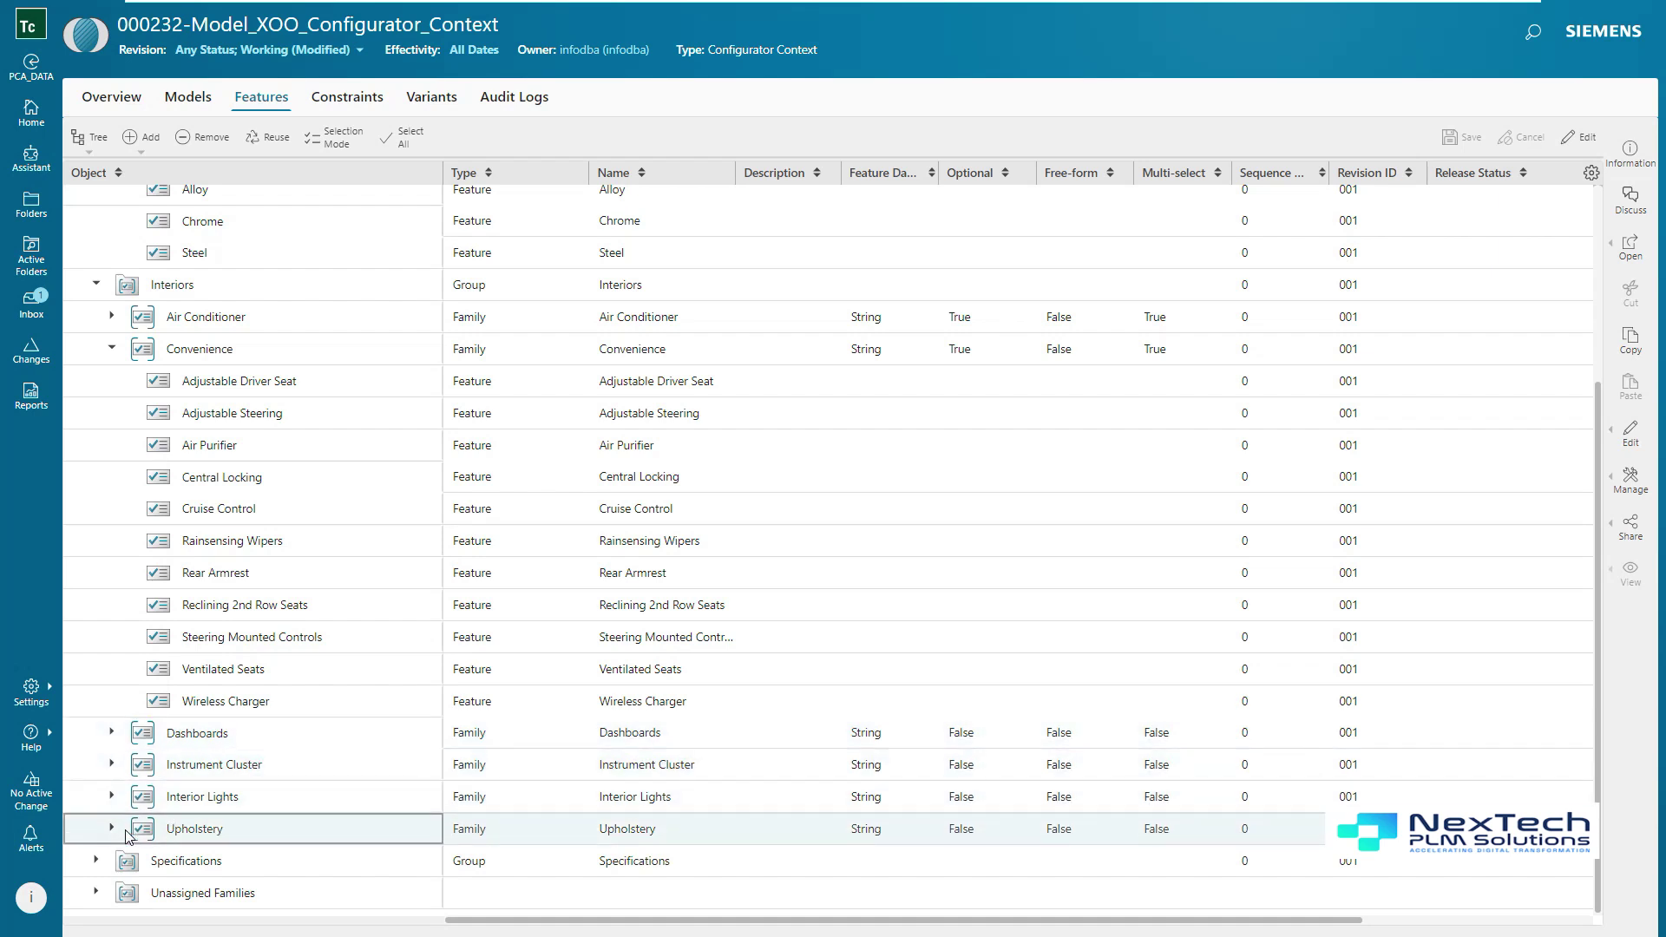
pyautogui.click(113, 763)
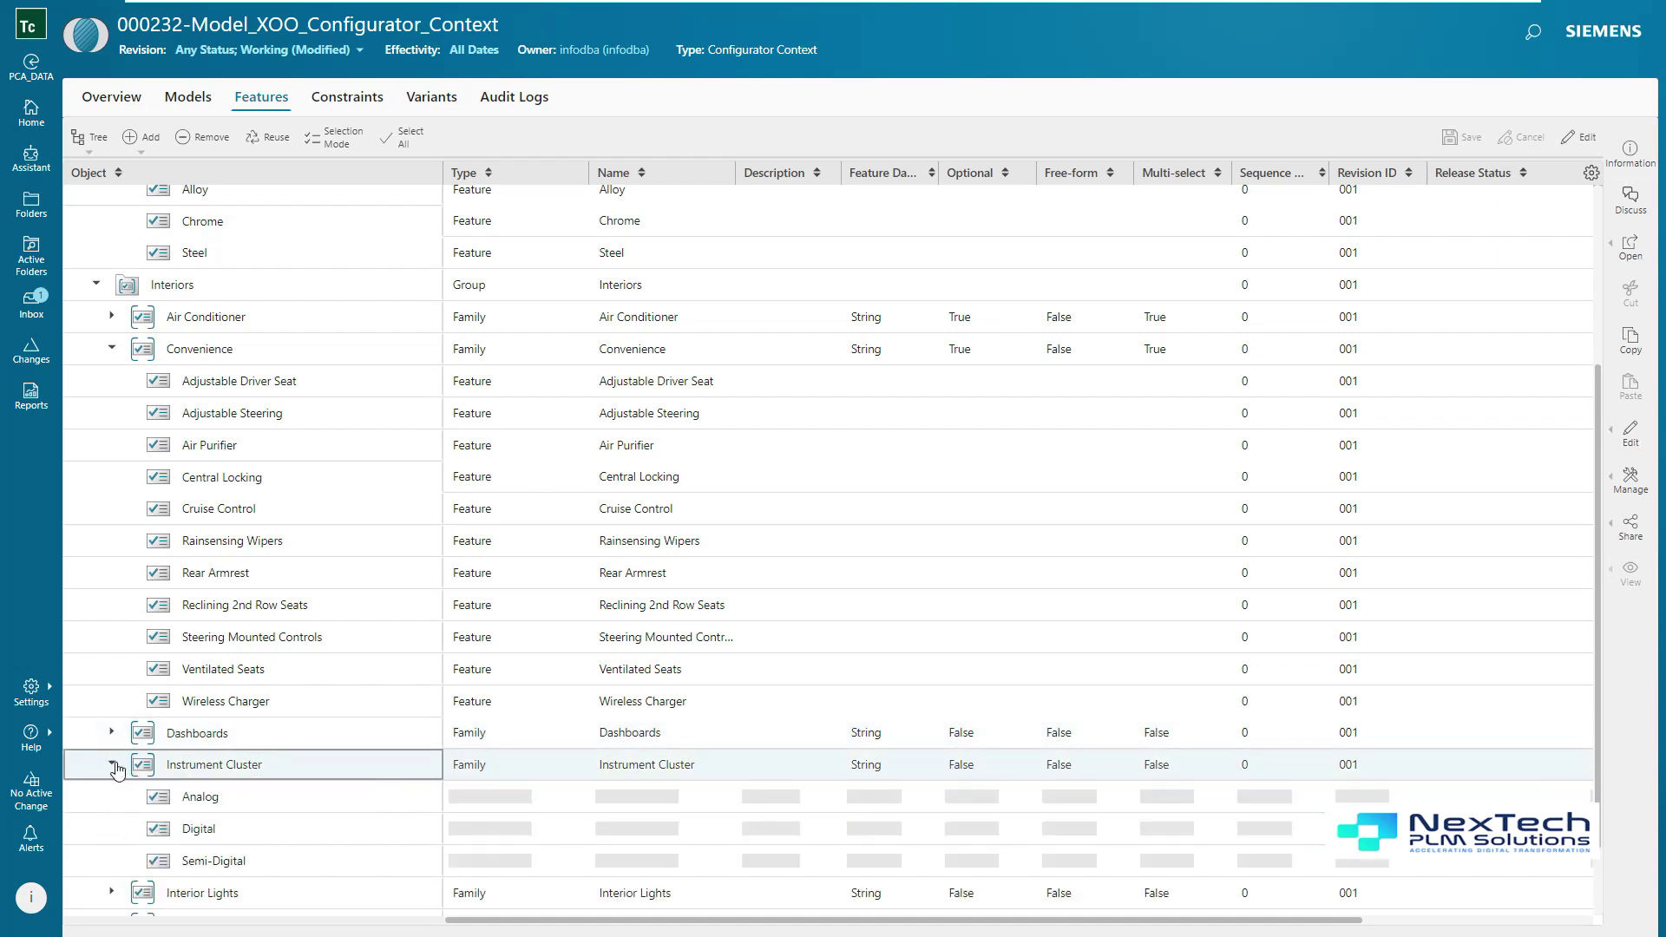
pyautogui.click(111, 732)
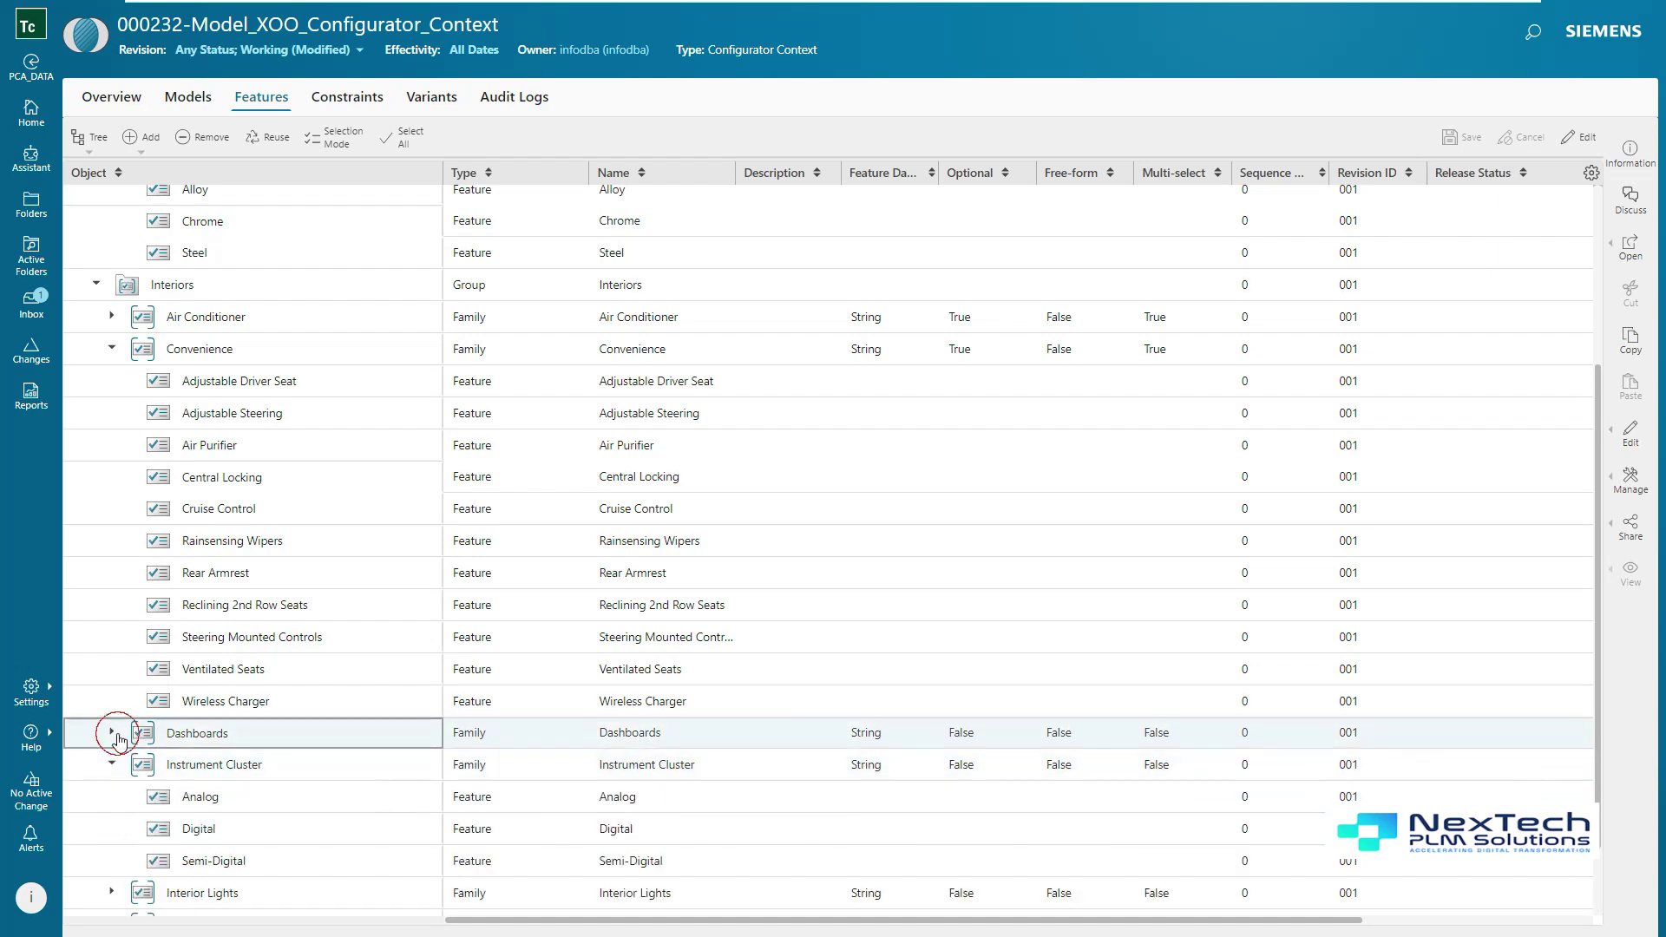
# - Expand Specifications, Transmission_System and Seats families, keeping Engine collapsed
pyautogui.scroll(-2, 121, 744)
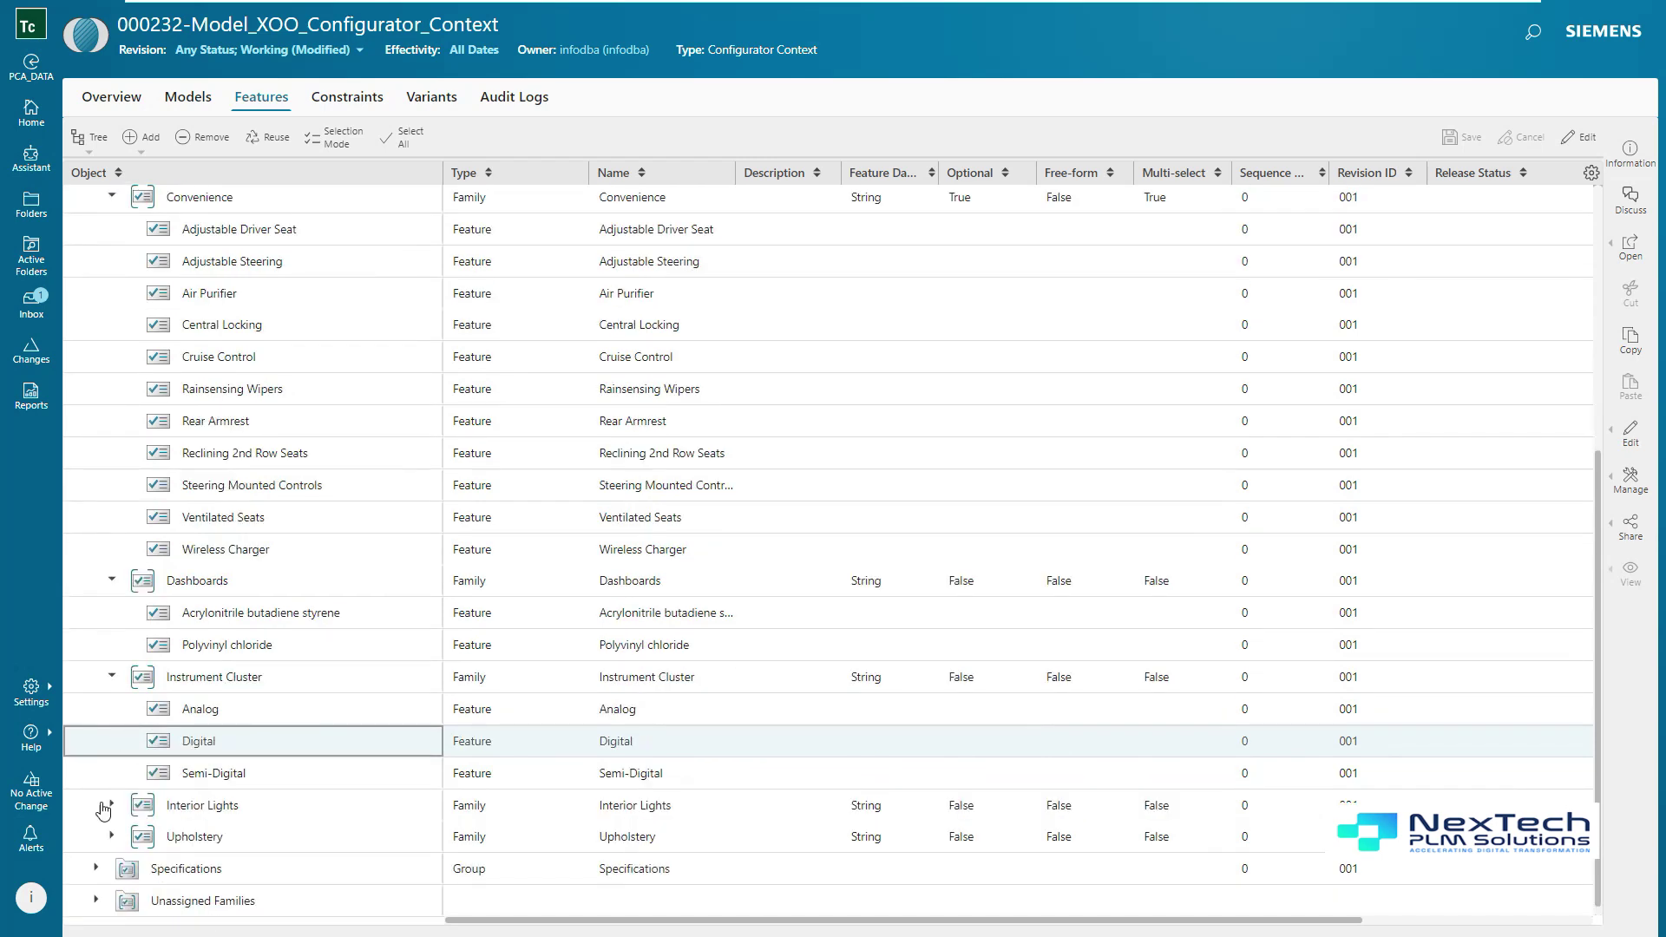
pyautogui.click(96, 867)
pyautogui.scroll(-3, 138, 813)
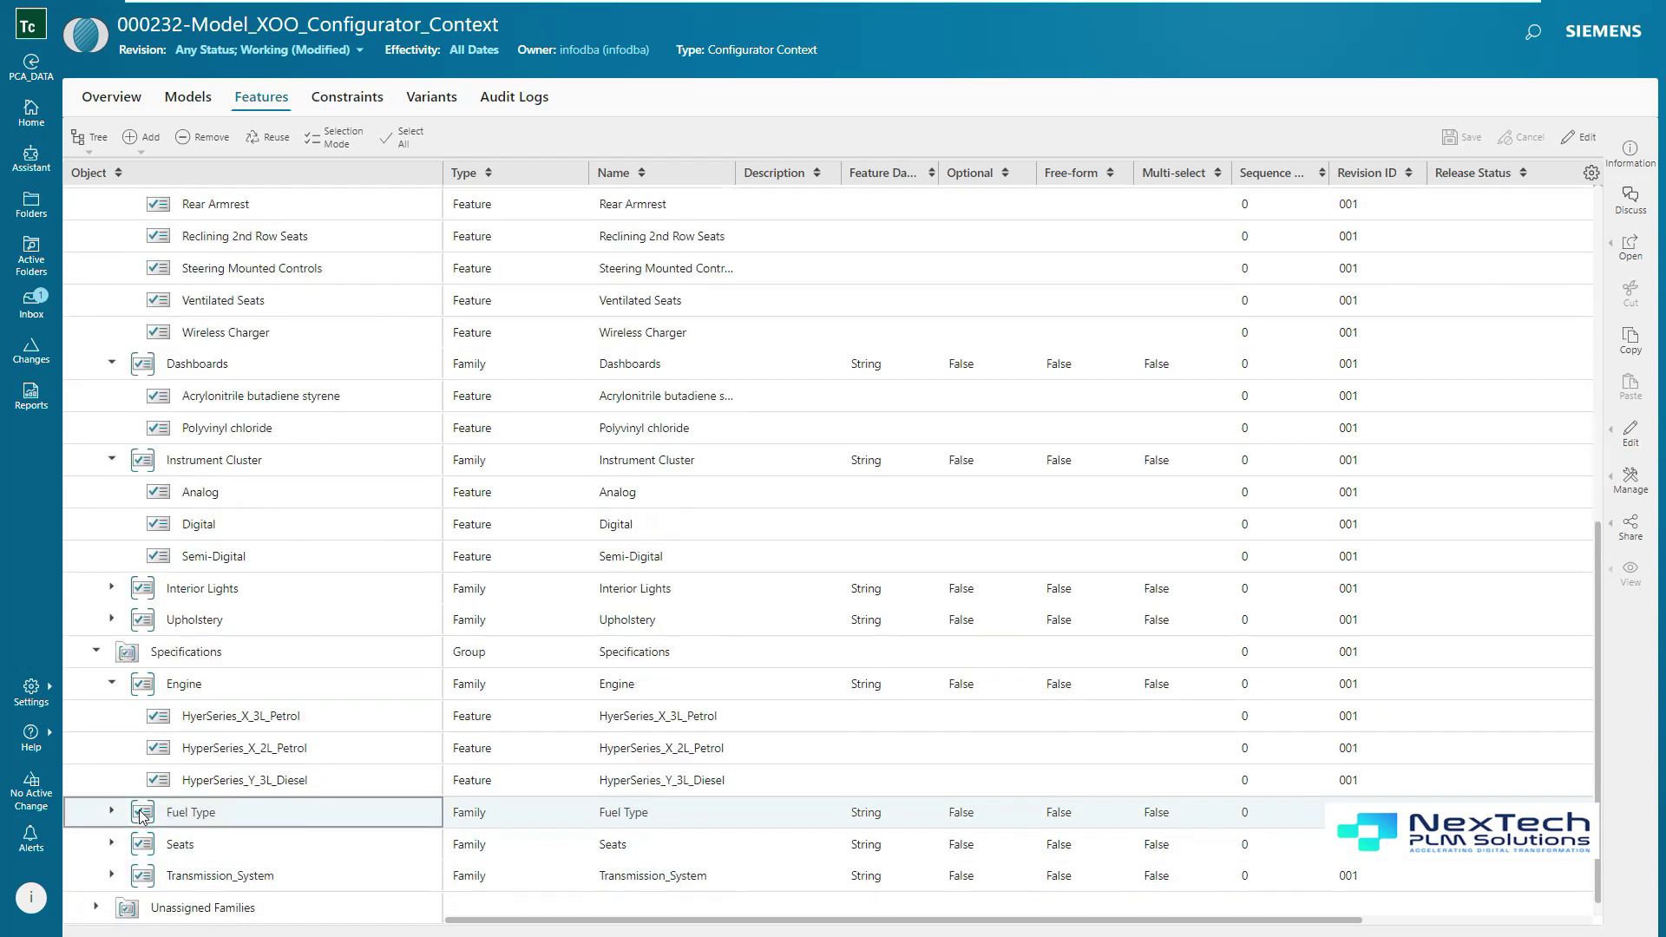
pyautogui.click(112, 641)
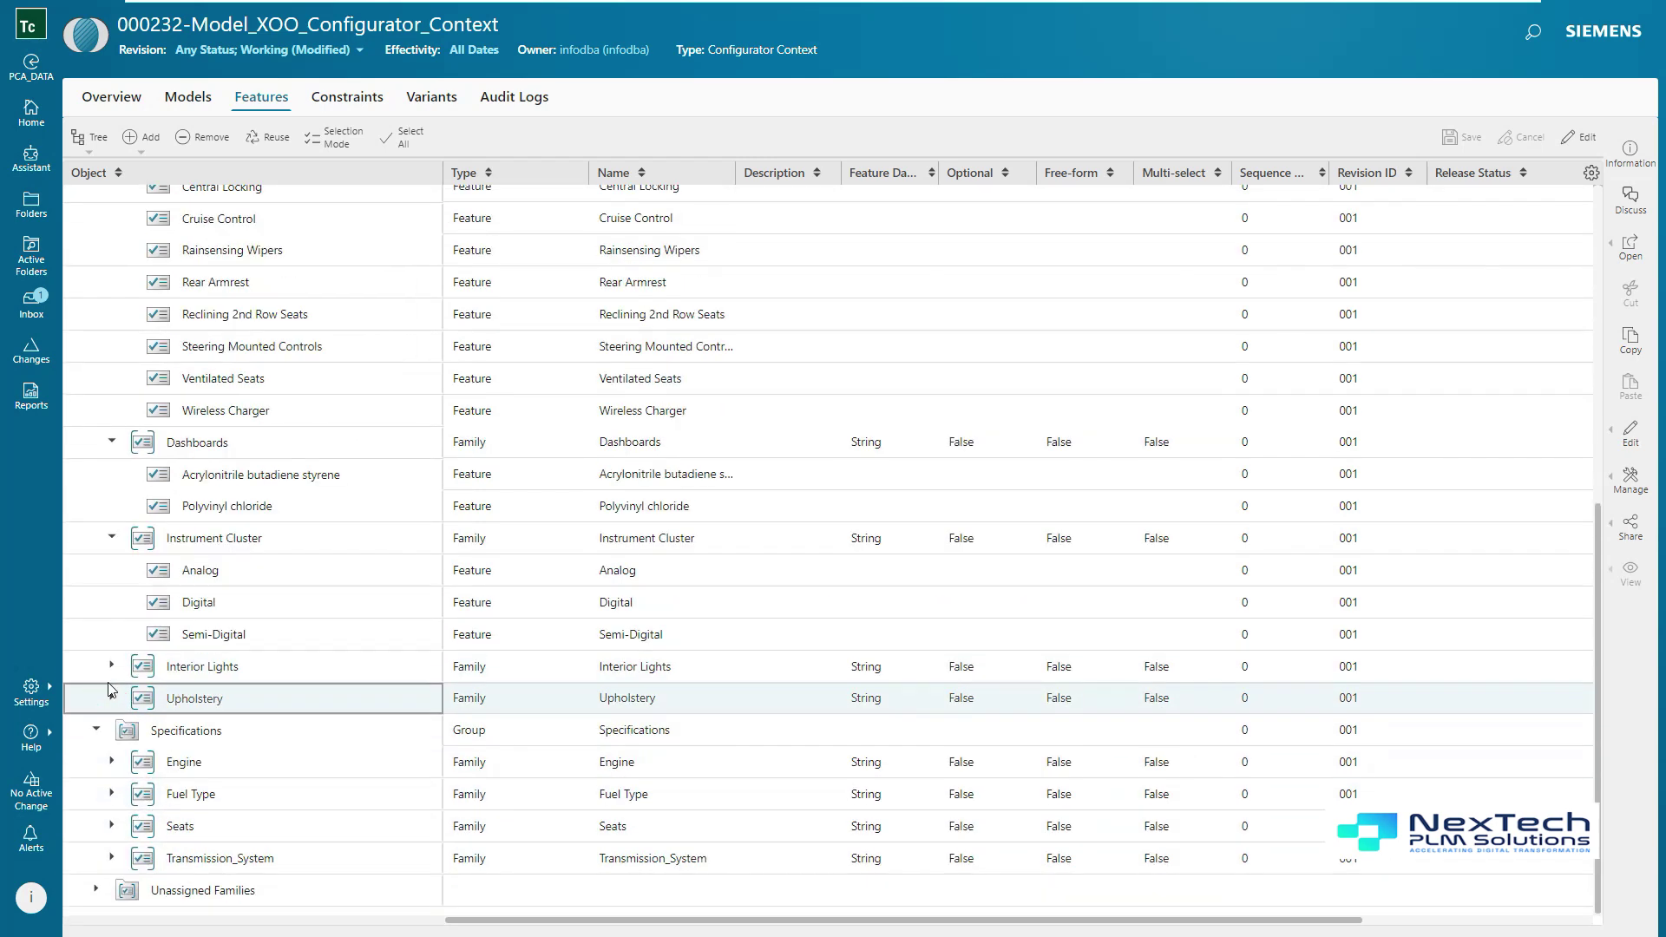
pyautogui.click(111, 858)
pyautogui.scroll(-1, 108, 859)
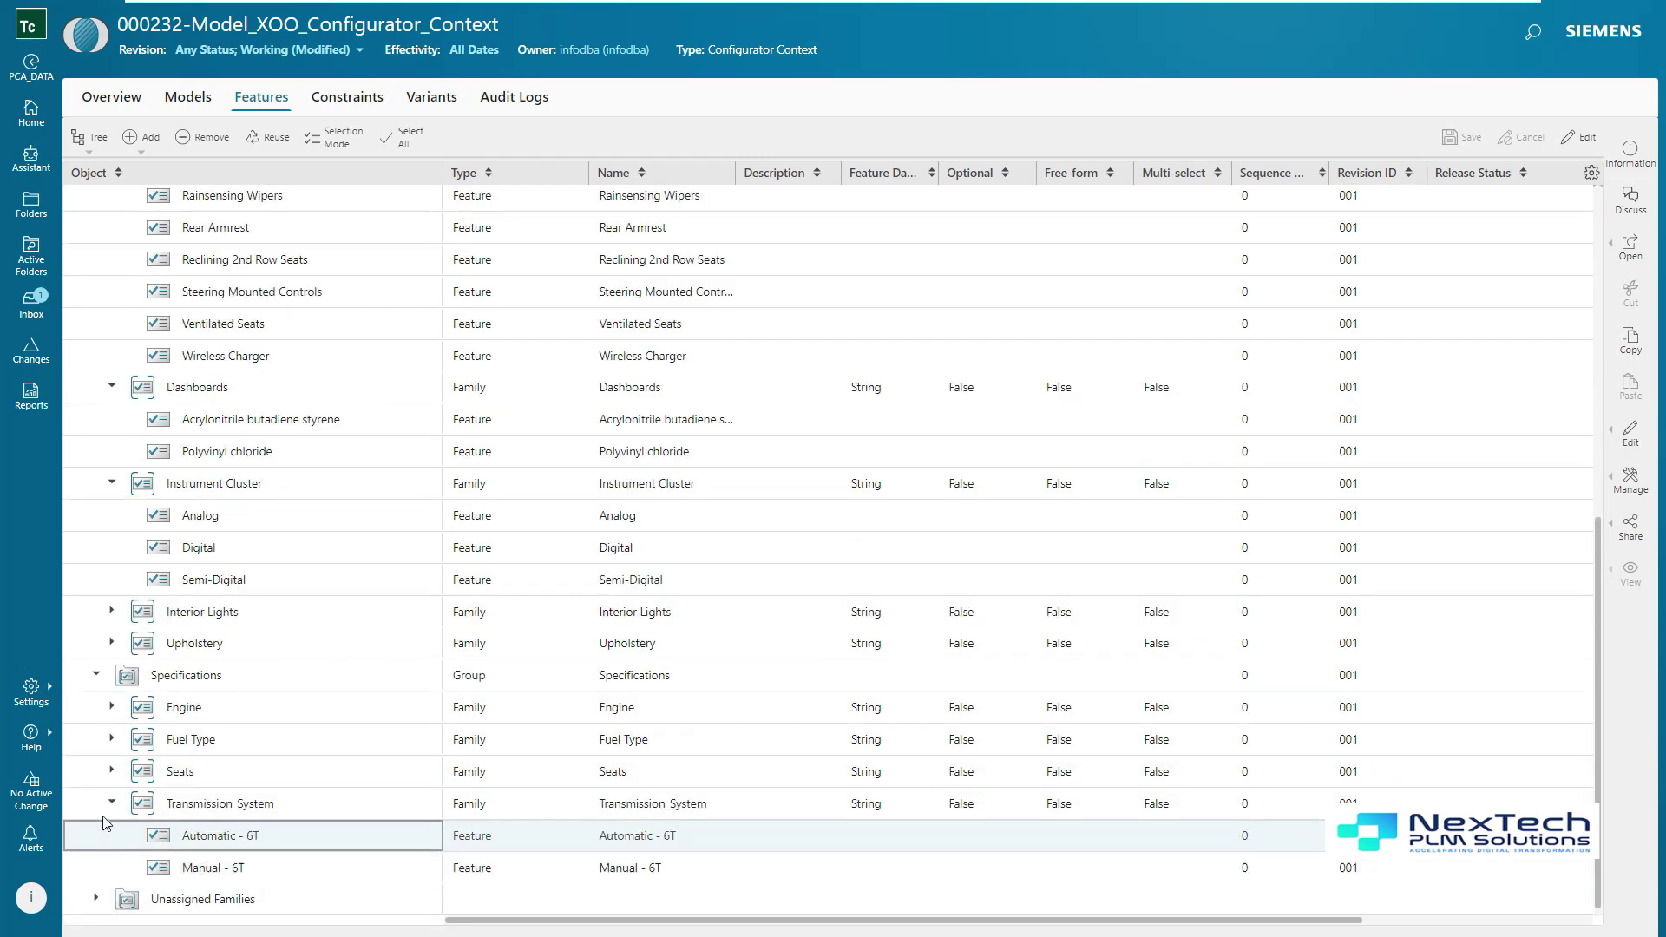
pyautogui.click(111, 771)
pyautogui.scroll(-1, 373, 715)
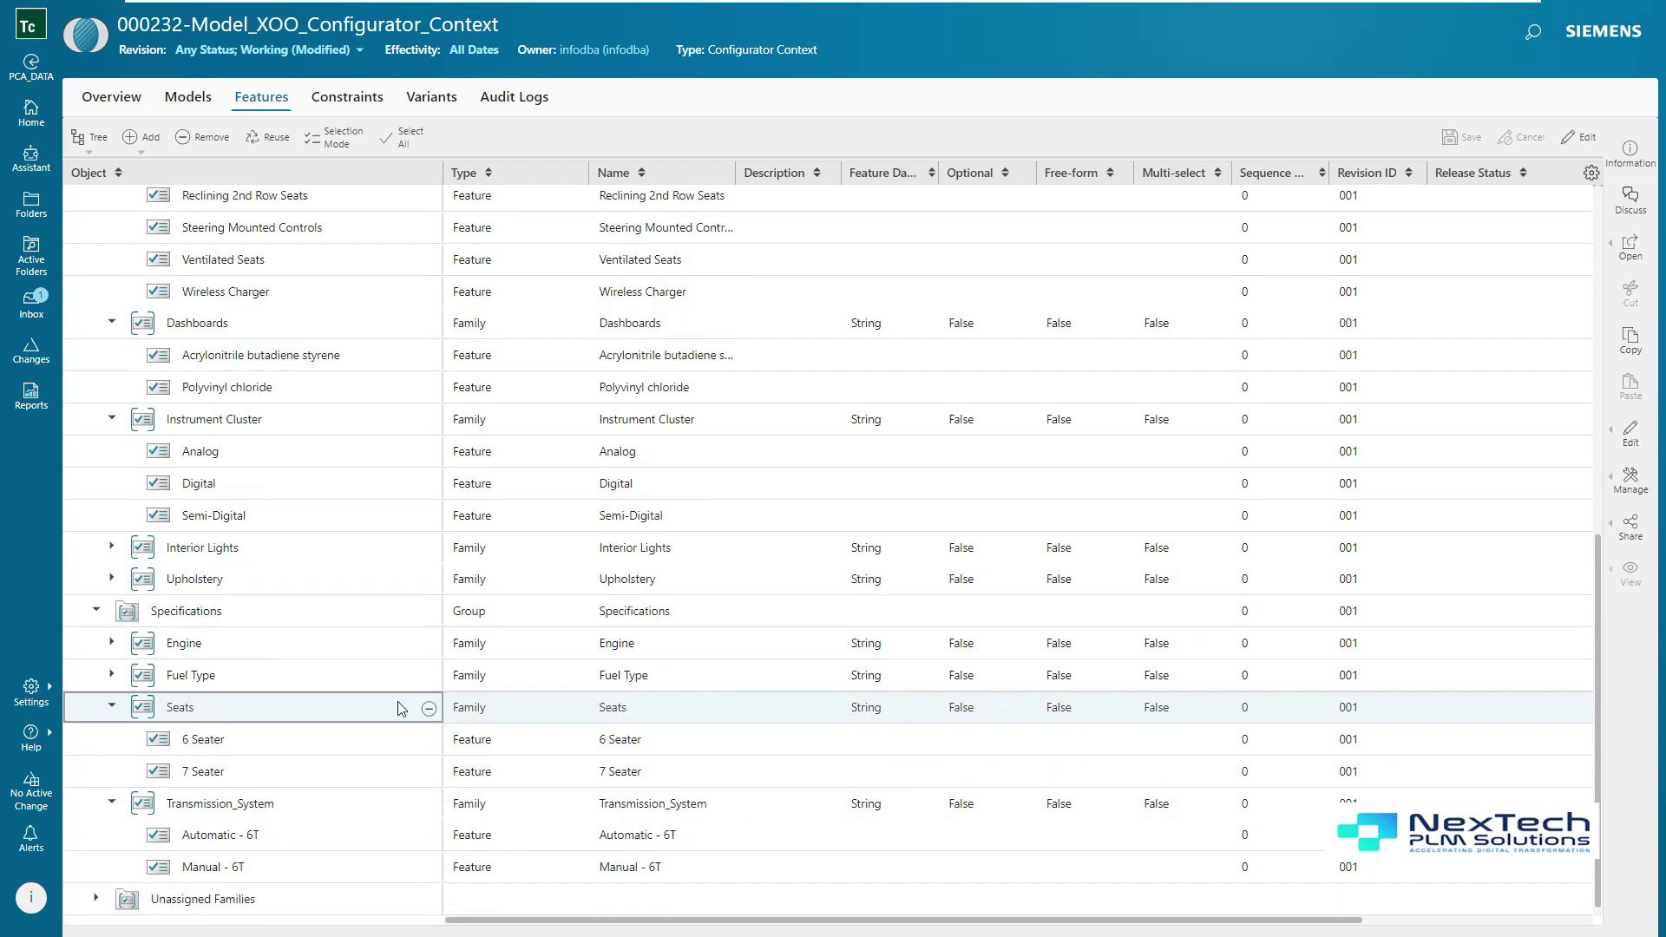
# - Show the Constraints tab listing the three inclusion rules
pyautogui.scroll(10, 403, 706)
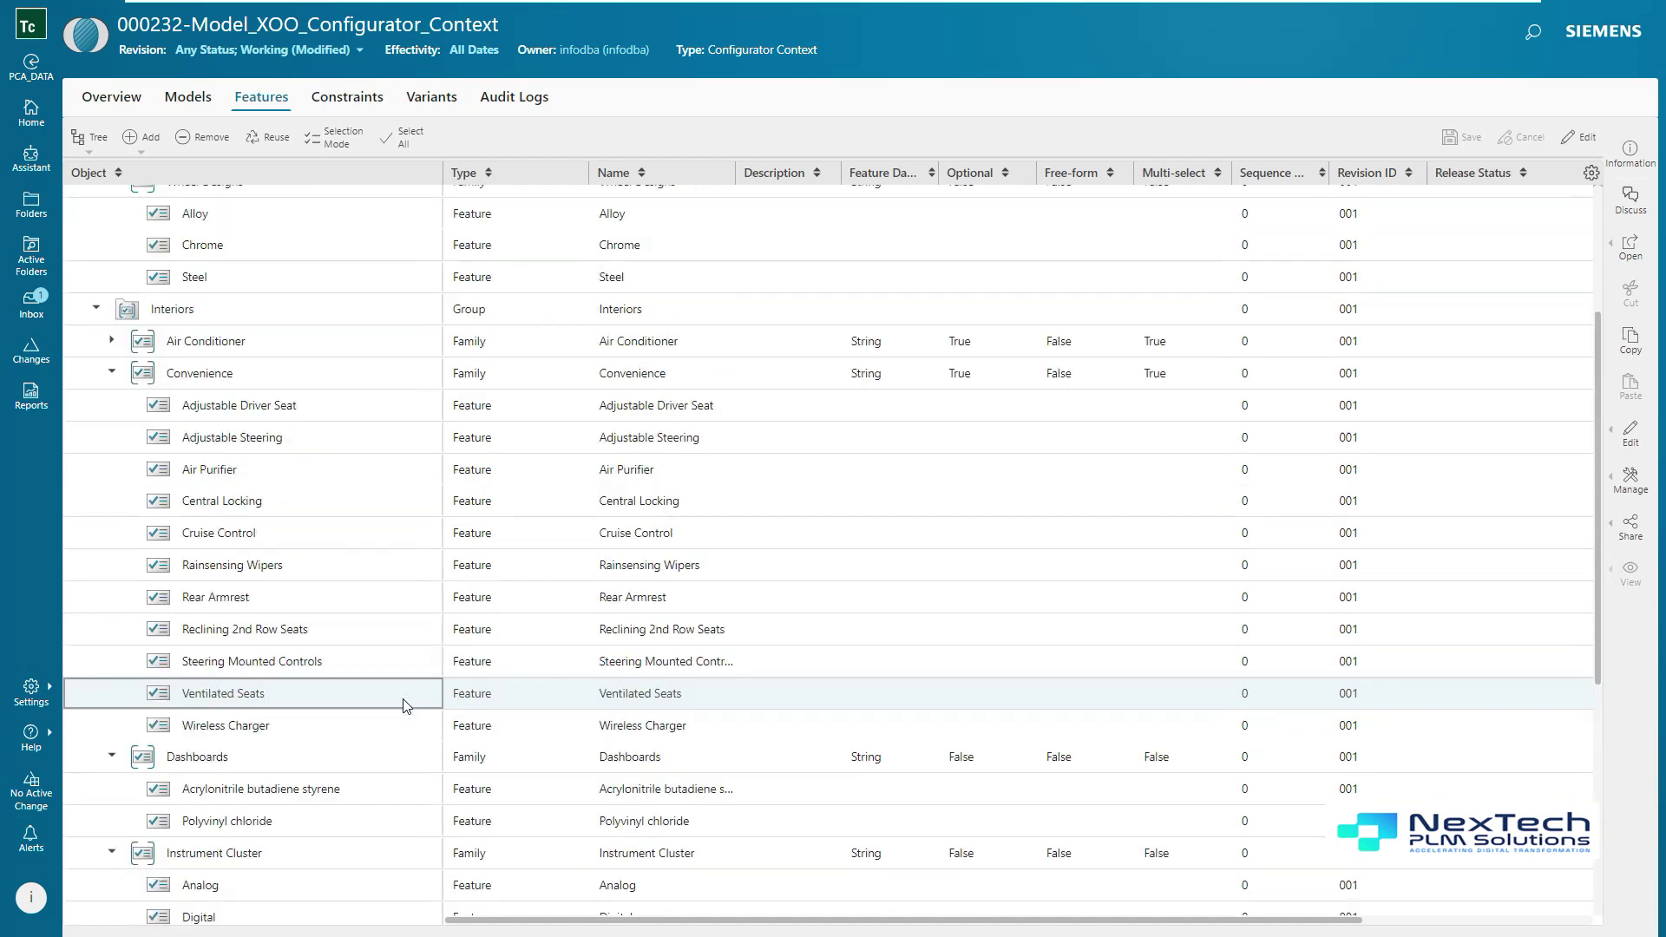
pyautogui.scroll(3, 291, 395)
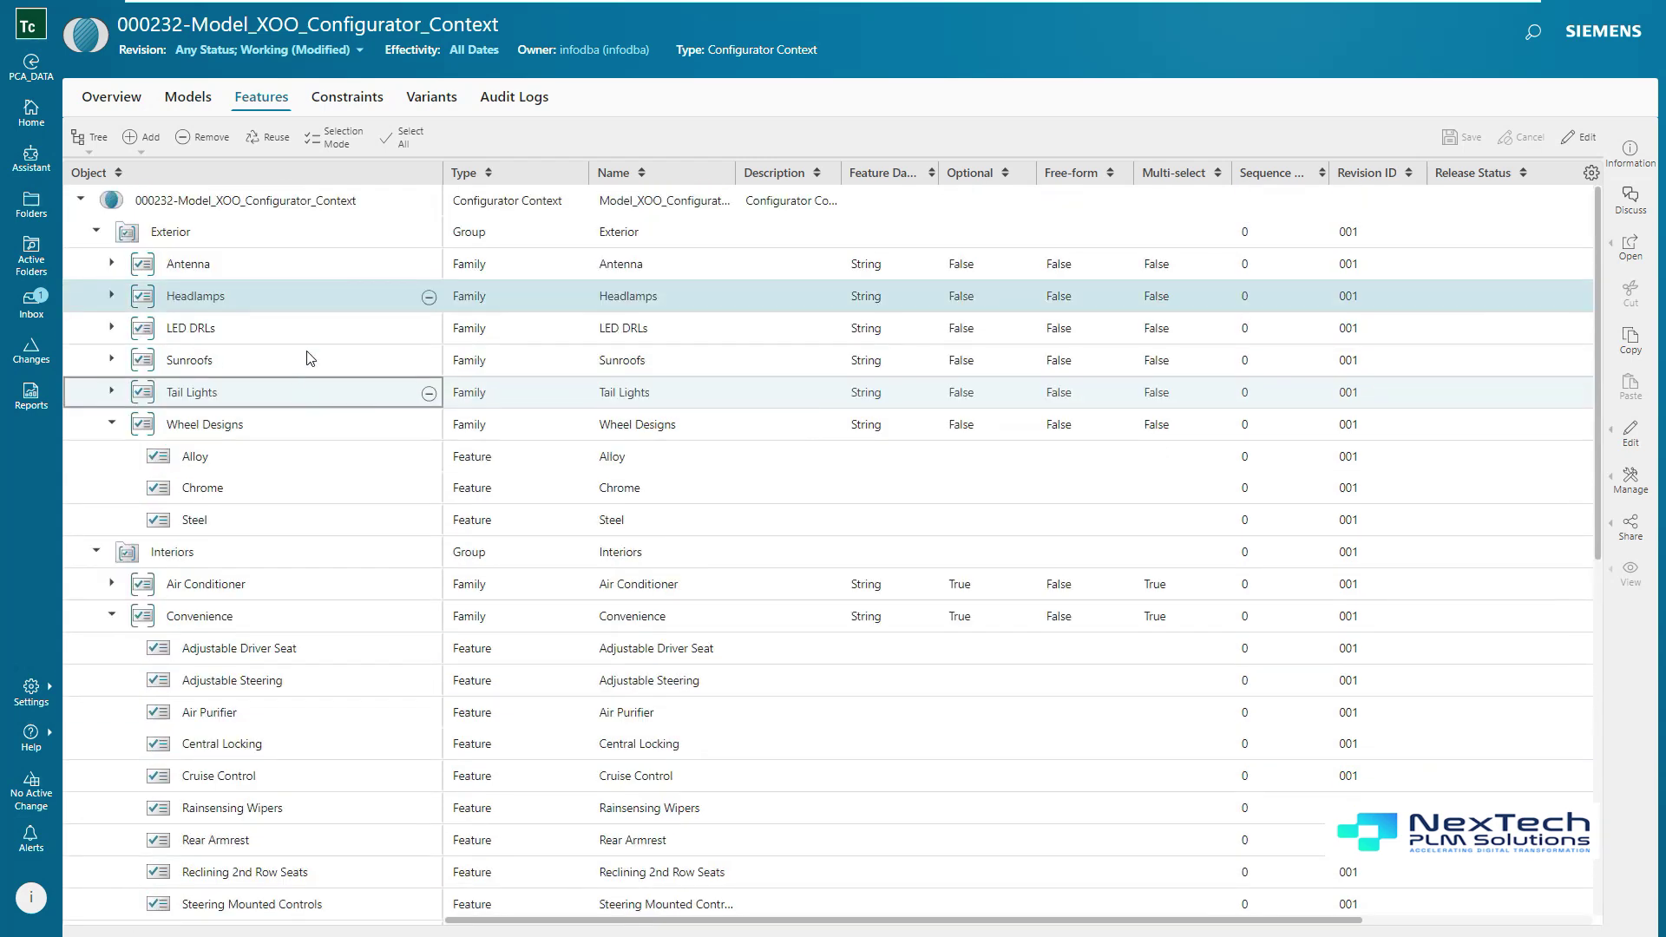
pyautogui.click(368, 105)
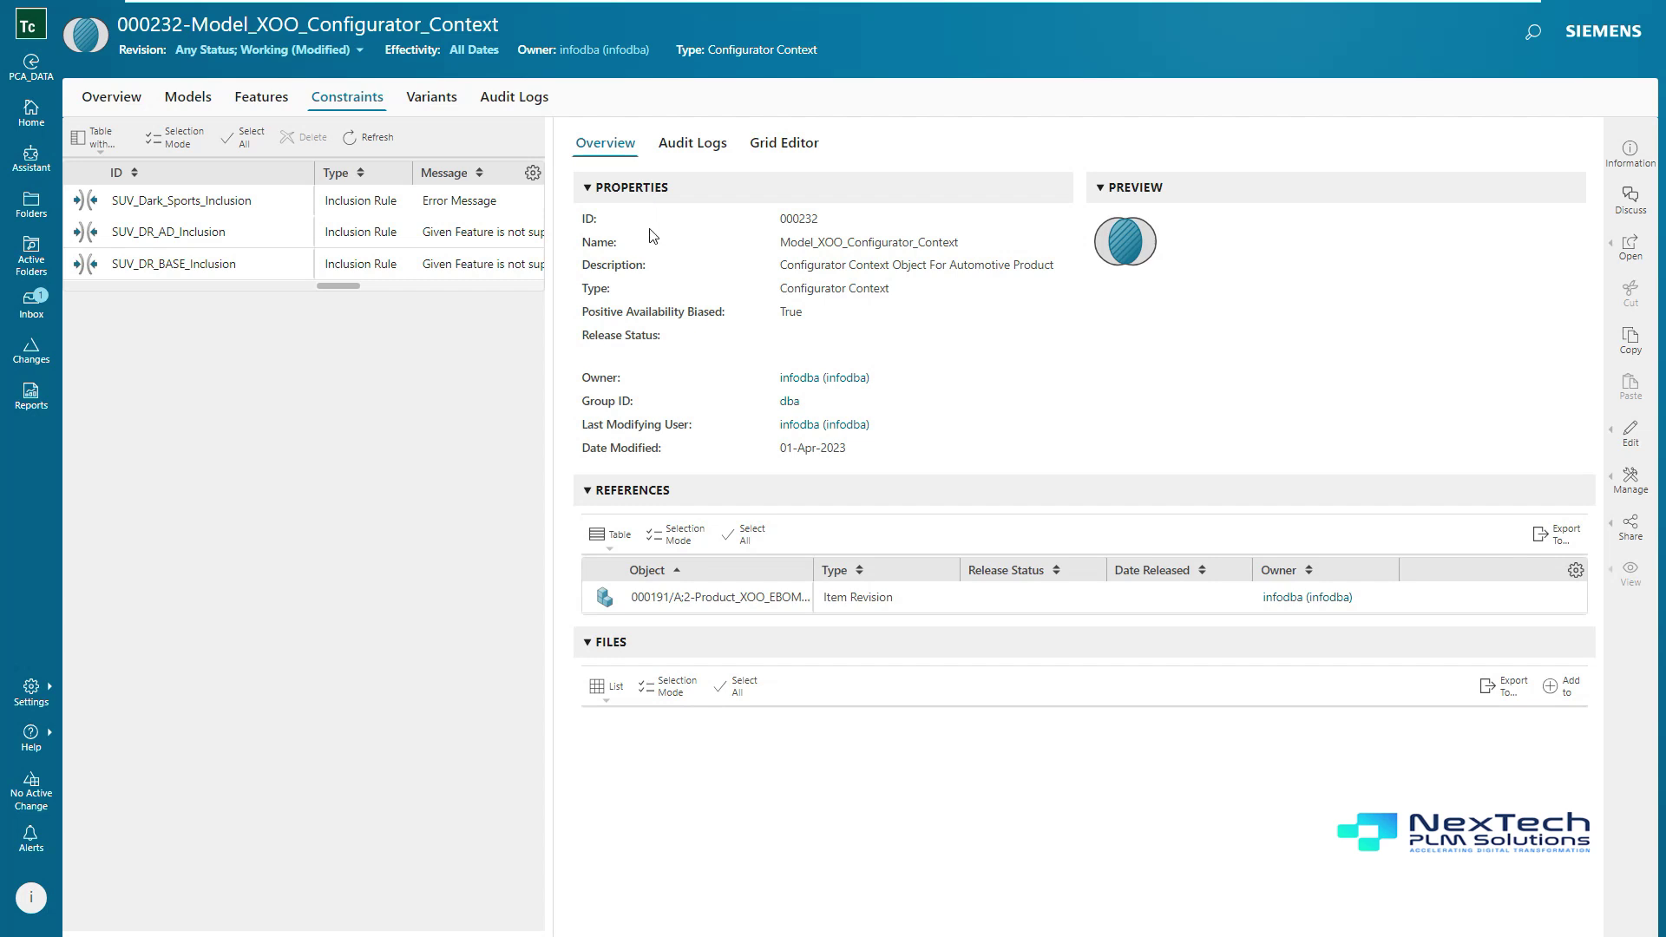
# - Select SUV_Dark_Sports_Inclusion through SUV_DR_BASE_Inclusion as one range
pyautogui.click(230, 201)
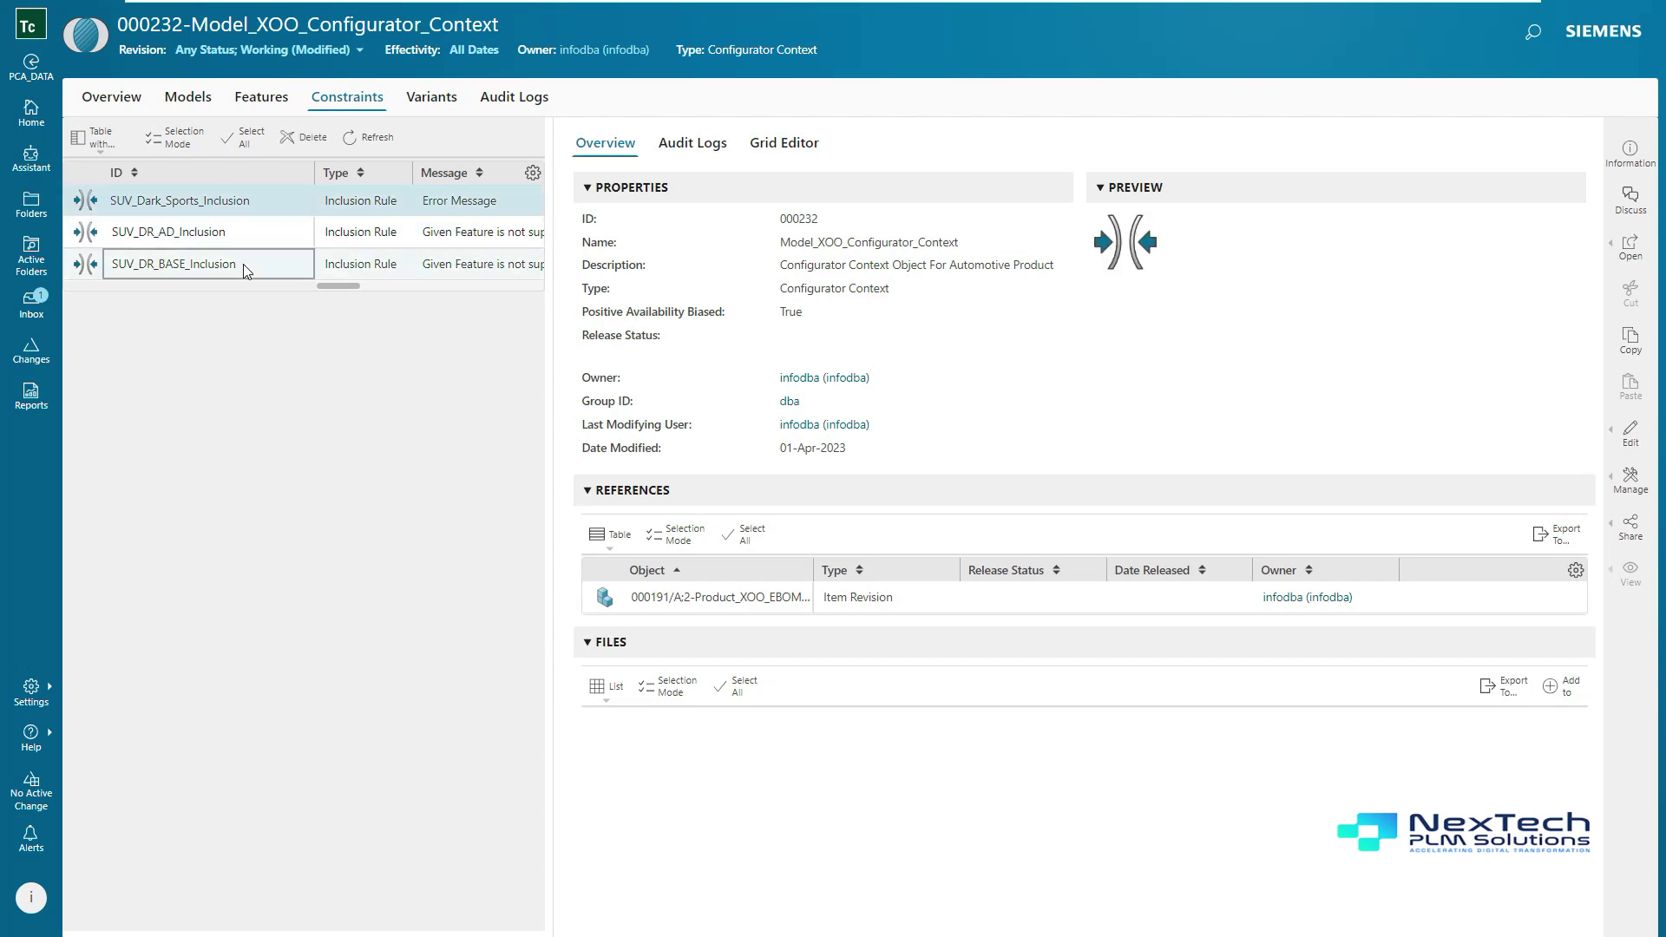
pyautogui.keyDown('shift'); pyautogui.click(243, 264); pyautogui.keyUp('shift')
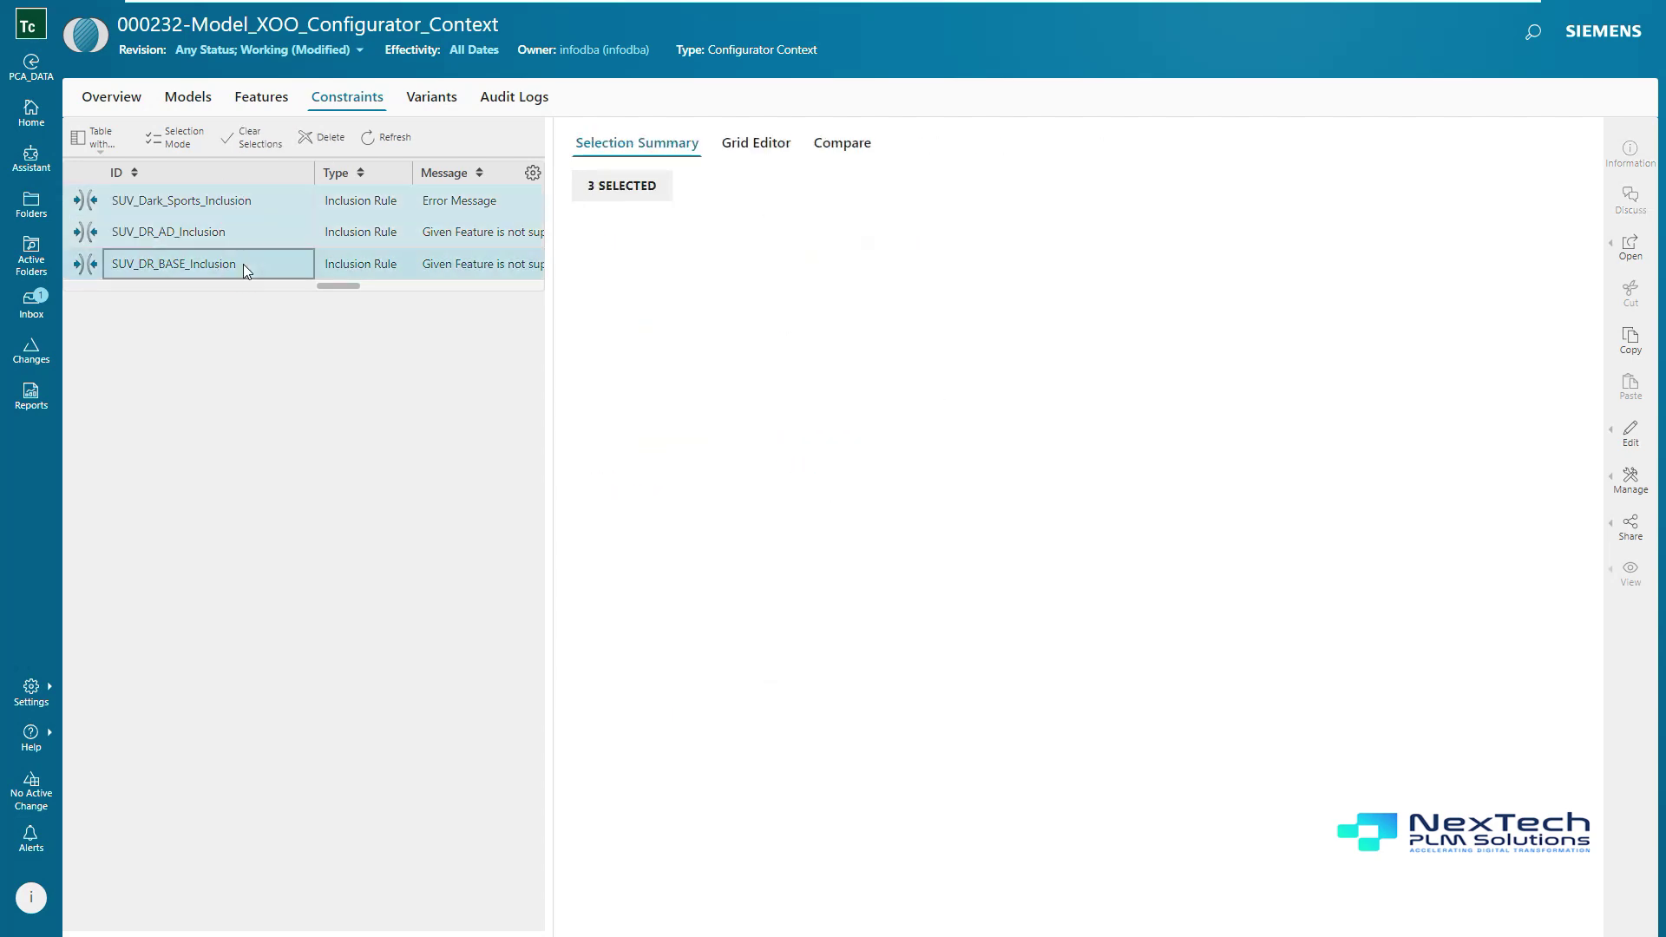
# - View the rules in the Grid Editor, switching between Show All Features and Show Current Expressions
pyautogui.click(766, 145)
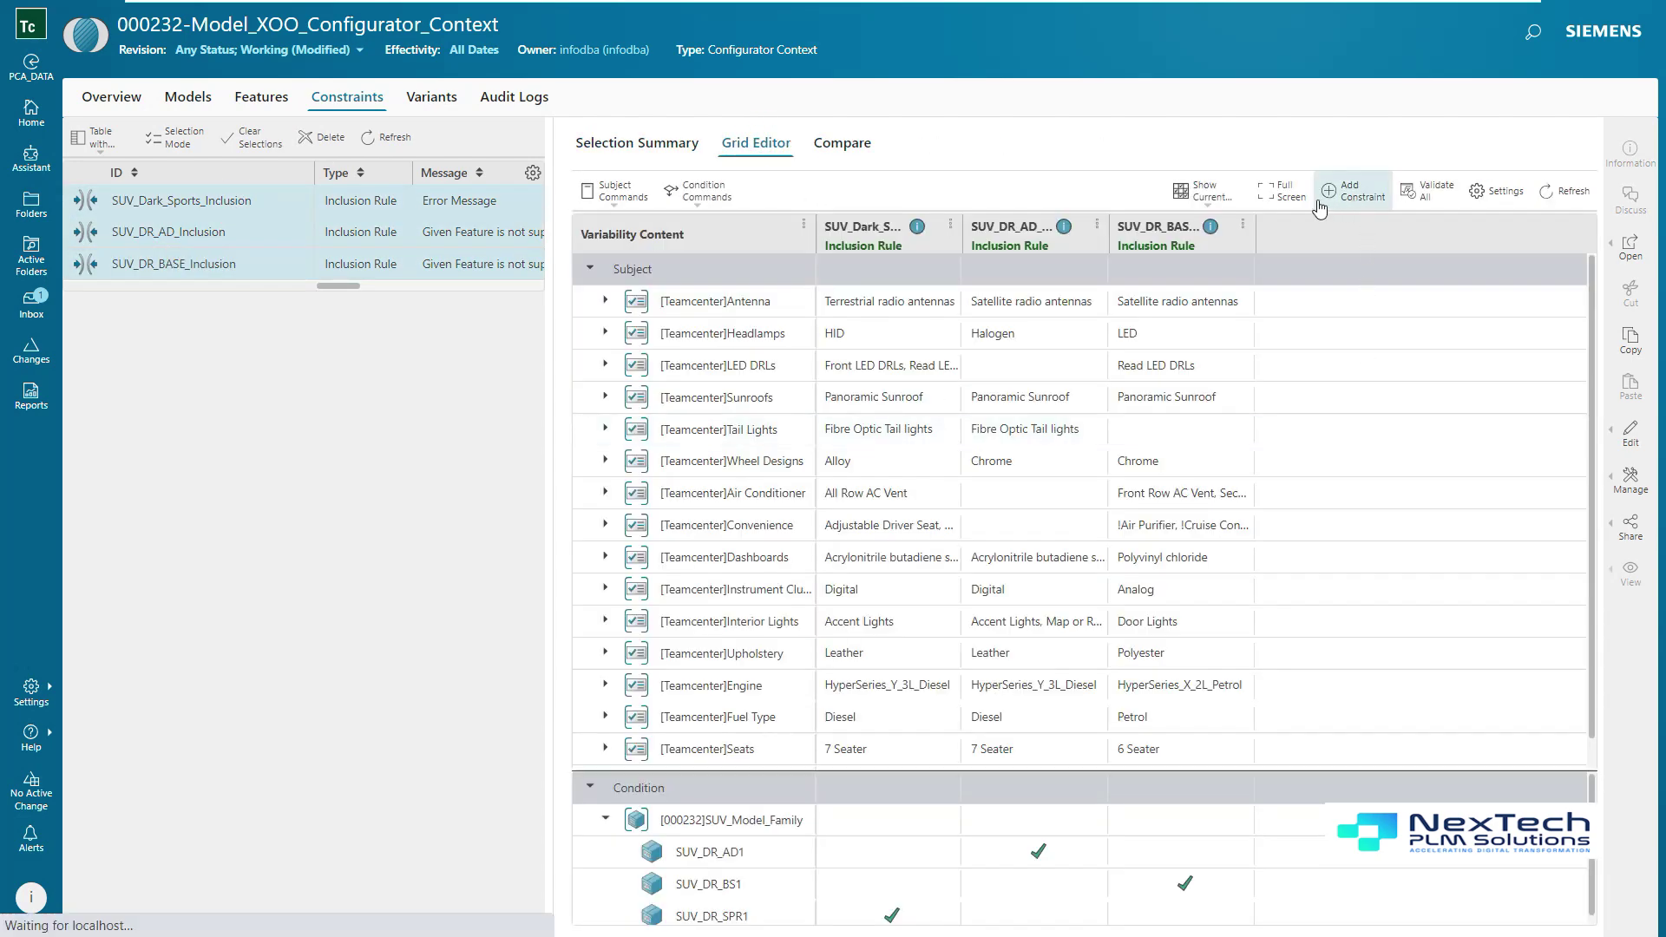
pyautogui.click(1214, 202)
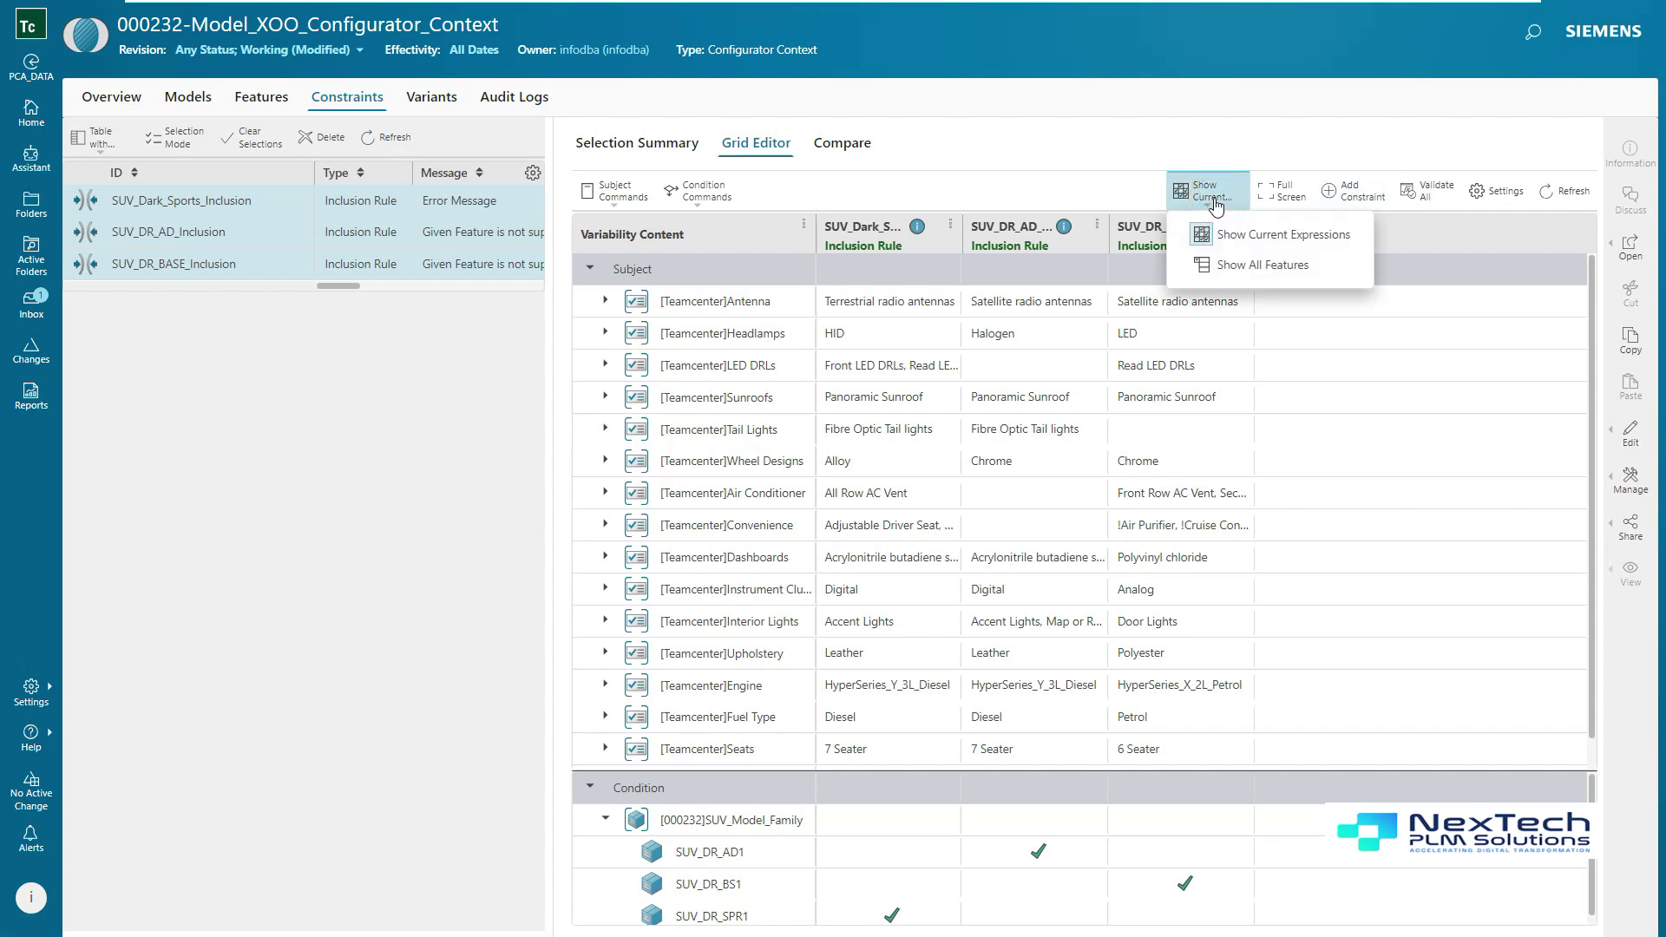
pyautogui.click(1288, 266)
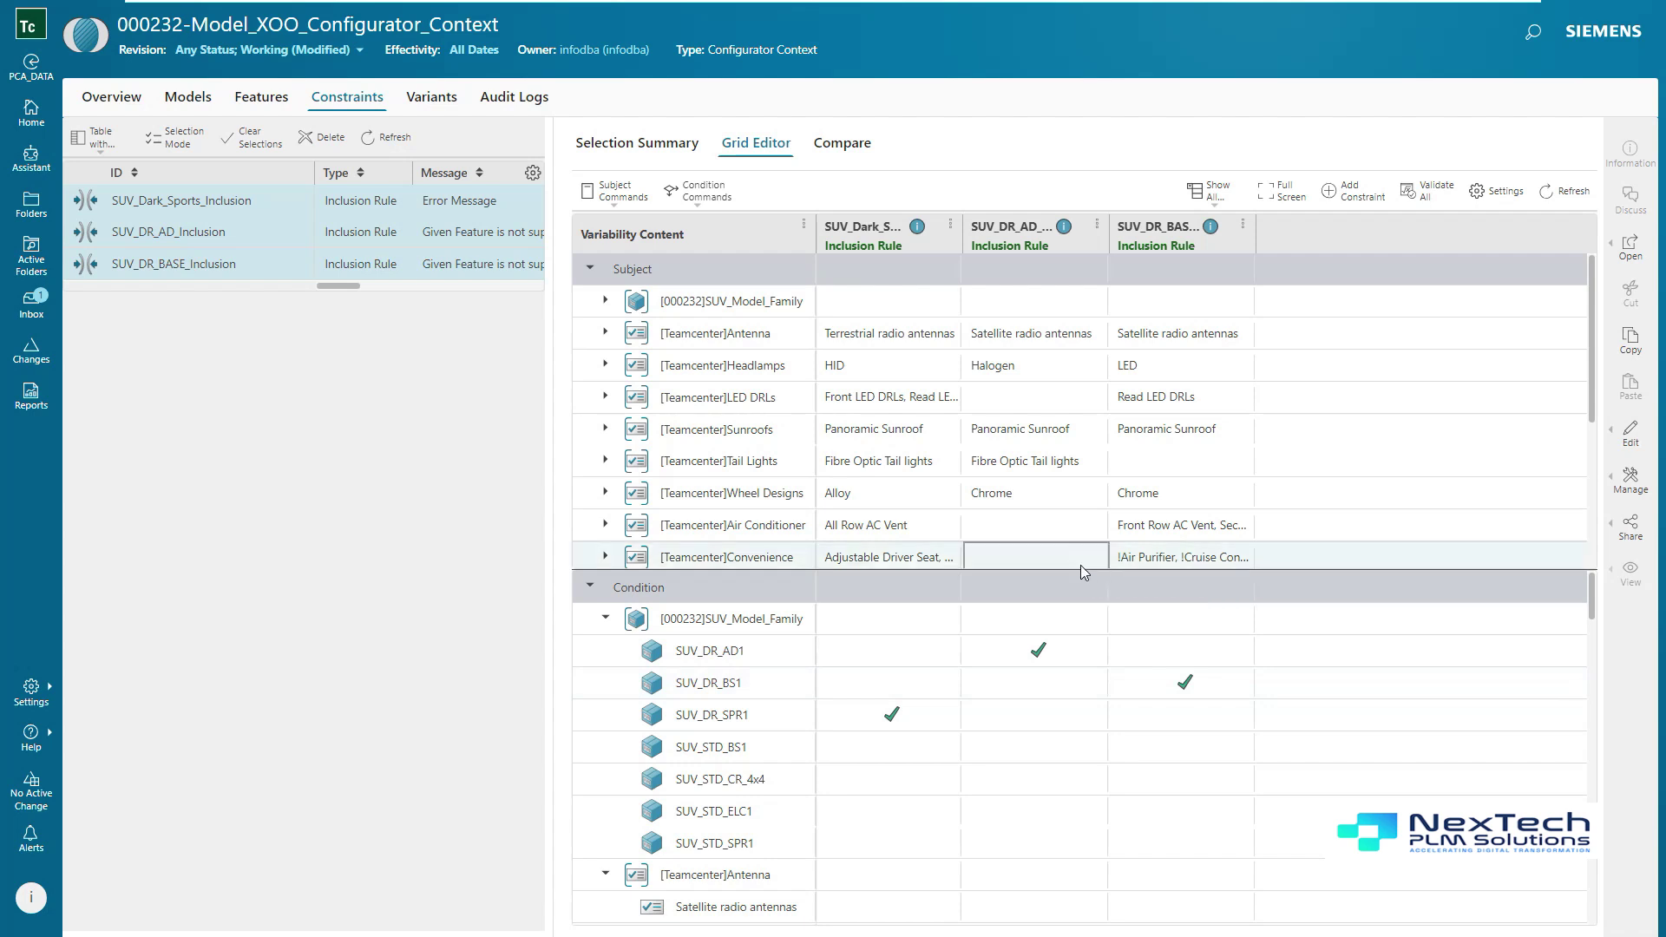
pyautogui.scroll(-1, 1466, 473)
pyautogui.click(1218, 189)
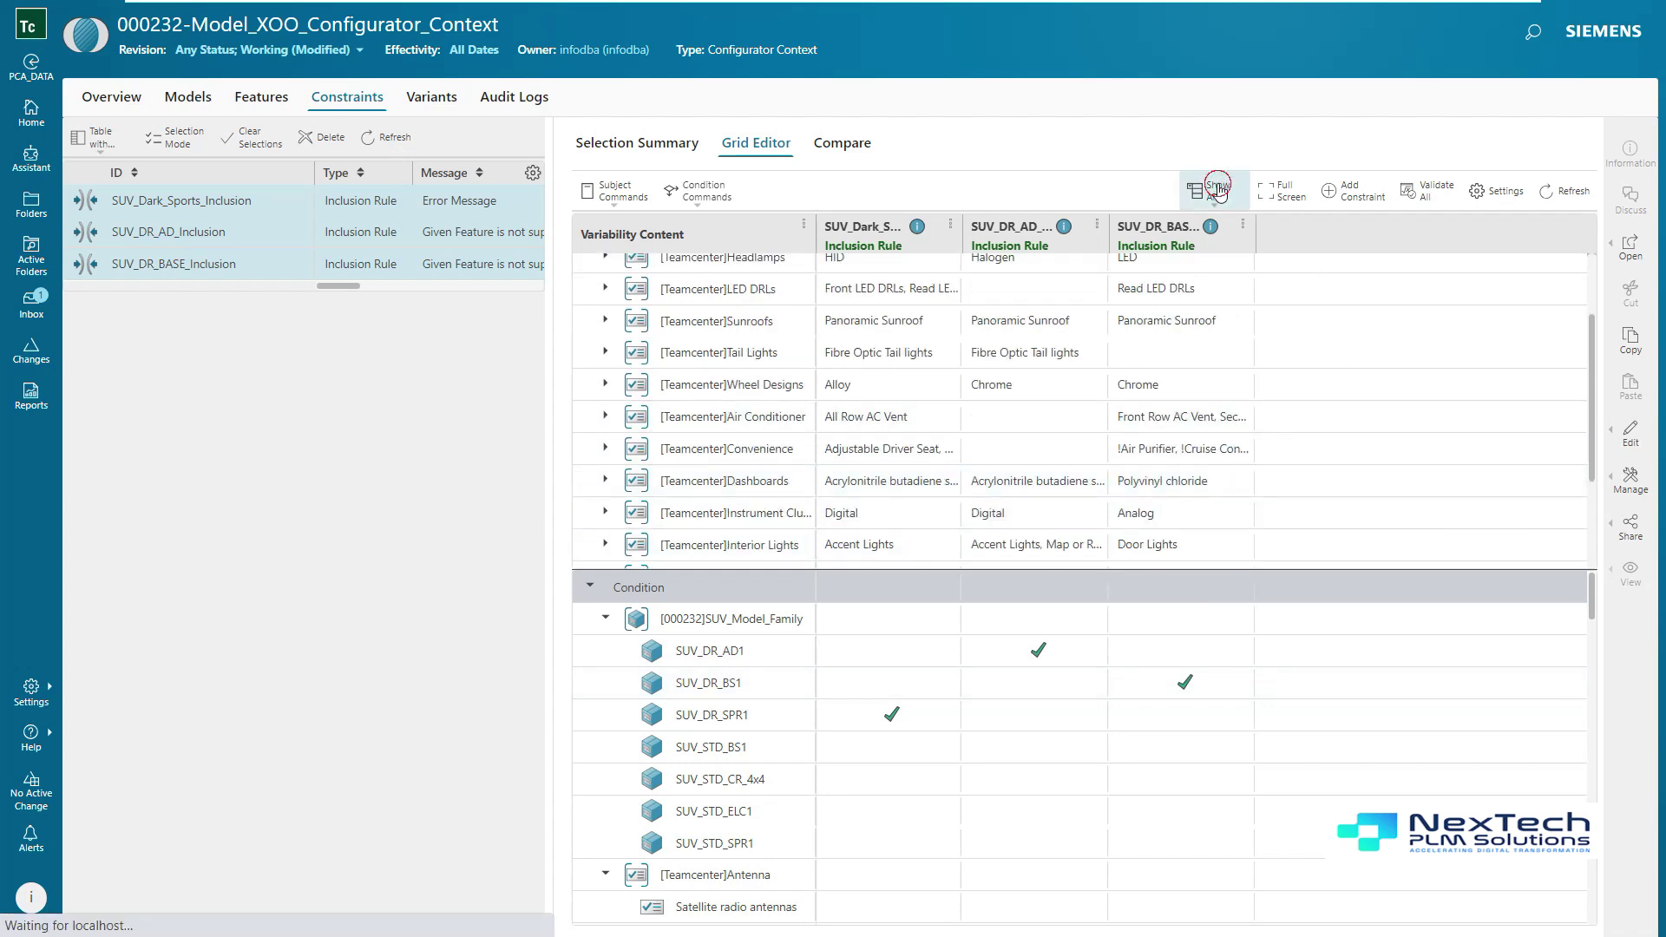
pyautogui.click(1232, 224)
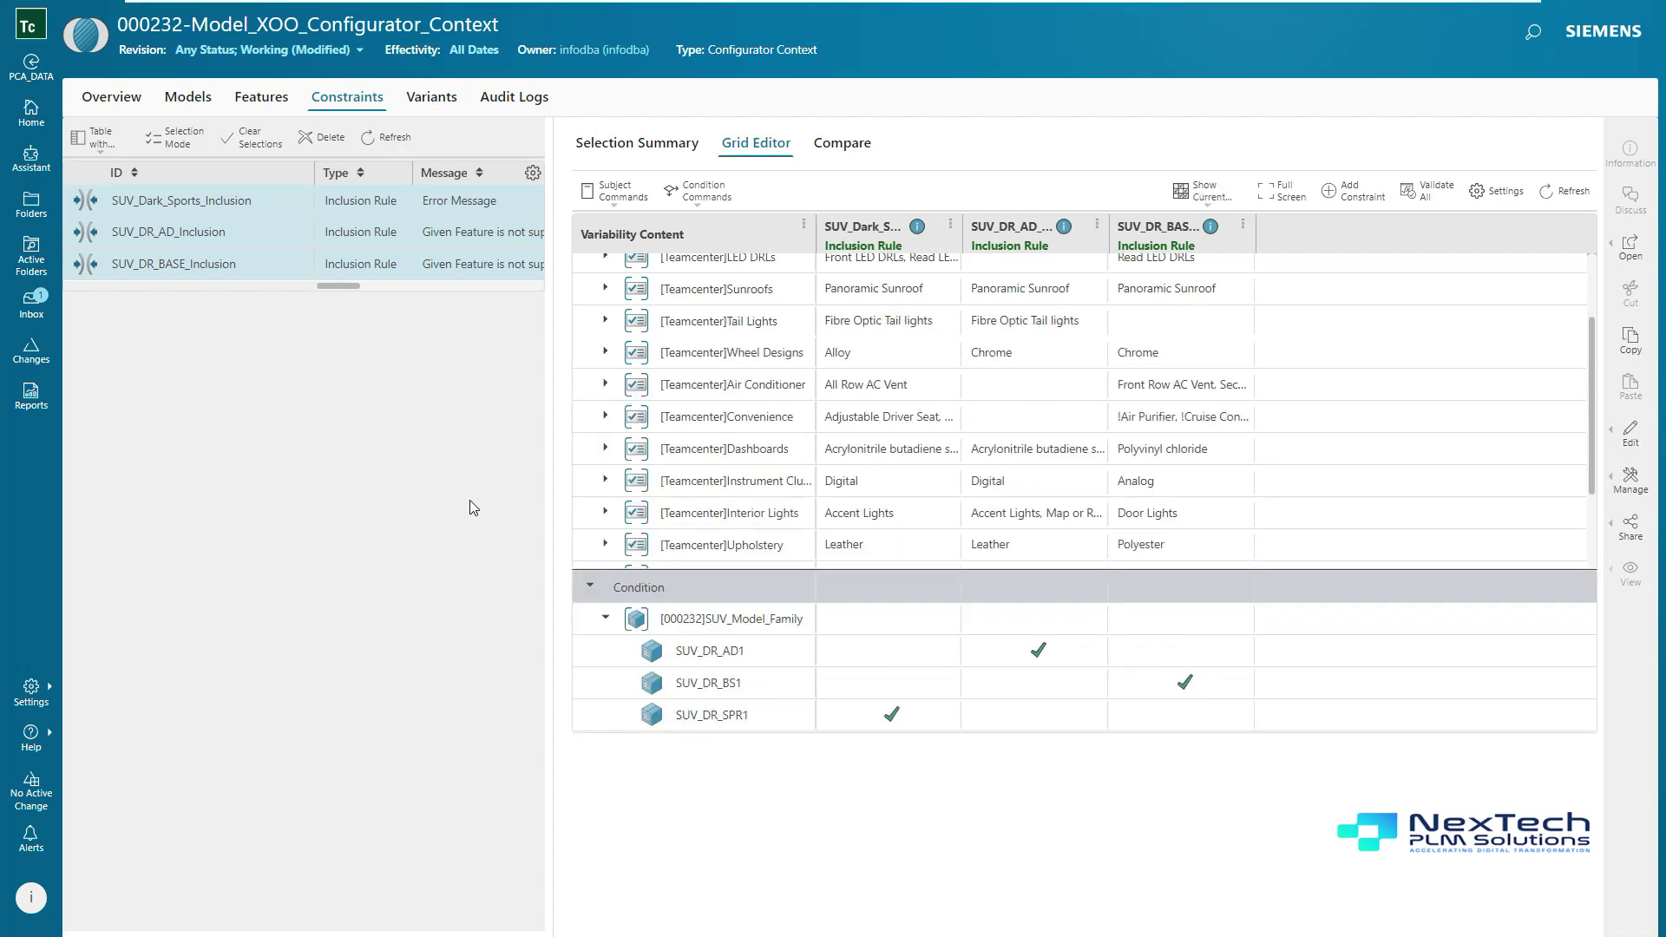
pyautogui.scroll(3, 1443, 555)
# - Inspect the Alloy and LED DRLs rows, expand Headlamps, then go to saved variants
pyautogui.click(853, 466)
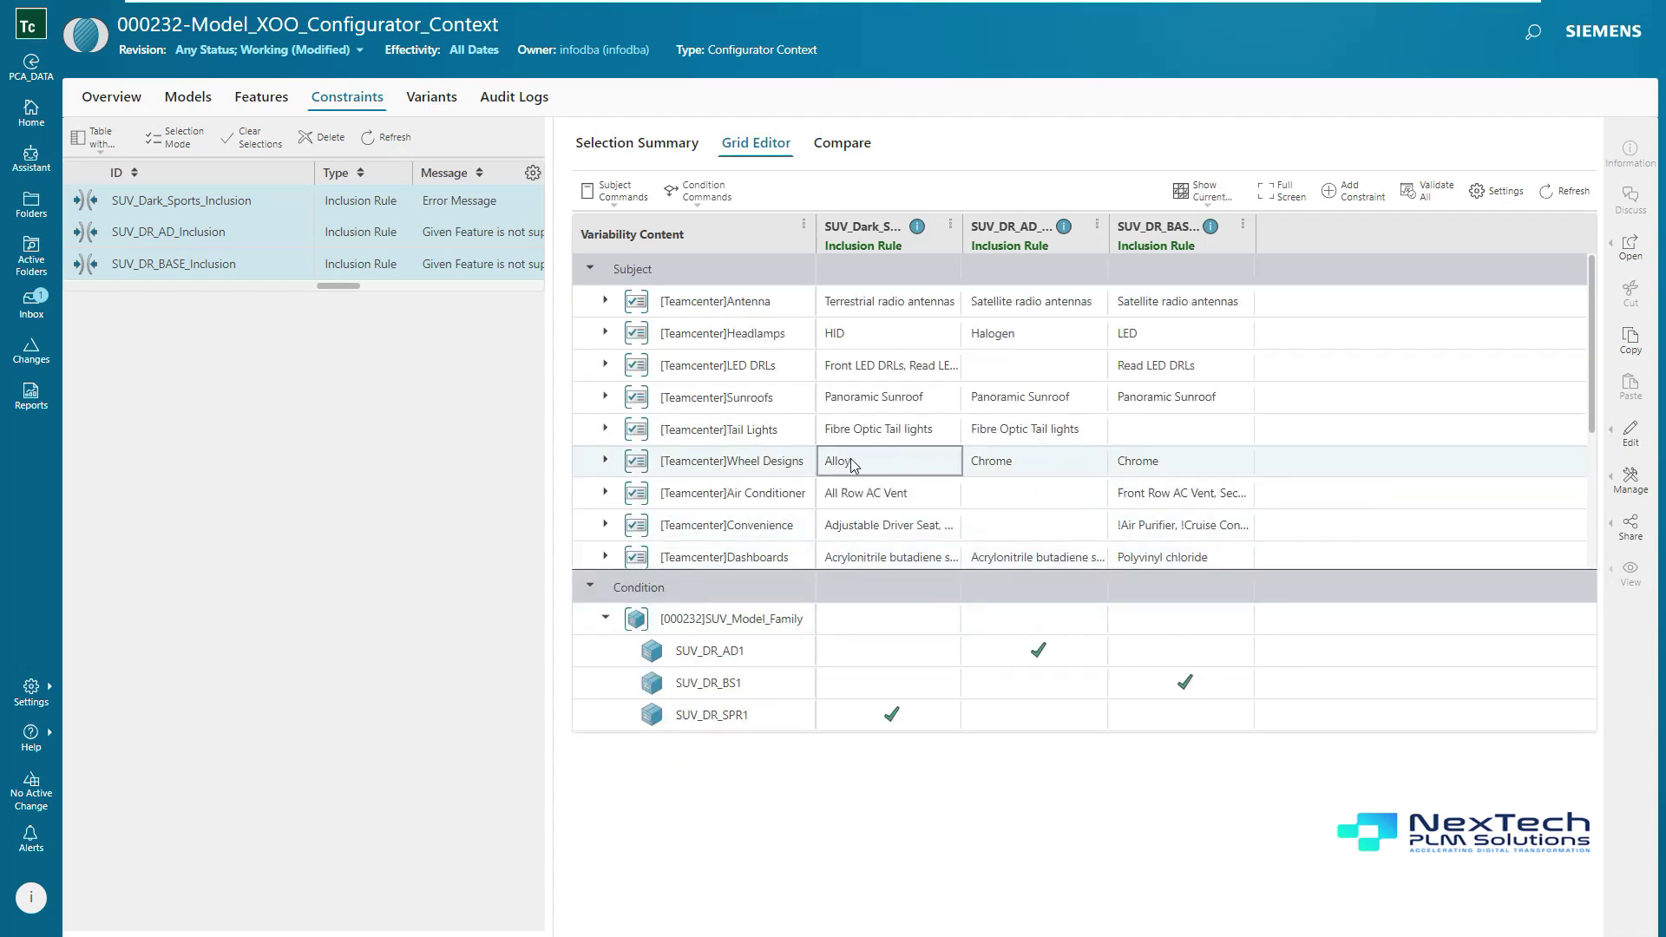
pyautogui.click(663, 373)
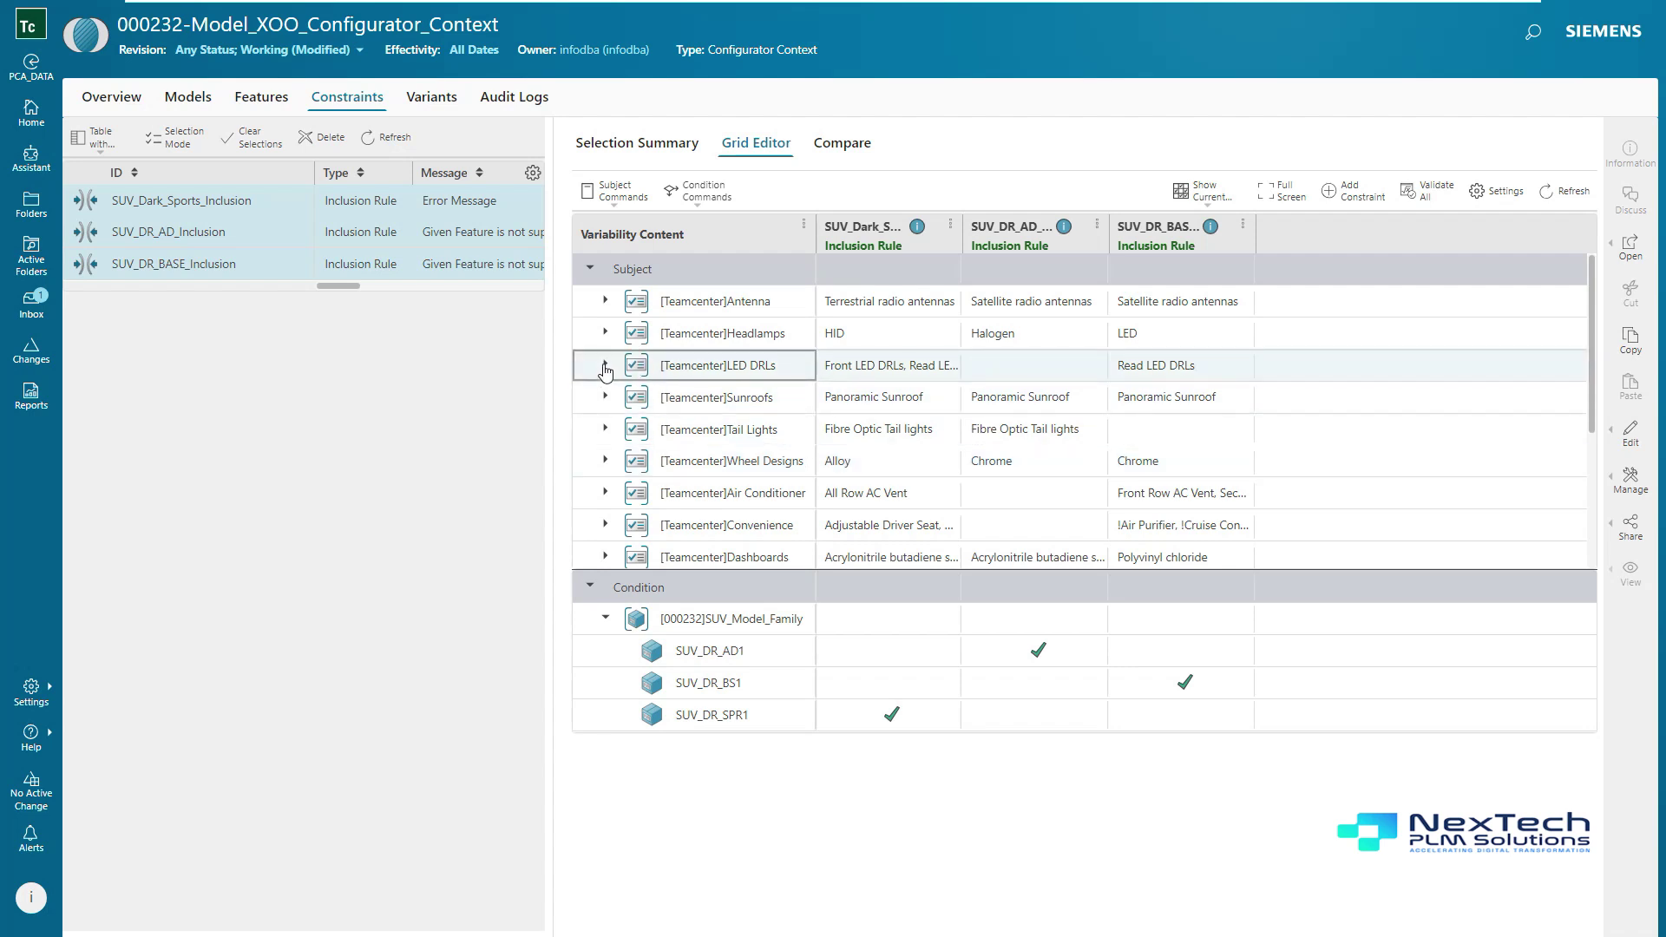
pyautogui.click(605, 332)
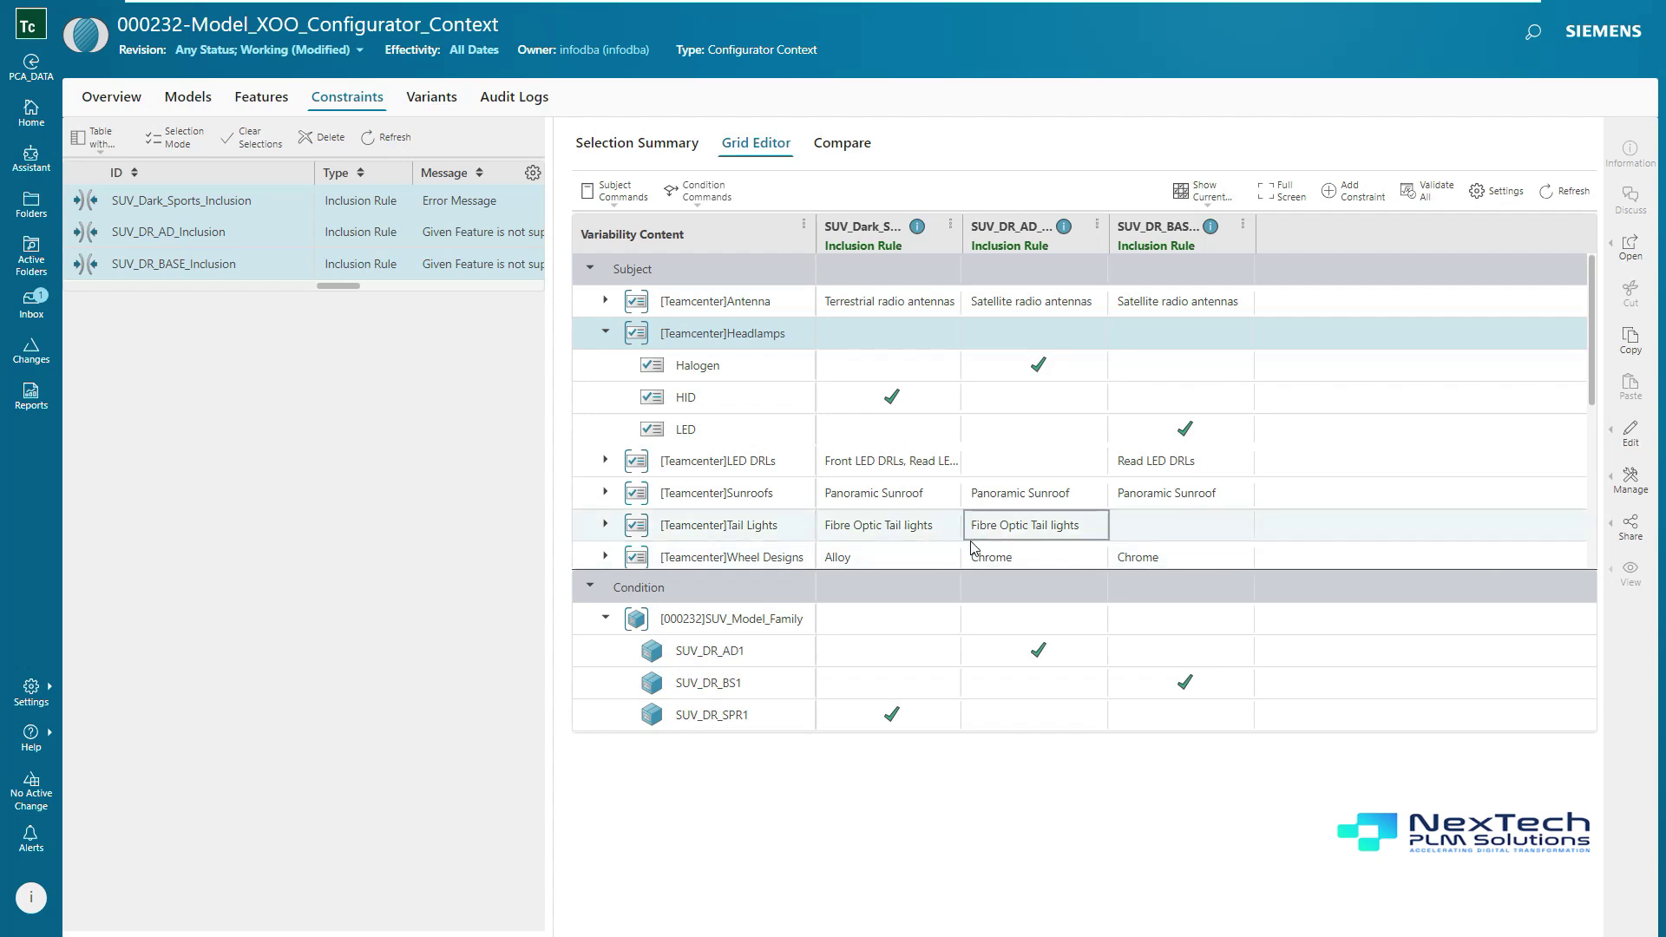
pyautogui.click(614, 143)
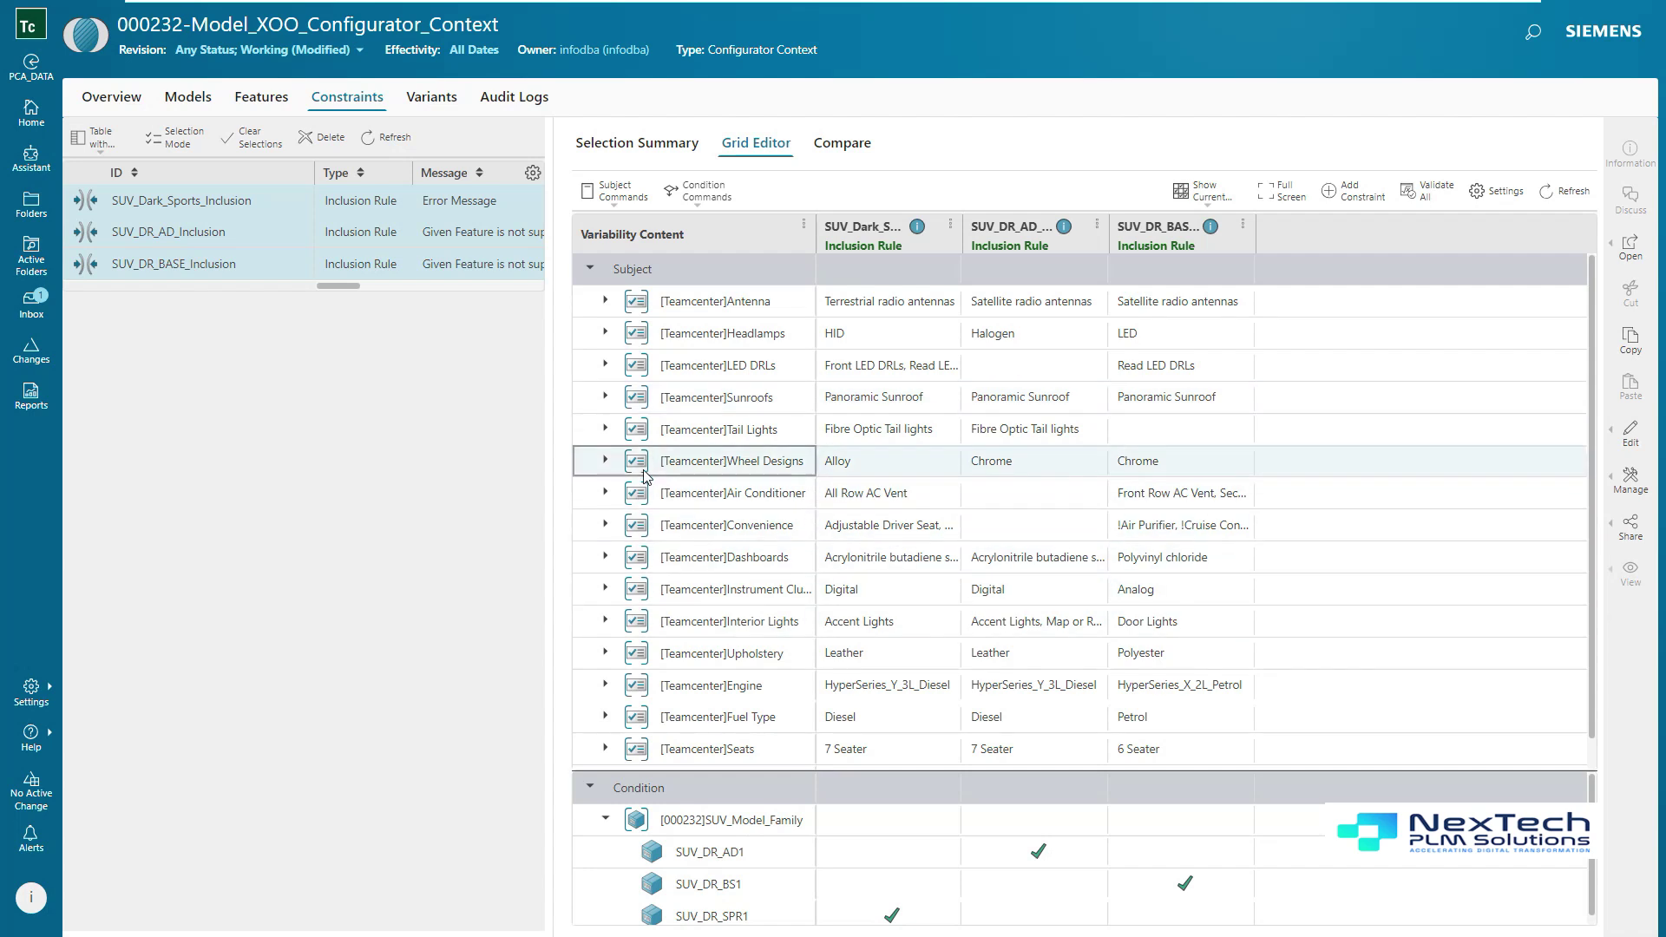
pyautogui.click(431, 96)
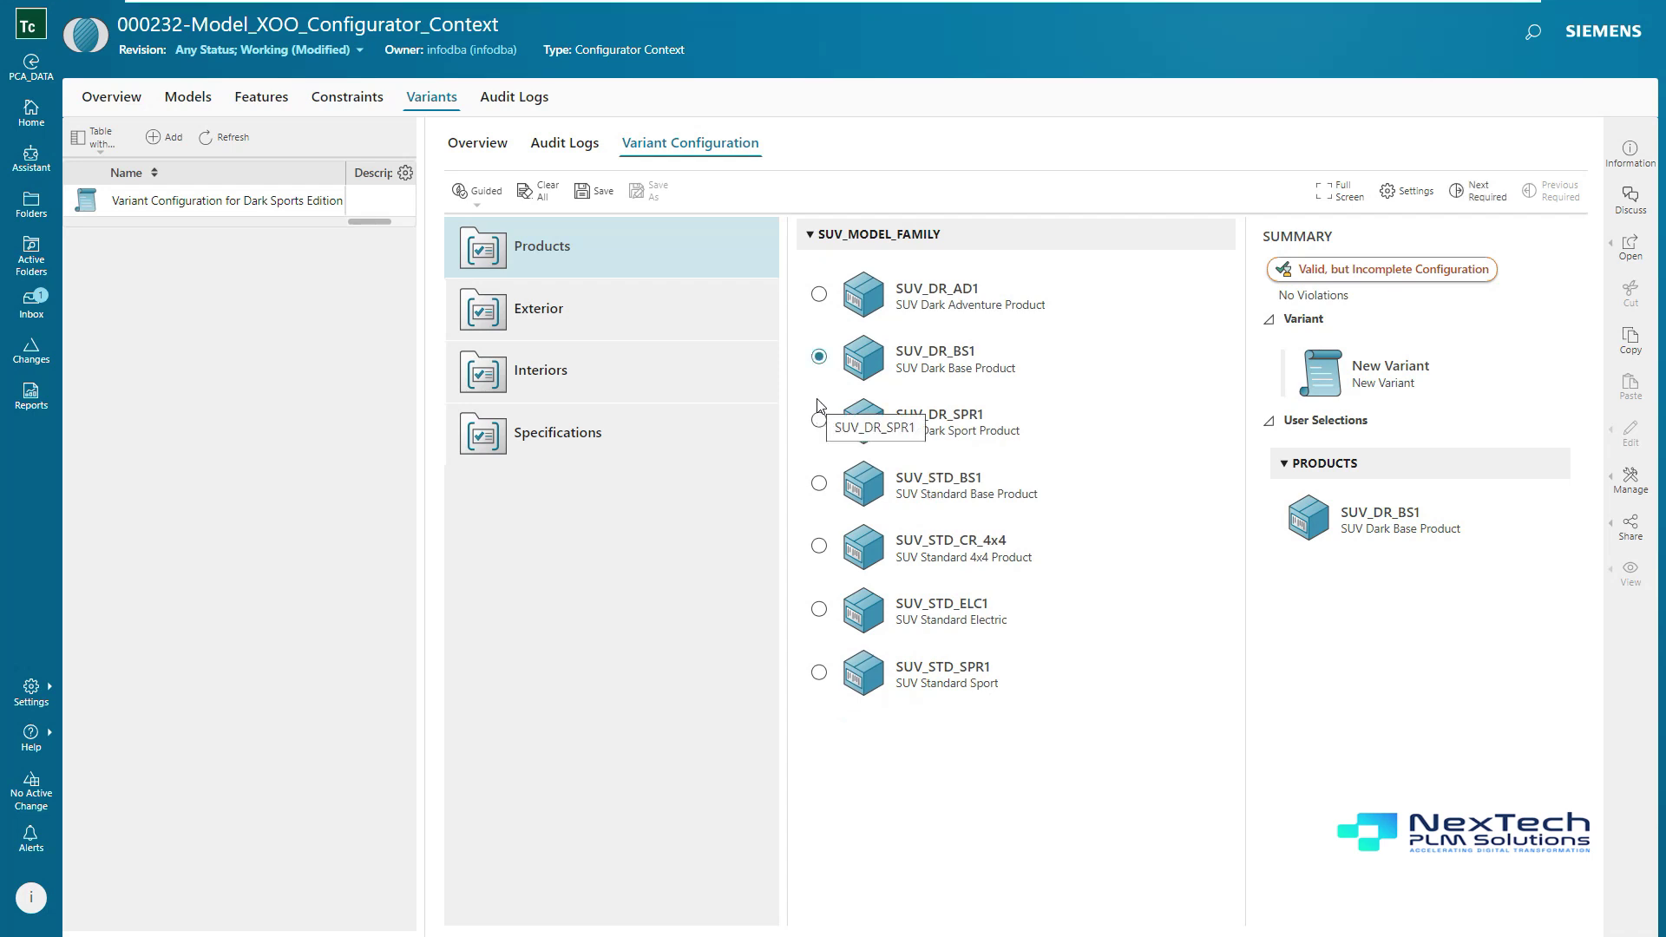
# - Choose product SUV_DR_SPR1 Dark Sport, review its Interiors features, and open Product_XOO_EBOM_Root
pyautogui.click(638, 372)
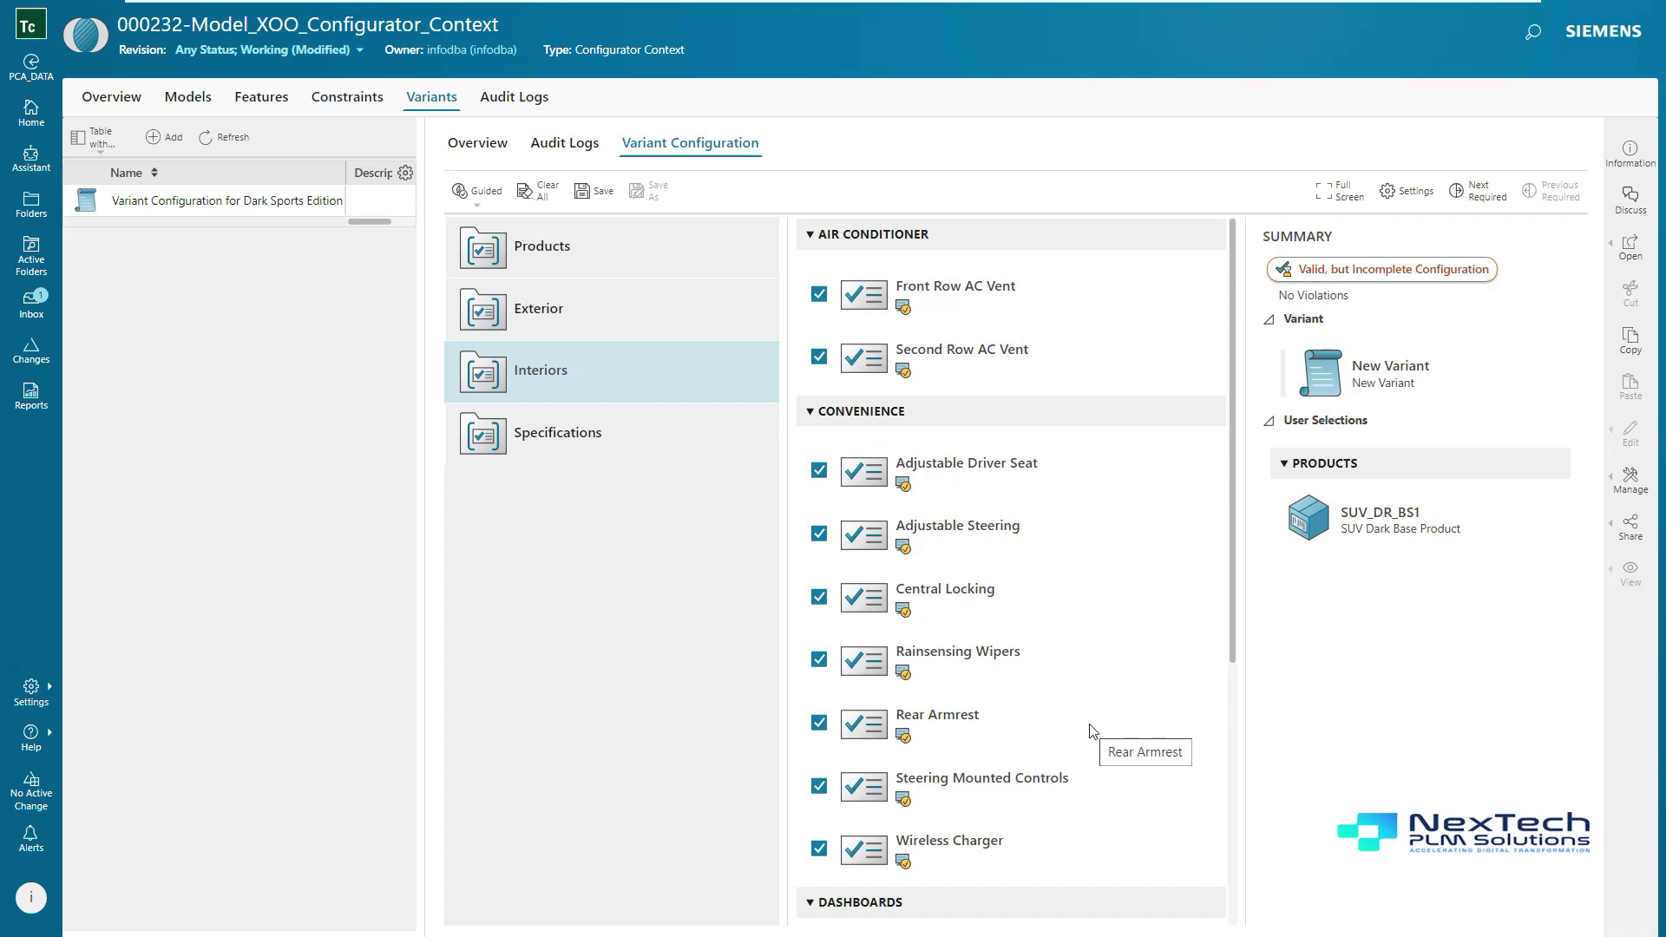
pyautogui.click(590, 246)
pyautogui.click(819, 420)
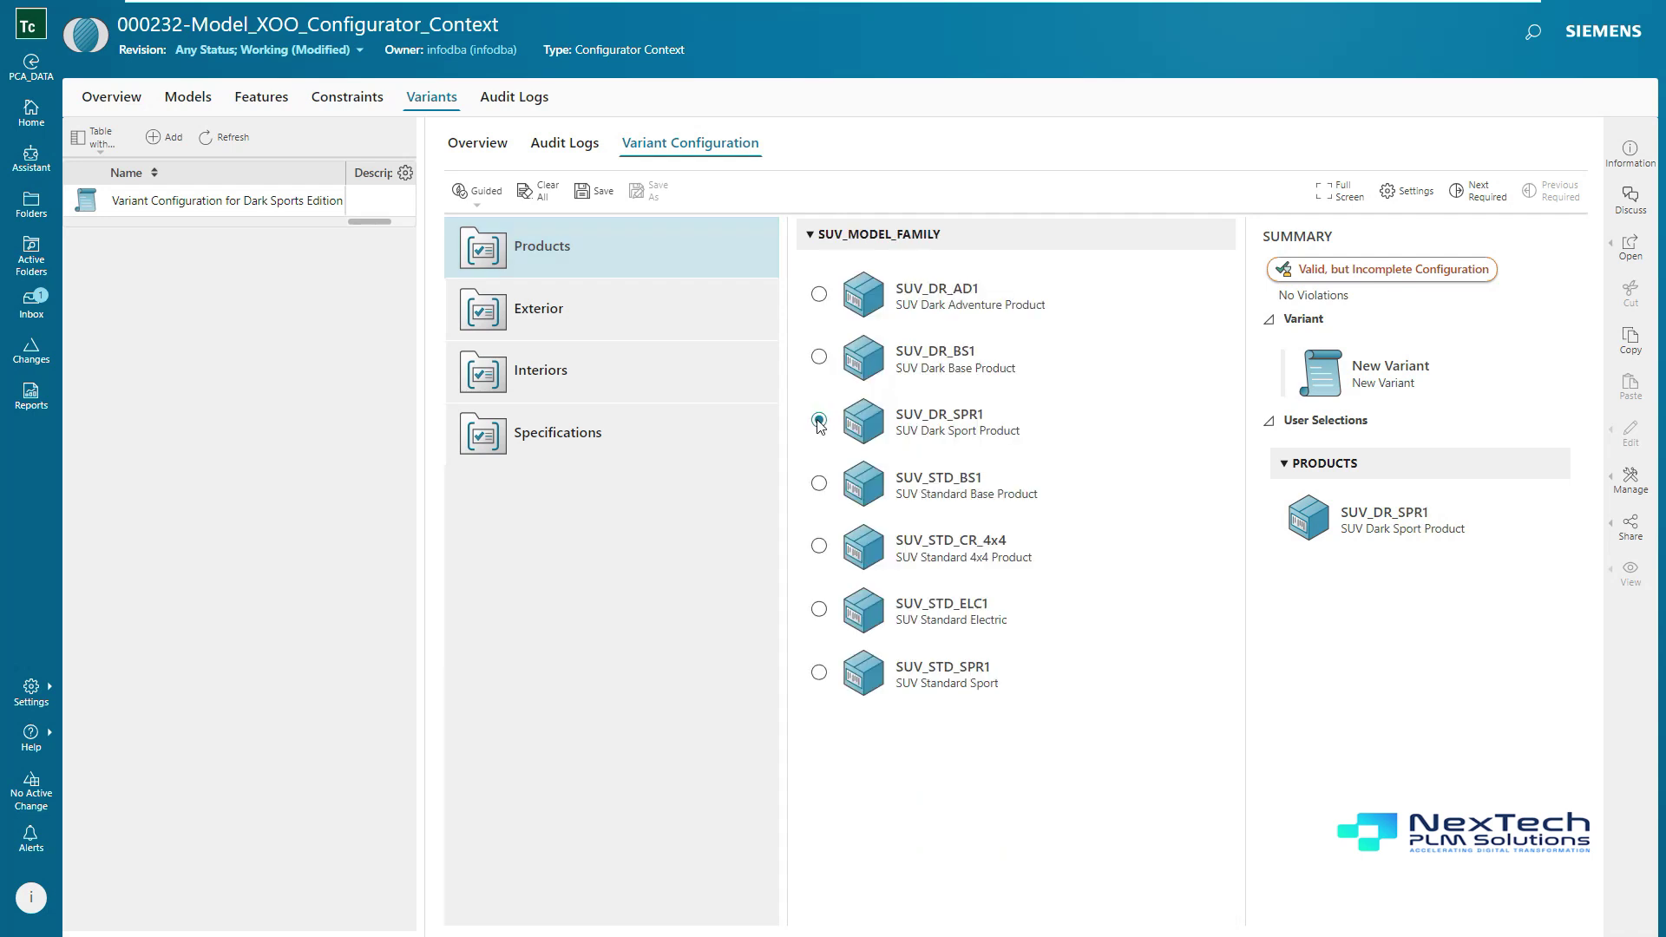
pyautogui.click(643, 381)
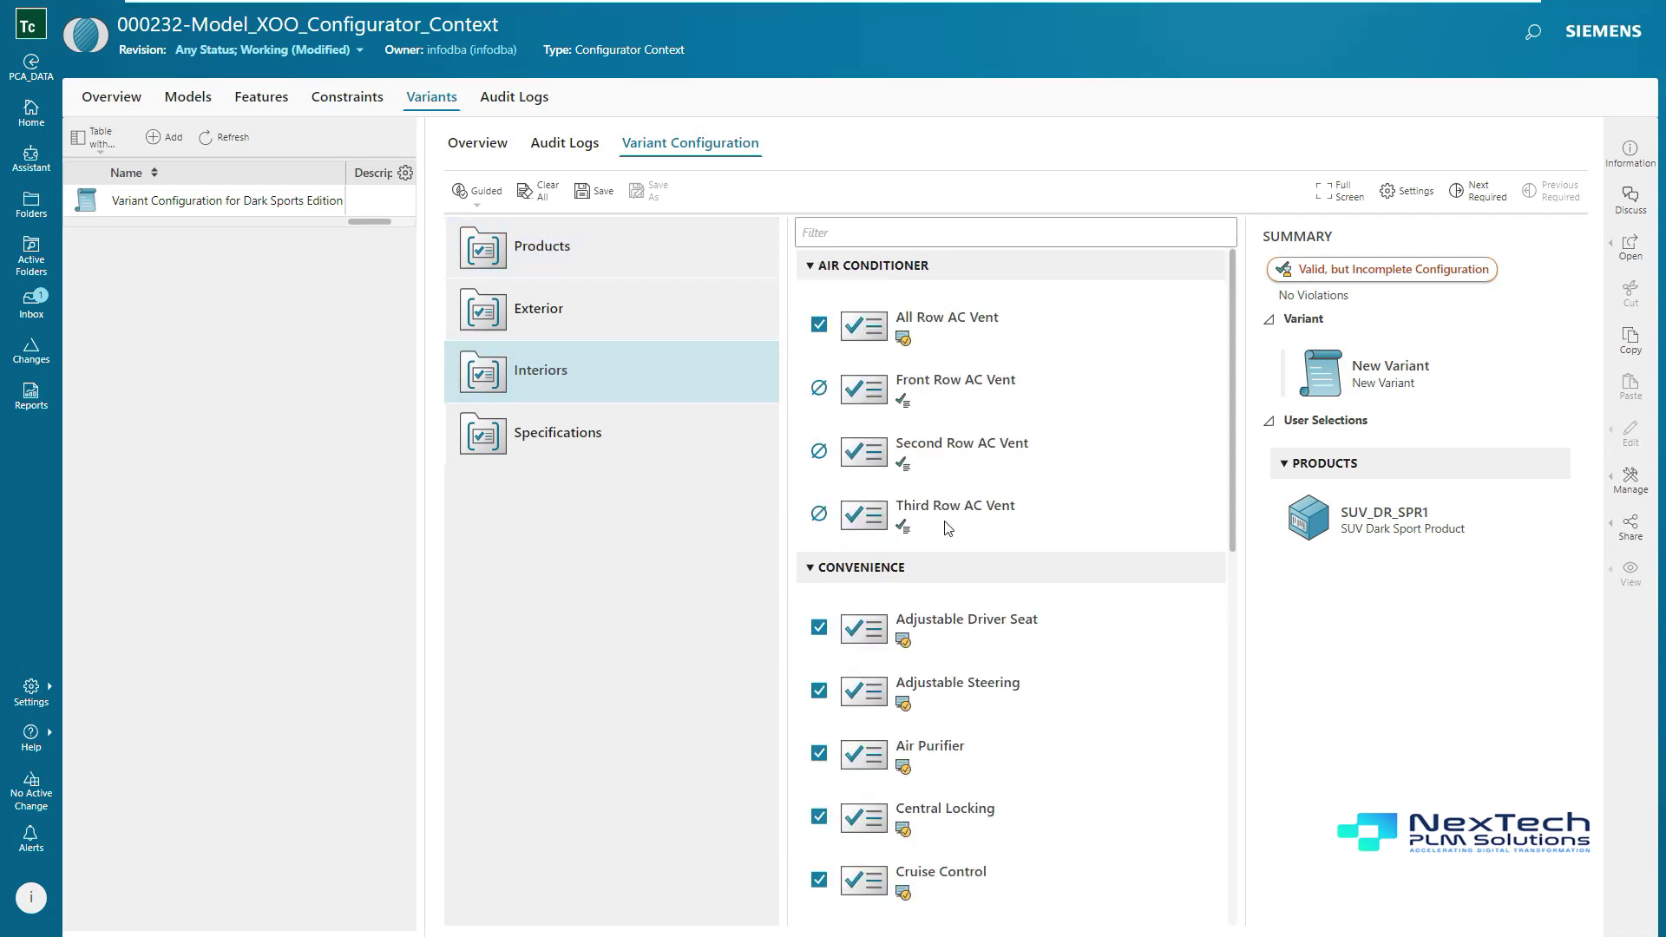
pyautogui.scroll(-2, 1006, 590)
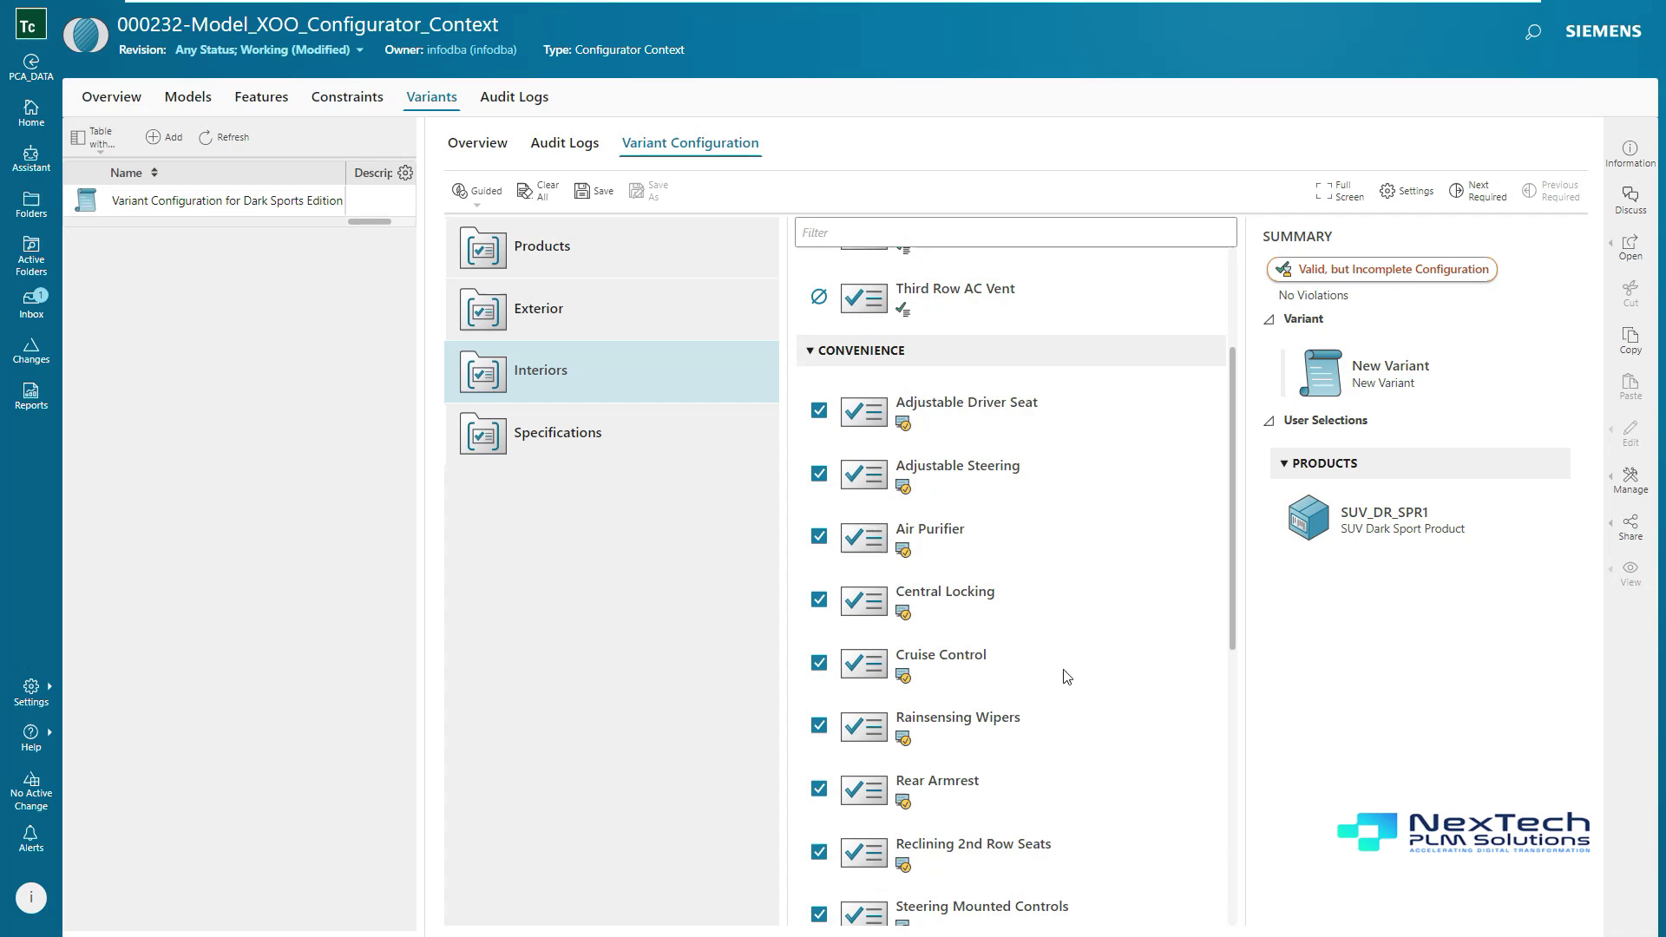
pyautogui.scroll(-1, 1069, 678)
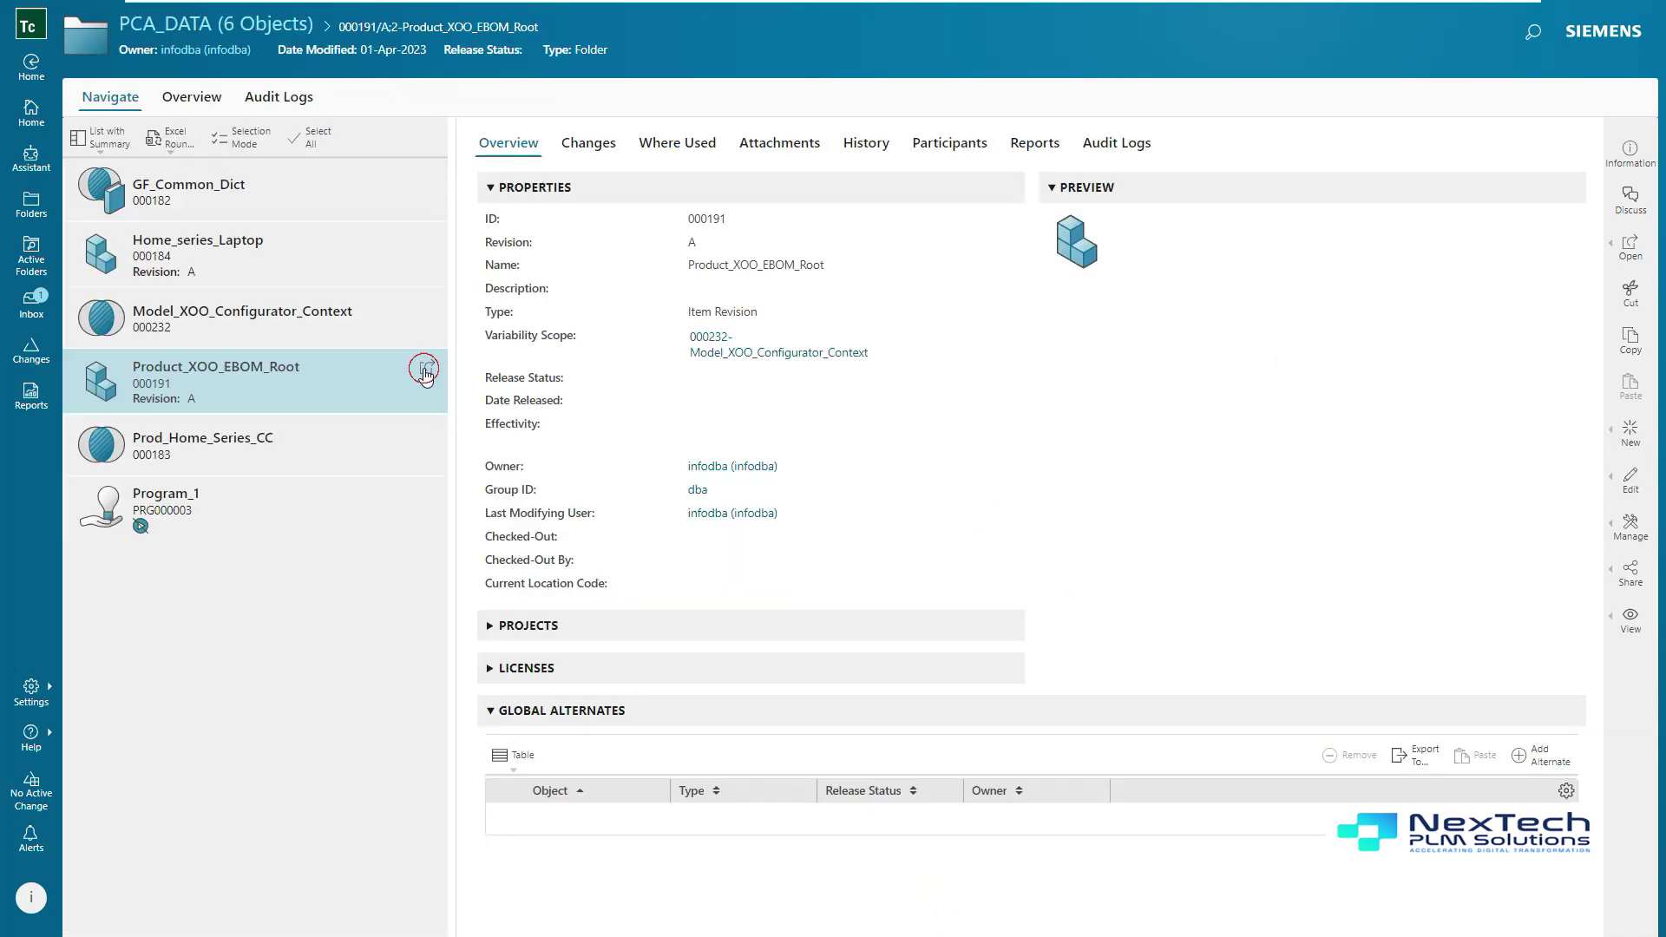
pyautogui.doubleClick(423, 373)
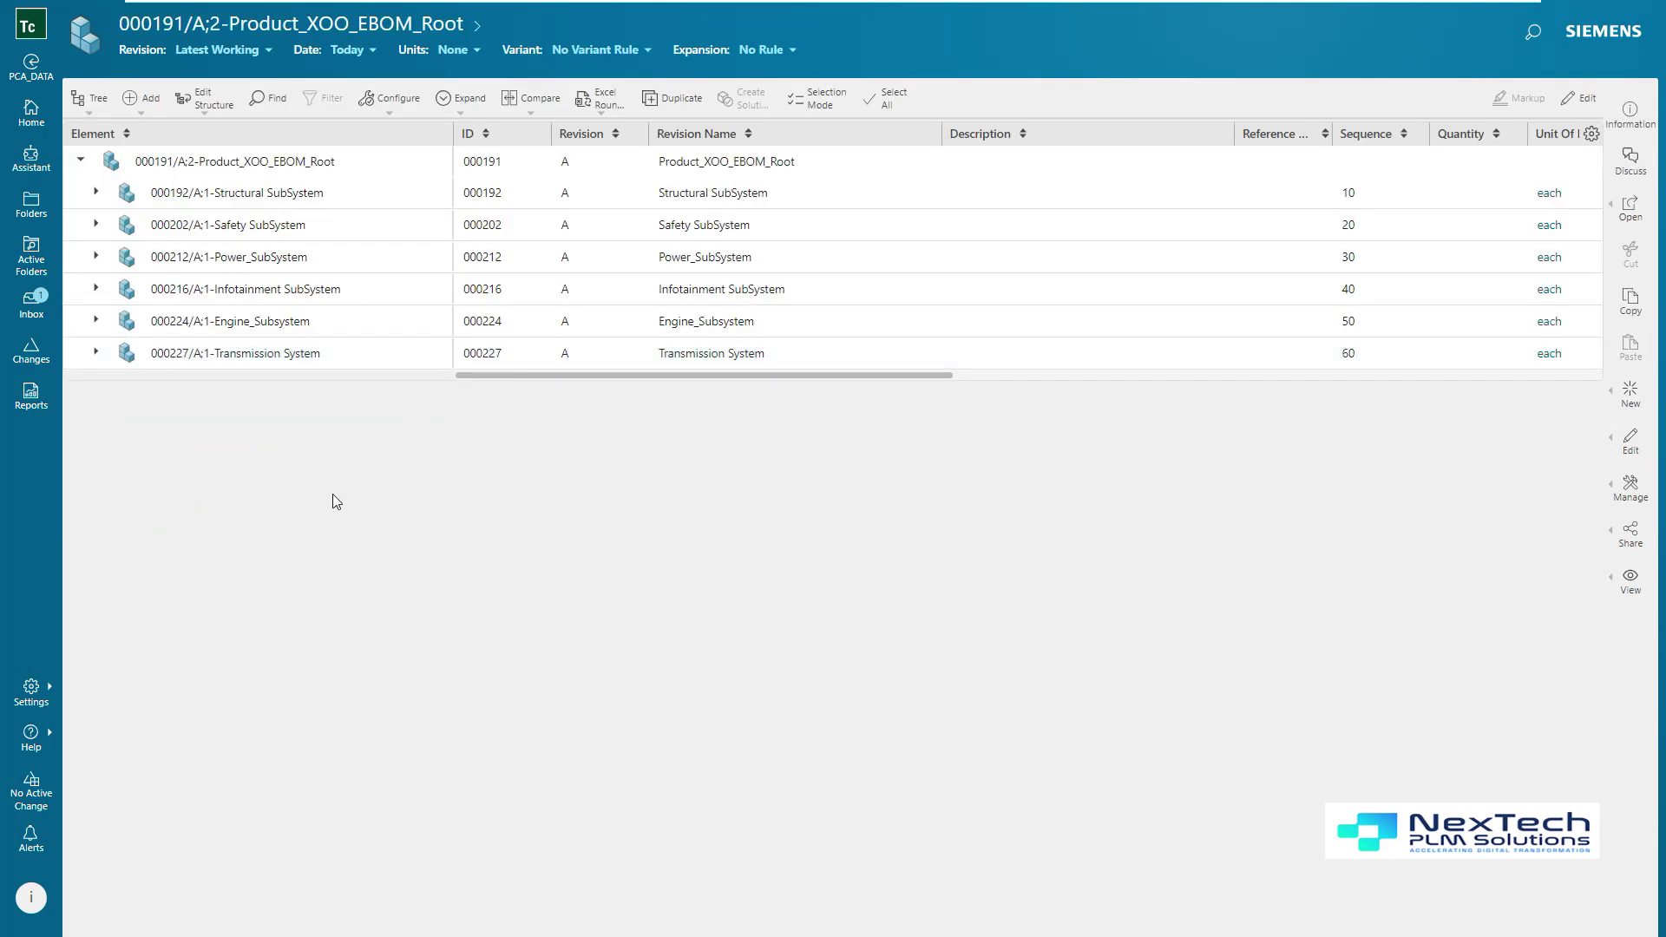
# - Expand the Safety, Power, Infotainment, Transmission and Engine subsystems of the EBOM
pyautogui.click(95, 192)
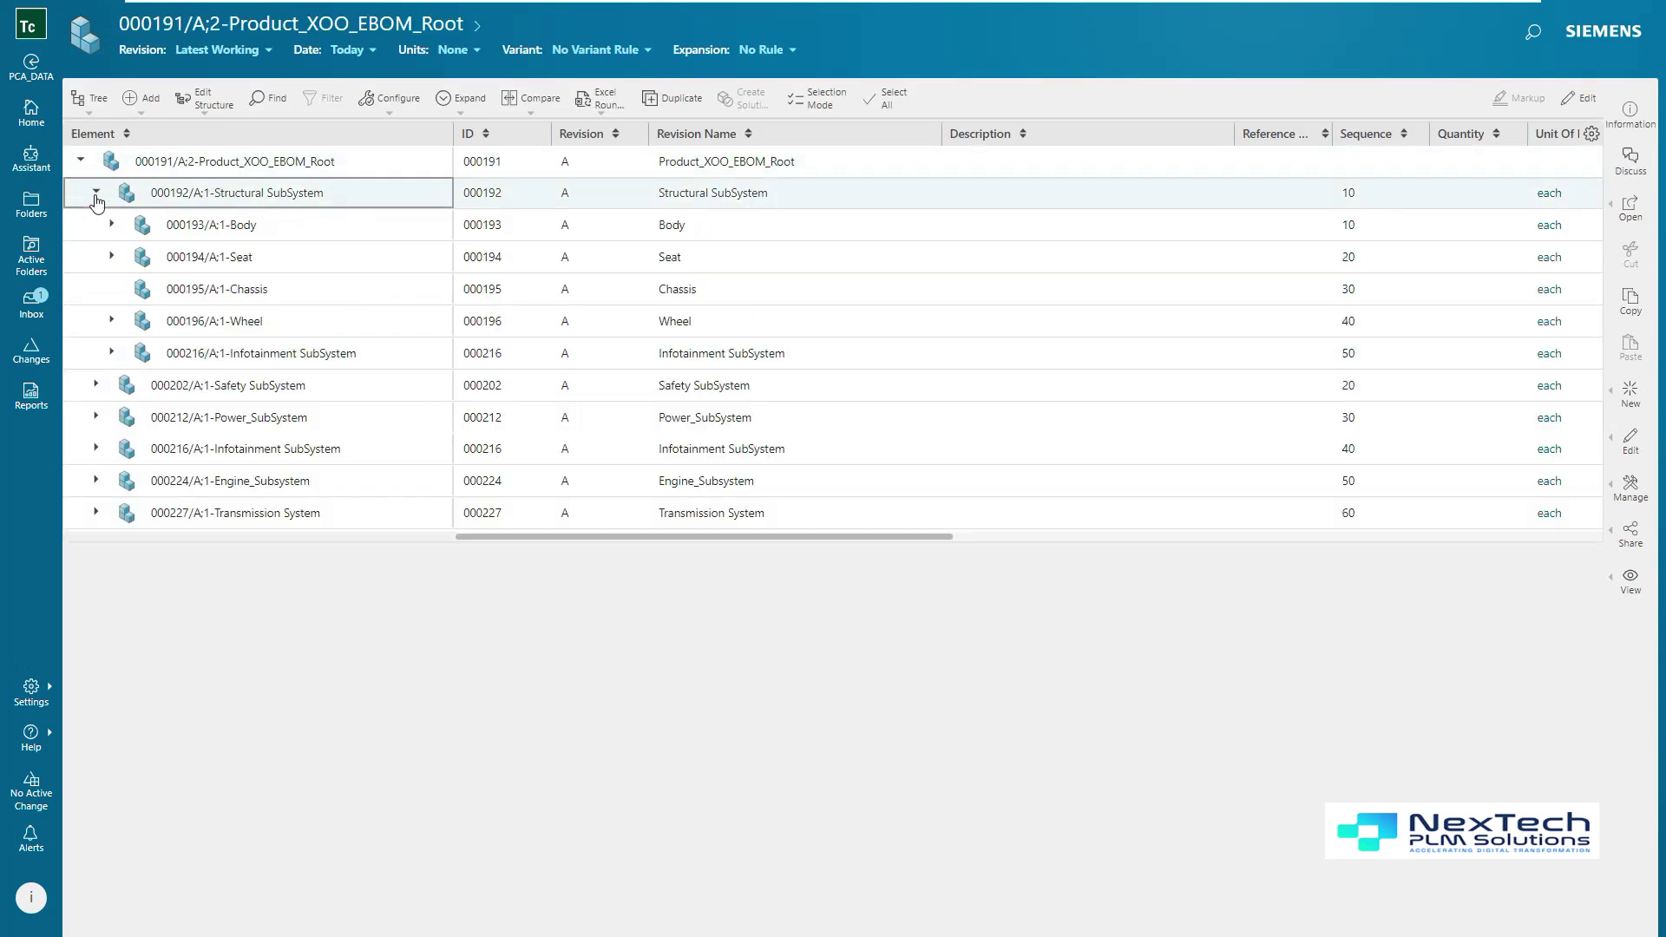
pyautogui.click(95, 193)
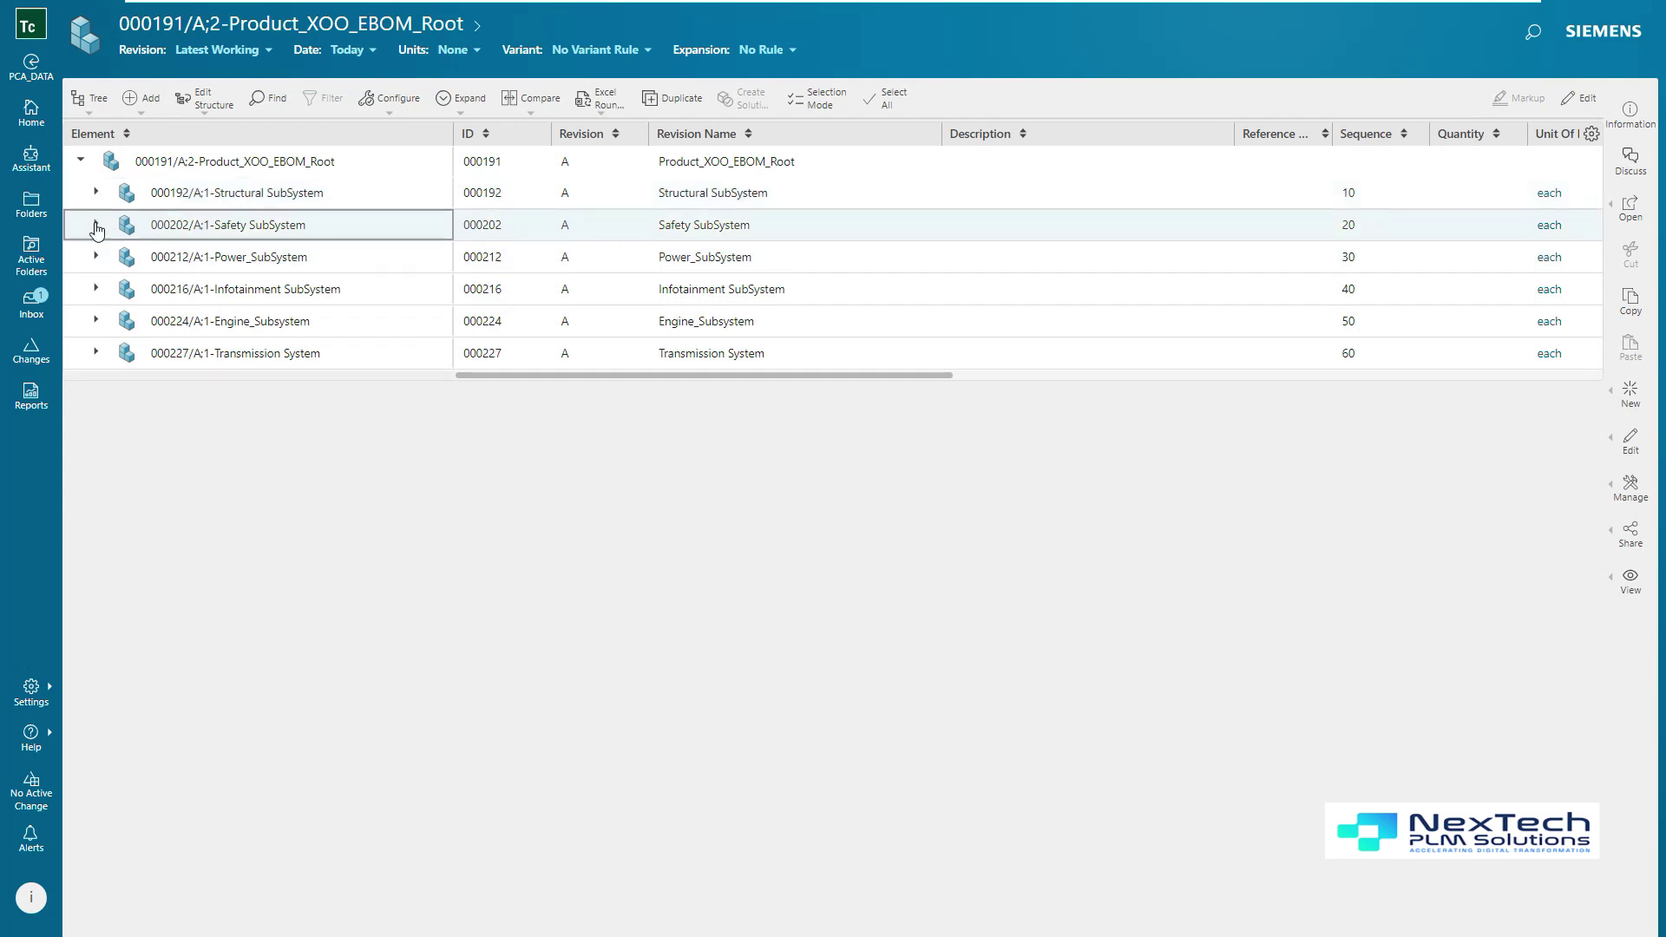
pyautogui.click(95, 224)
pyautogui.click(96, 353)
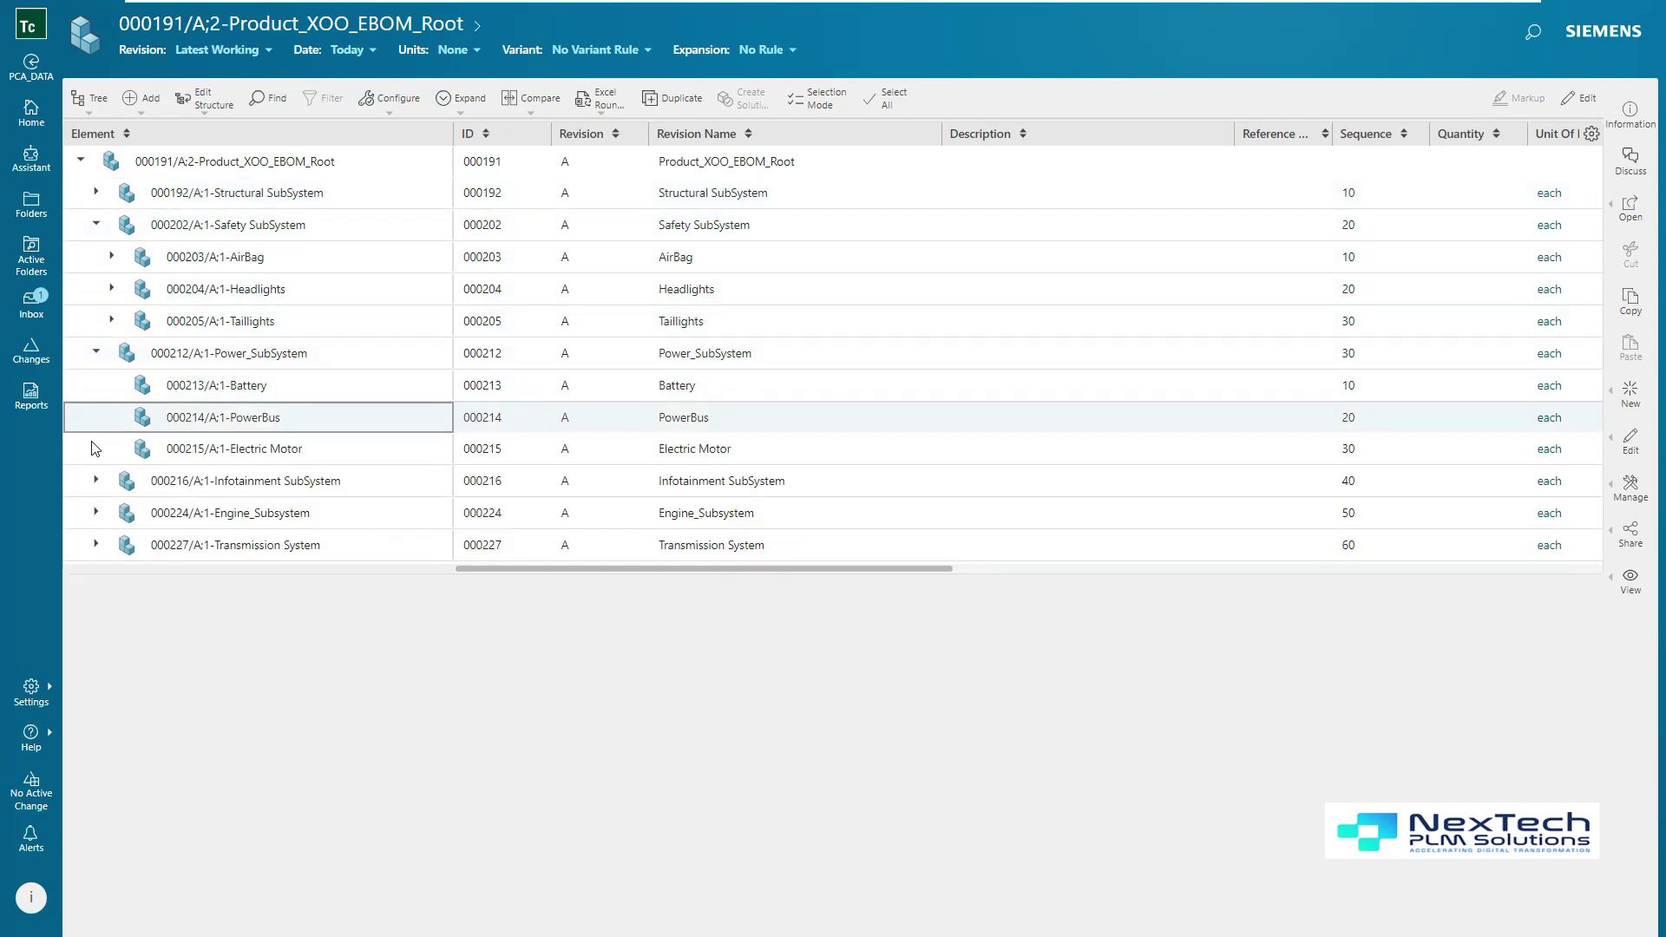
pyautogui.click(96, 481)
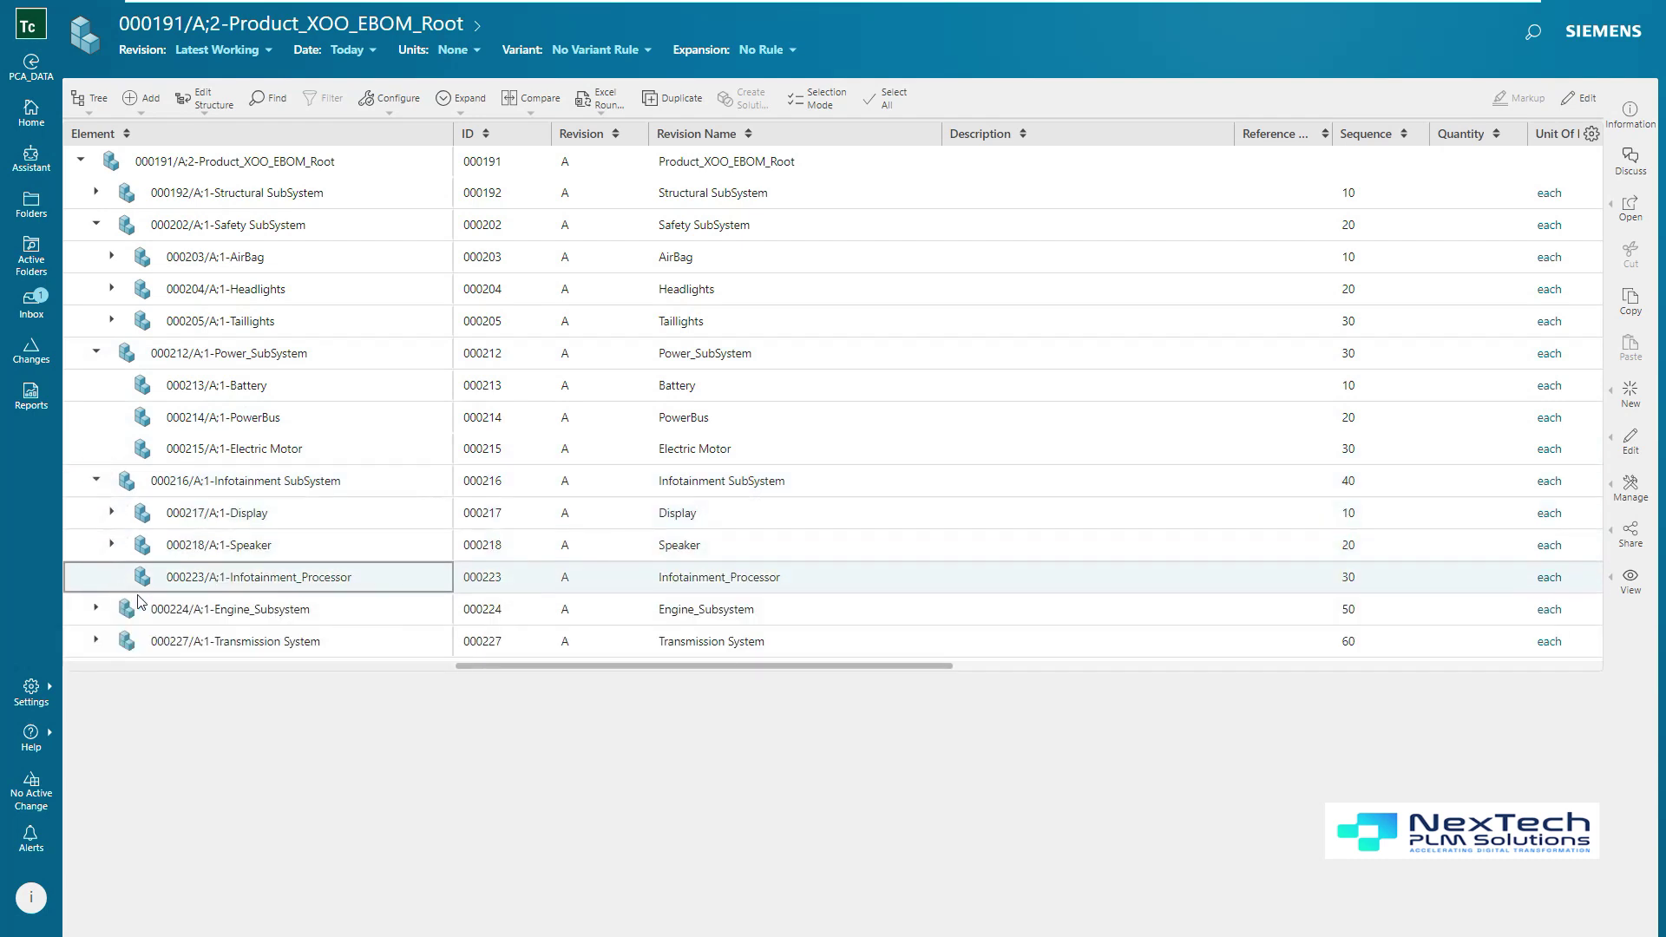
pyautogui.click(96, 641)
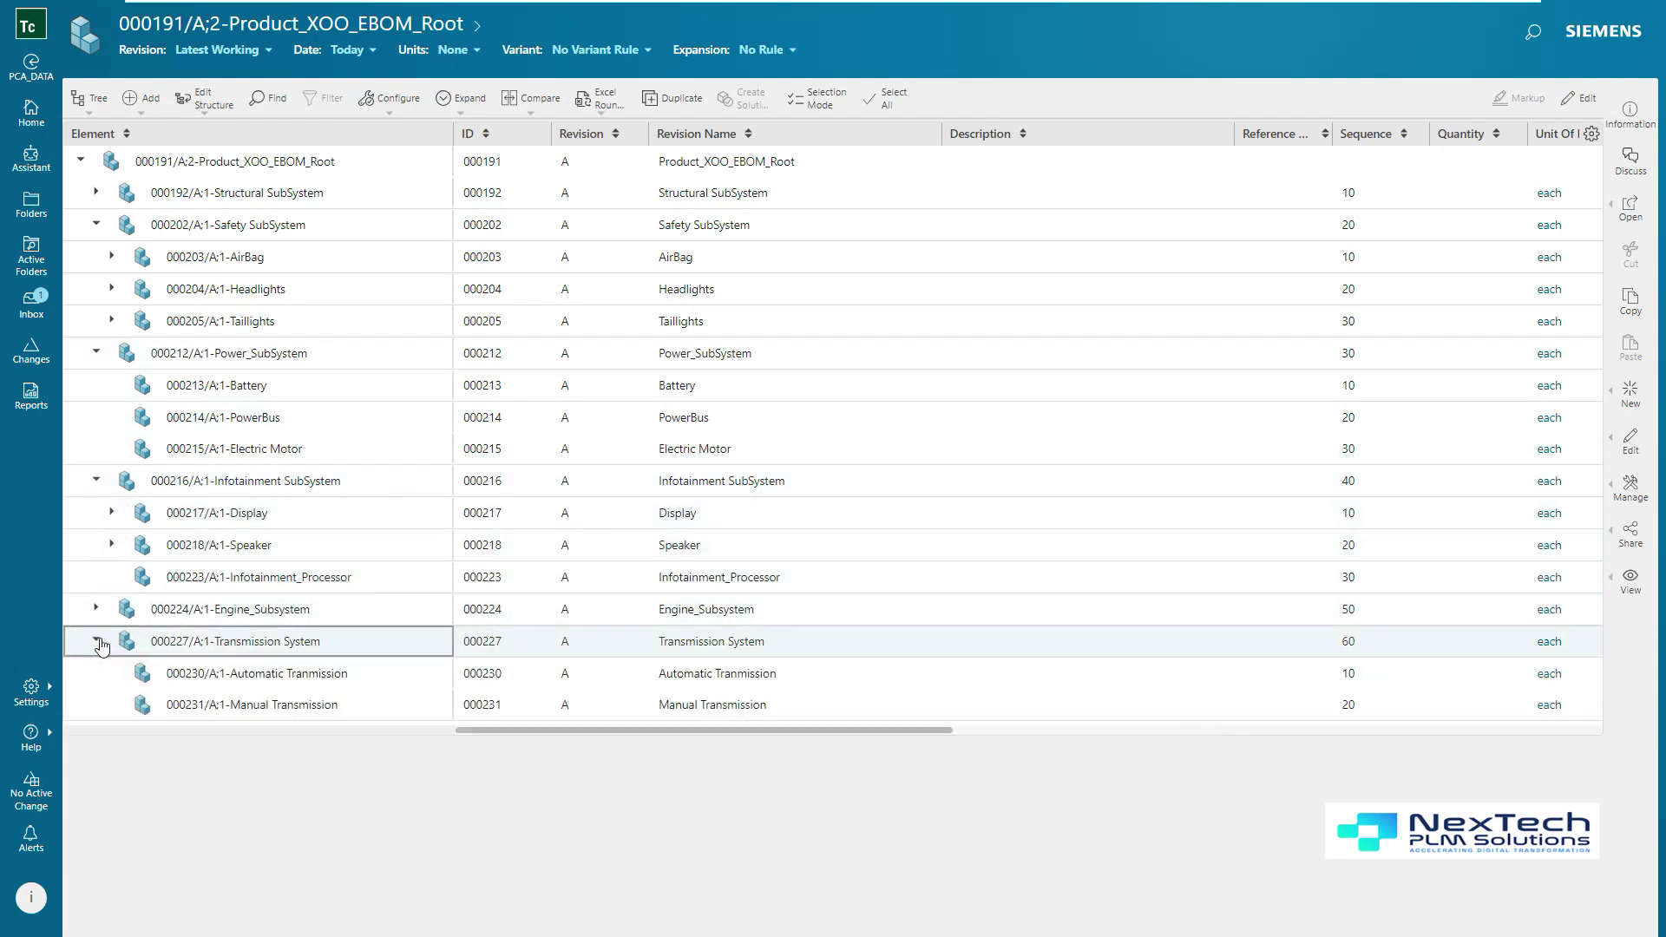
pyautogui.click(96, 609)
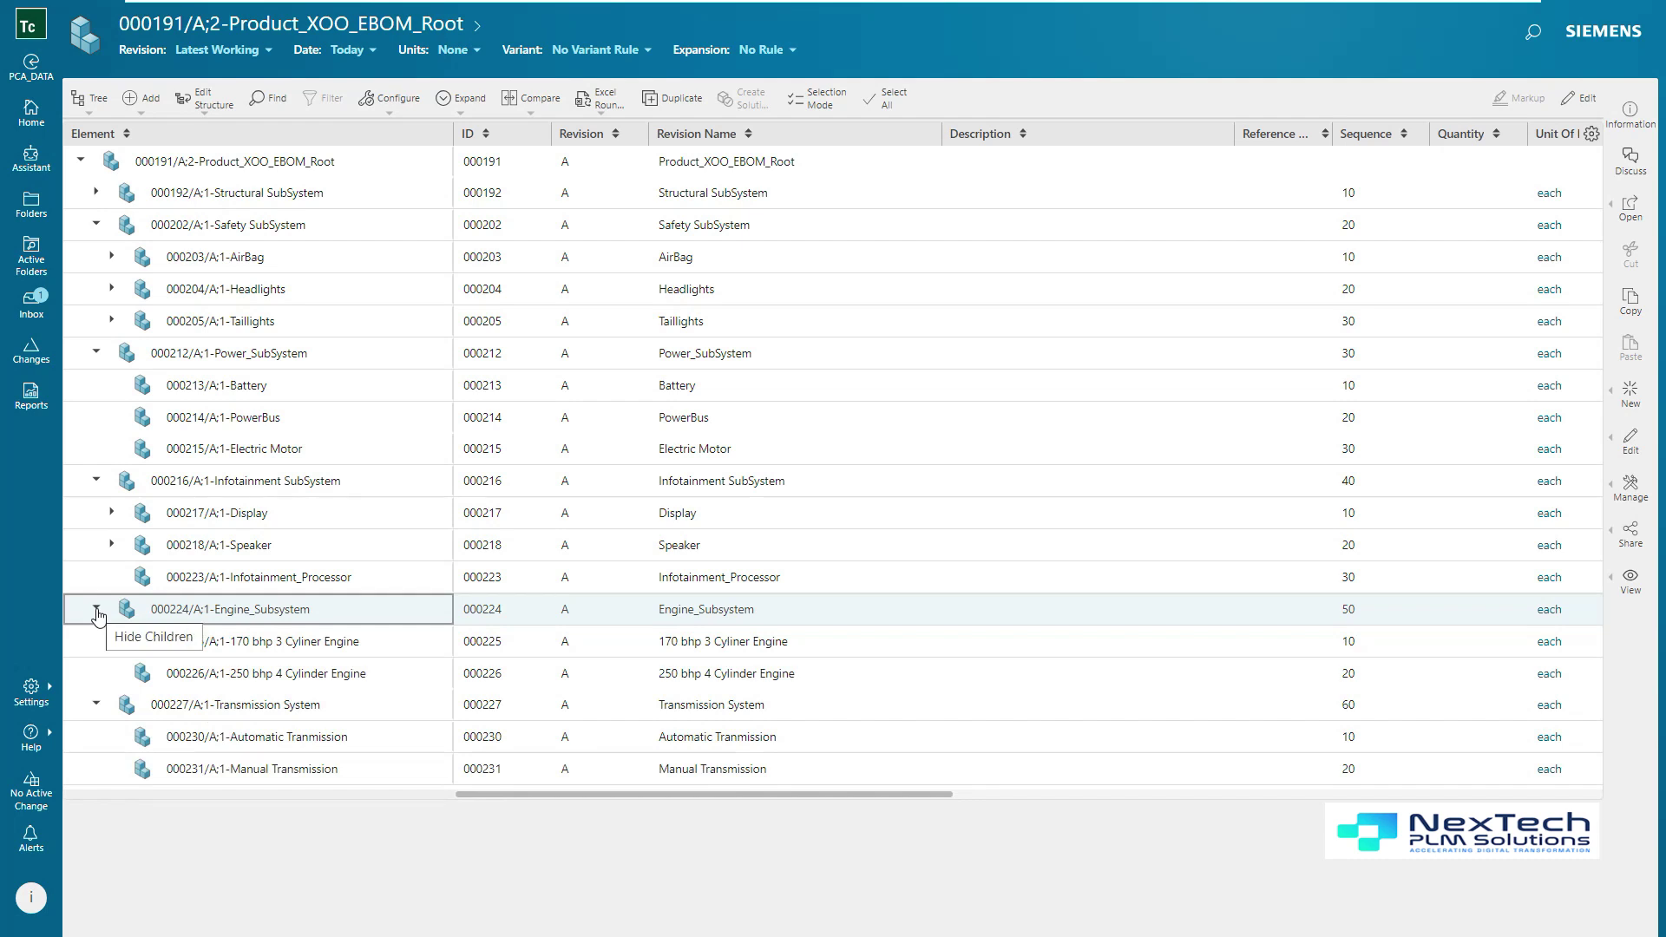
# - Select Manual and Automatic Transmission, expand Display and Speaker, then bring up Variant Configuration
pyautogui.click(303, 769)
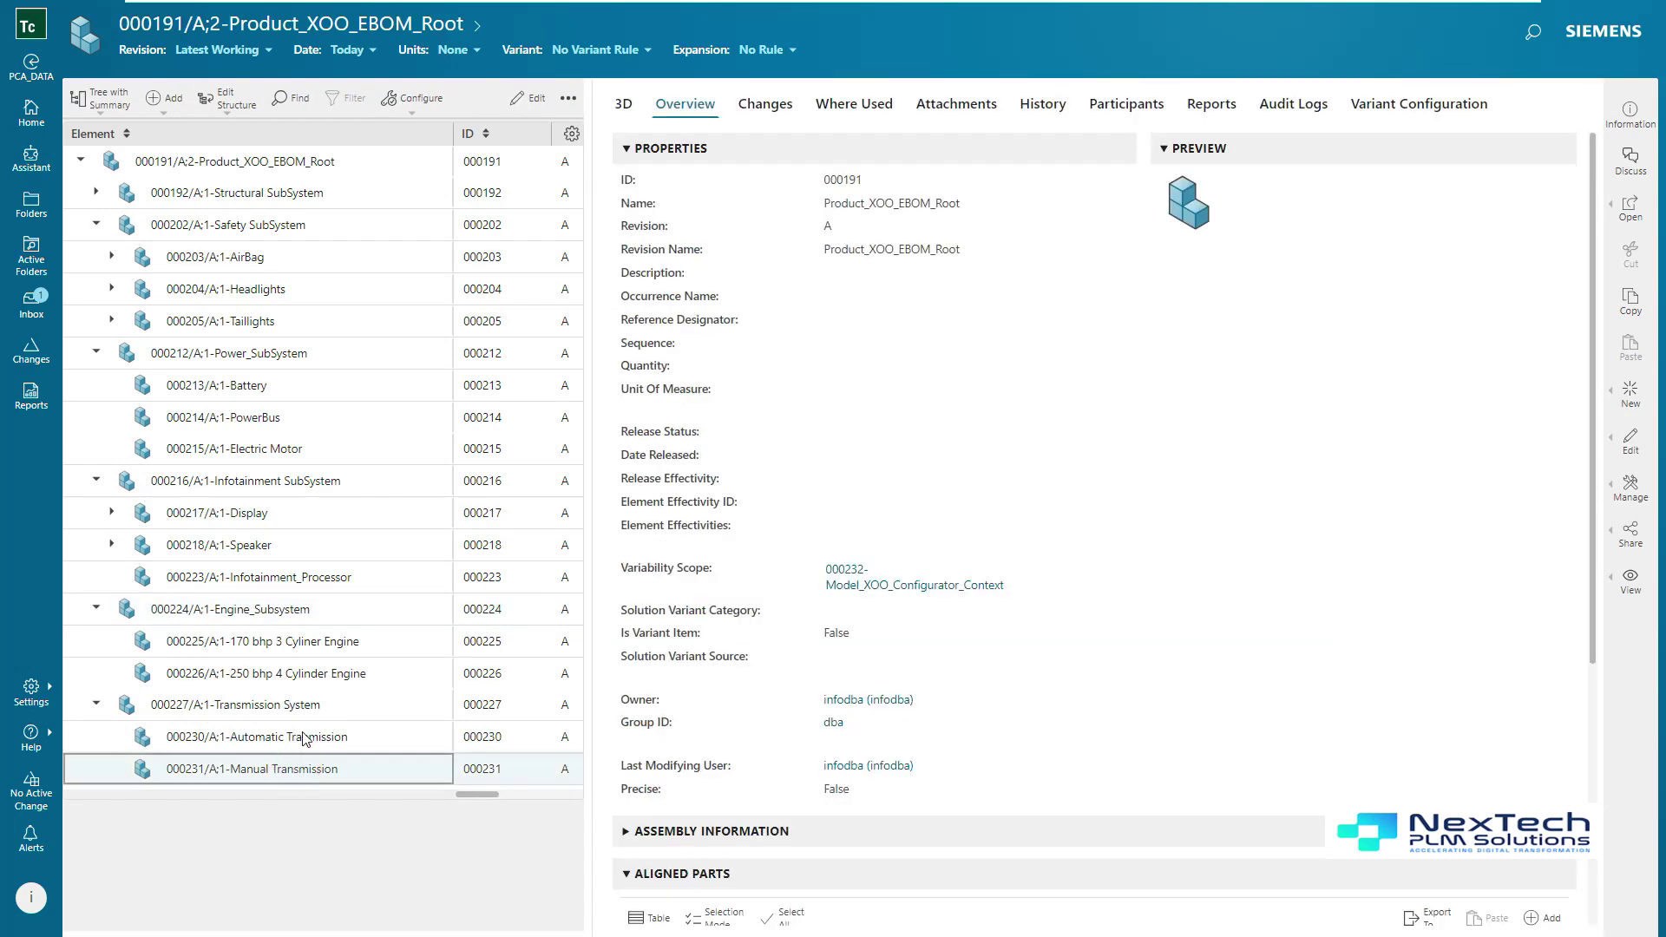
pyautogui.keyDown('ctrl'); pyautogui.click(295, 738); pyautogui.keyUp('ctrl')
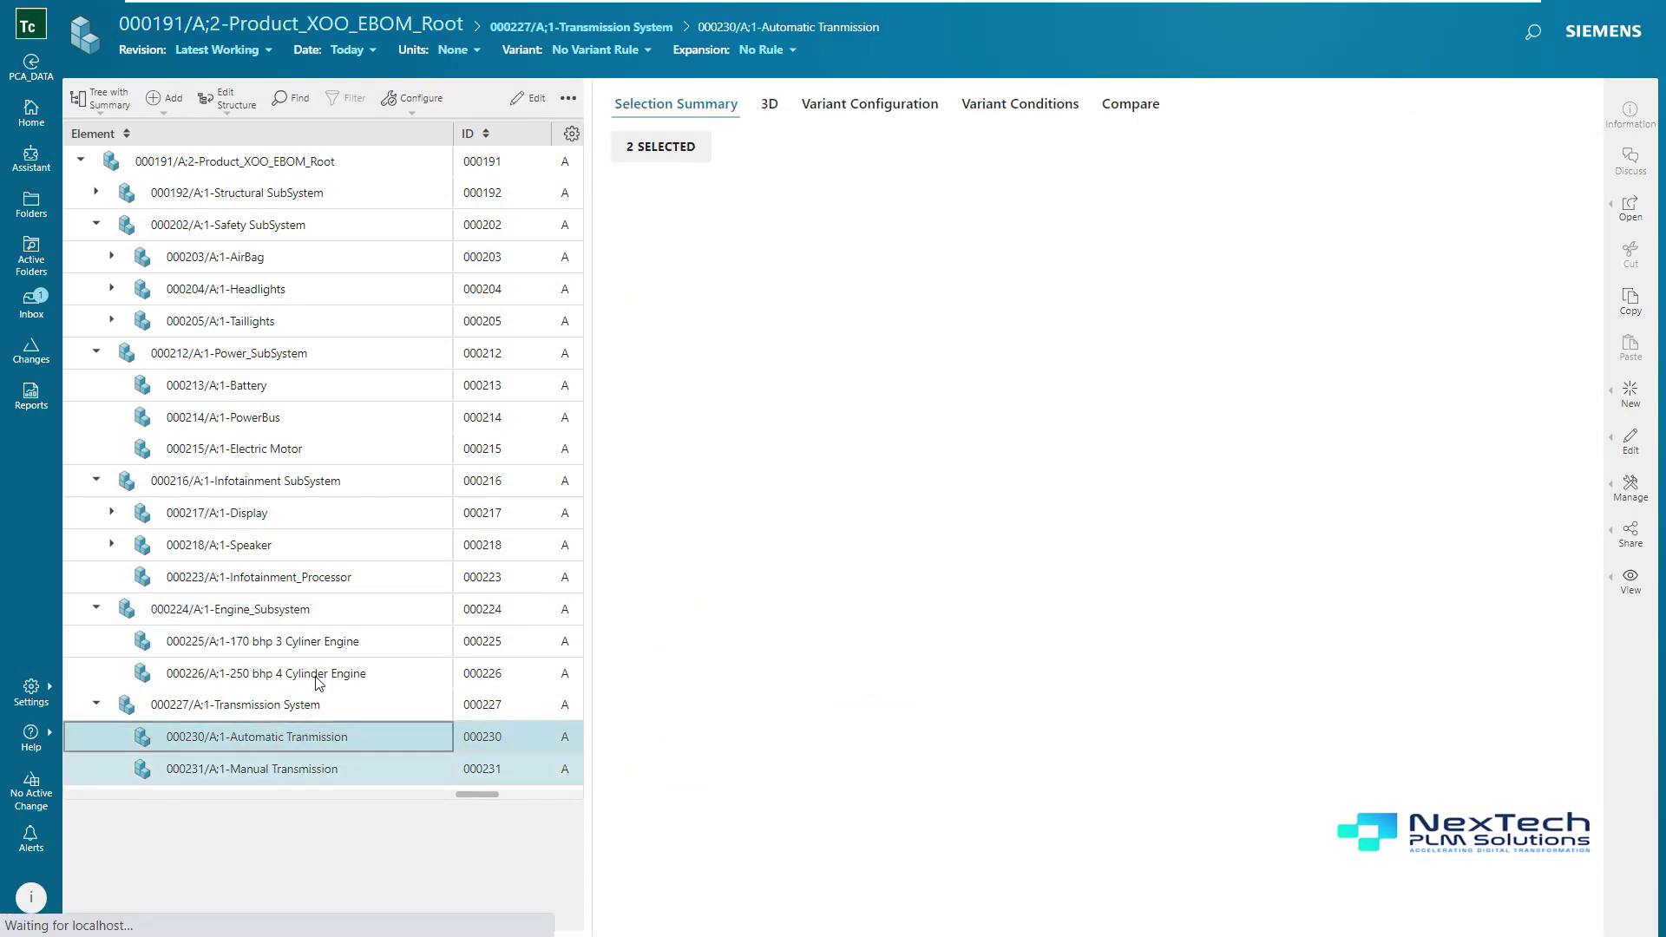
pyautogui.click(112, 512)
pyautogui.click(111, 609)
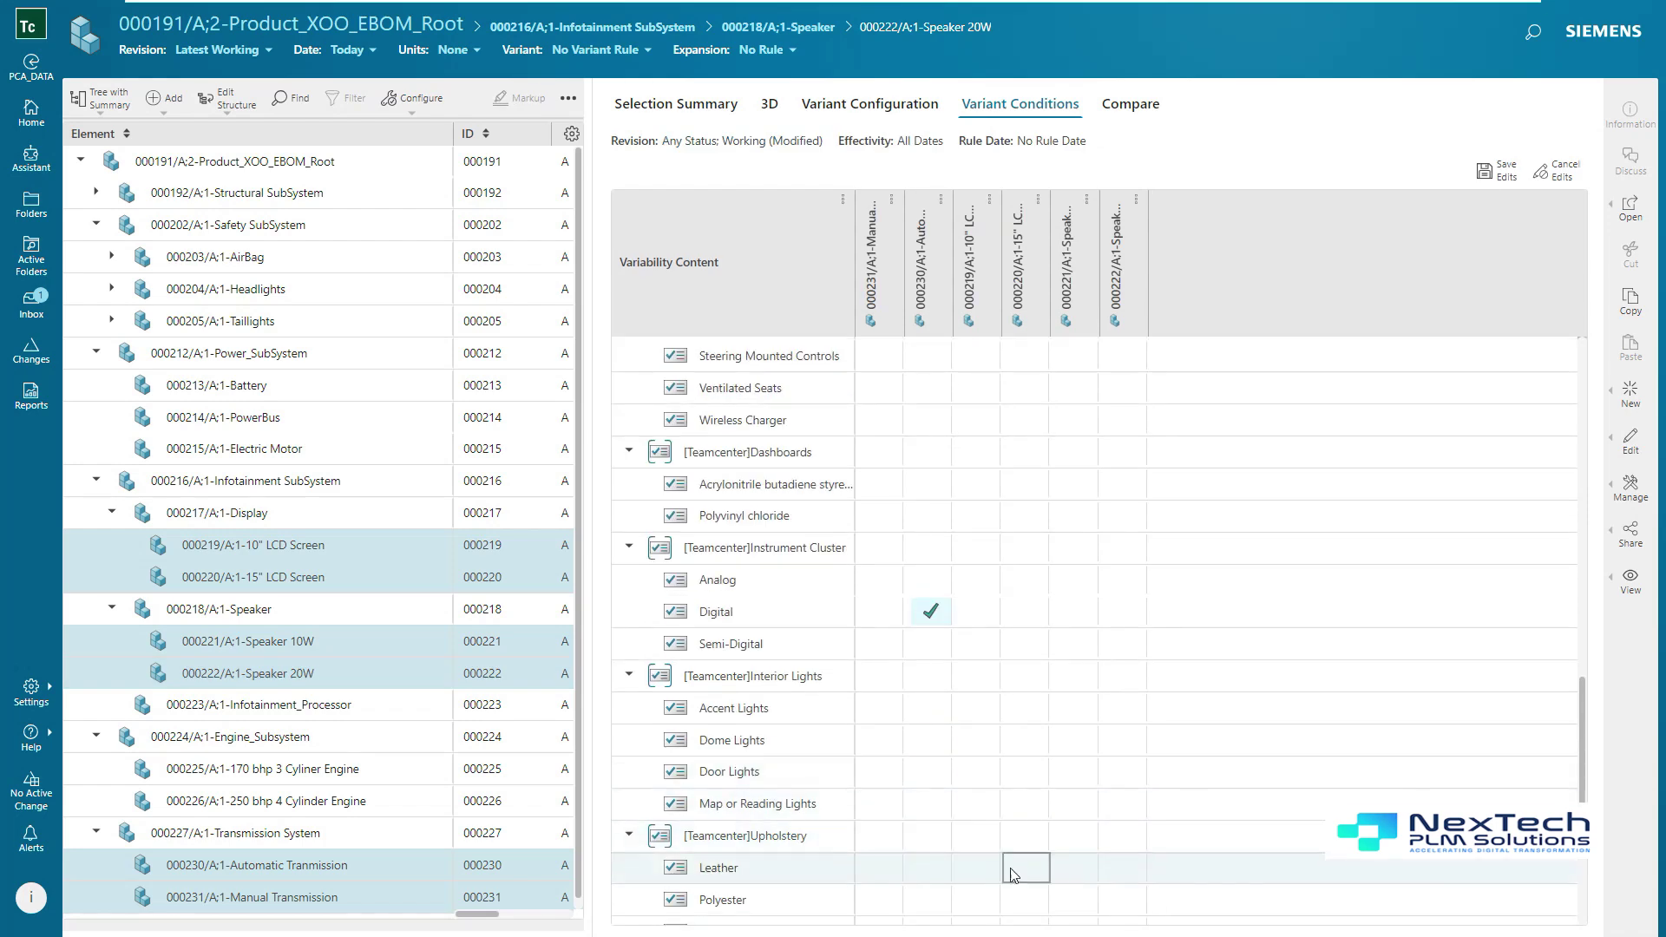
pyautogui.scroll(1, 1362, 263)
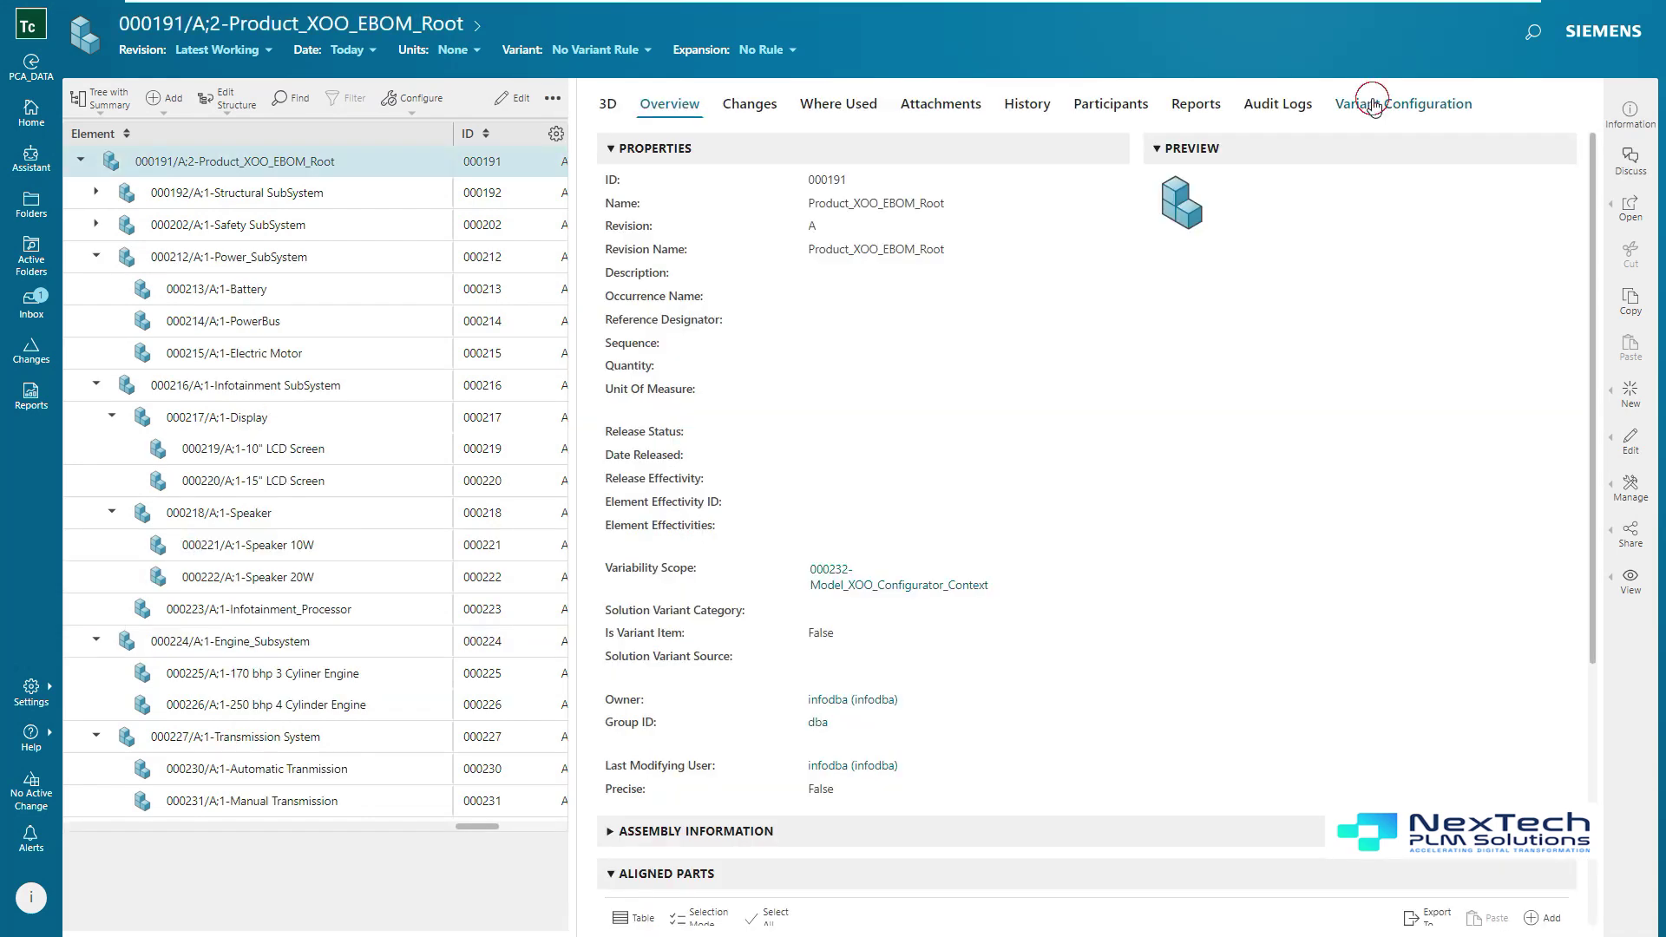
pyautogui.click(1375, 105)
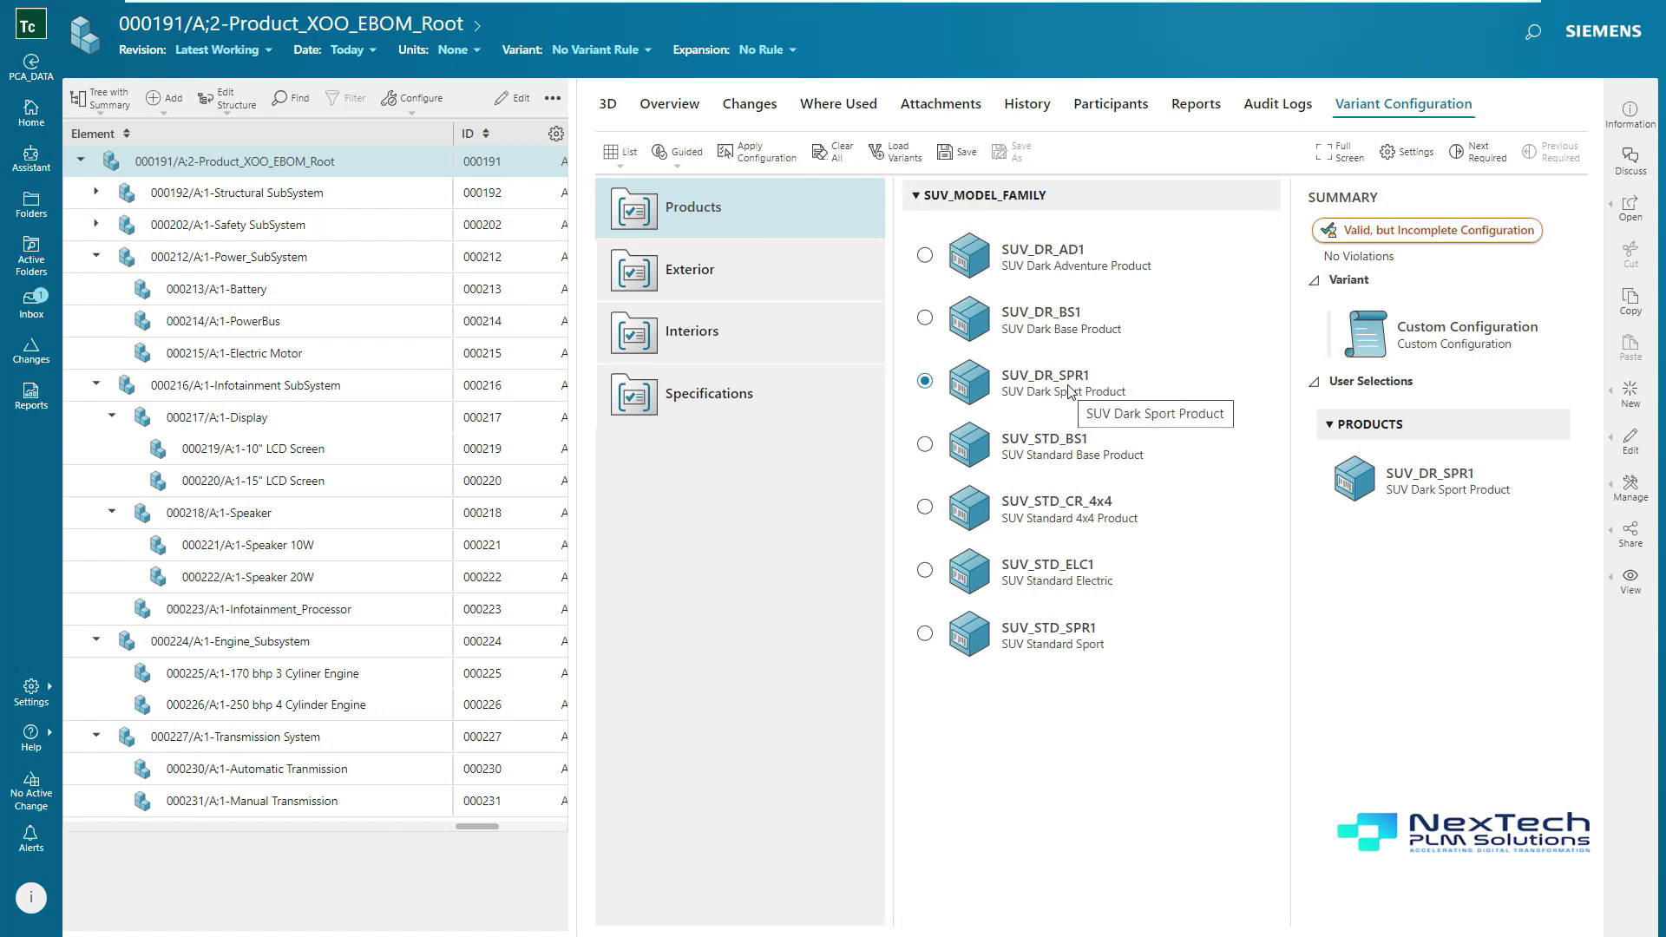
# - Set the next required Exterior feature to Front LED DRLs and begin the variant rule ID
pyautogui.click(1476, 156)
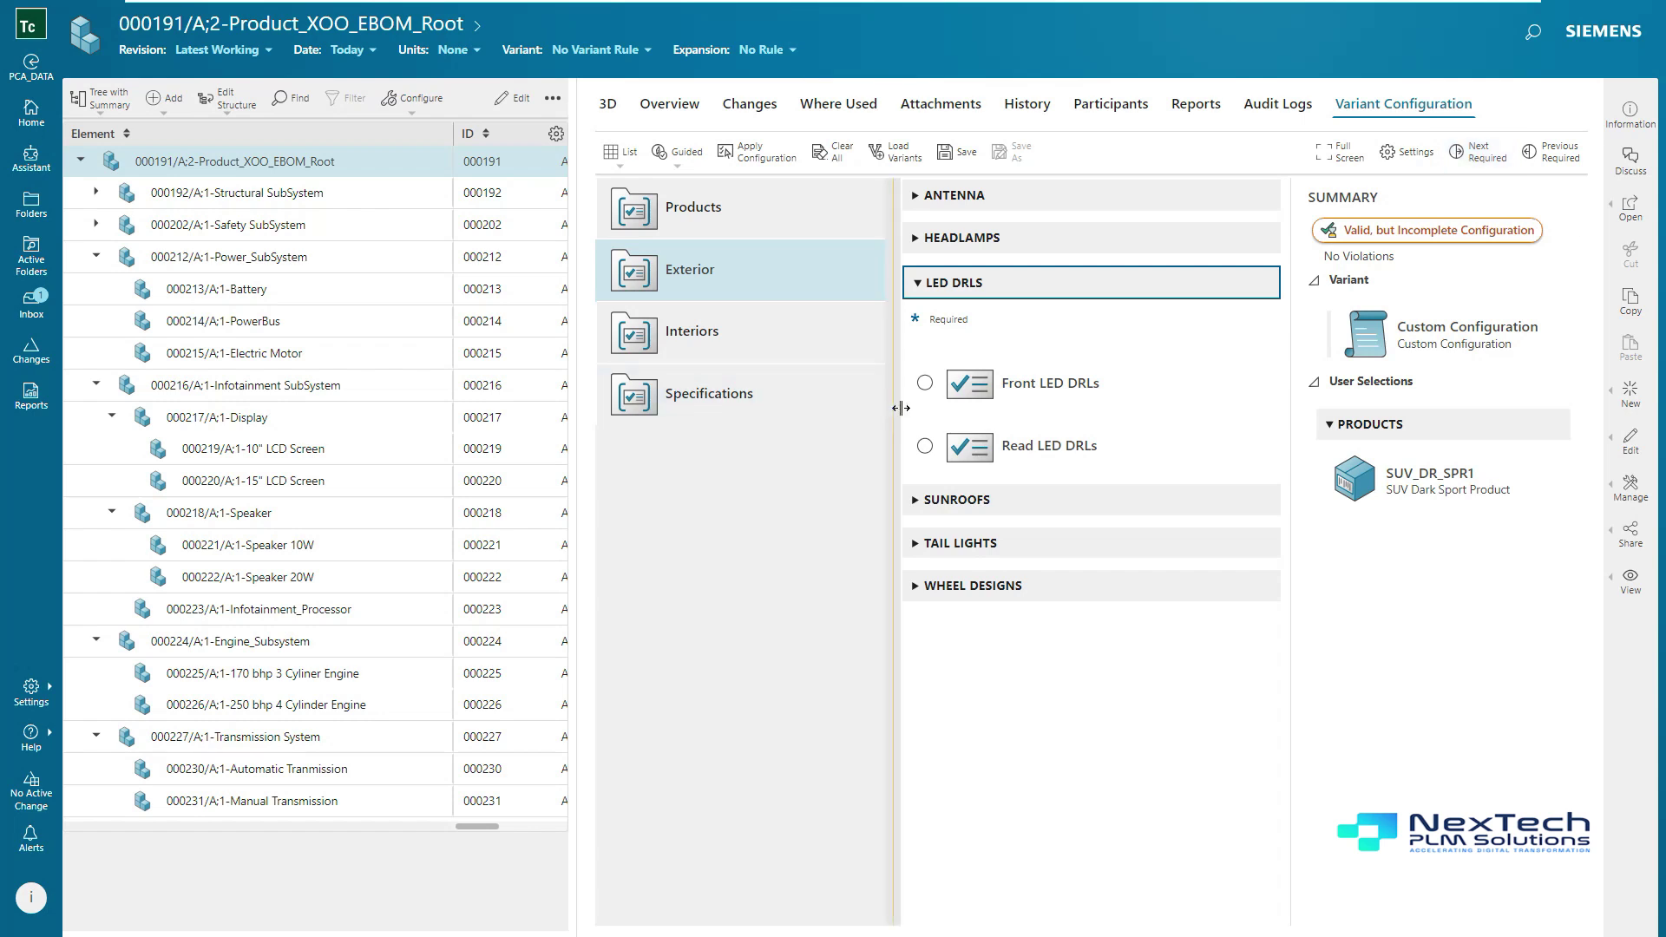
pyautogui.click(924, 385)
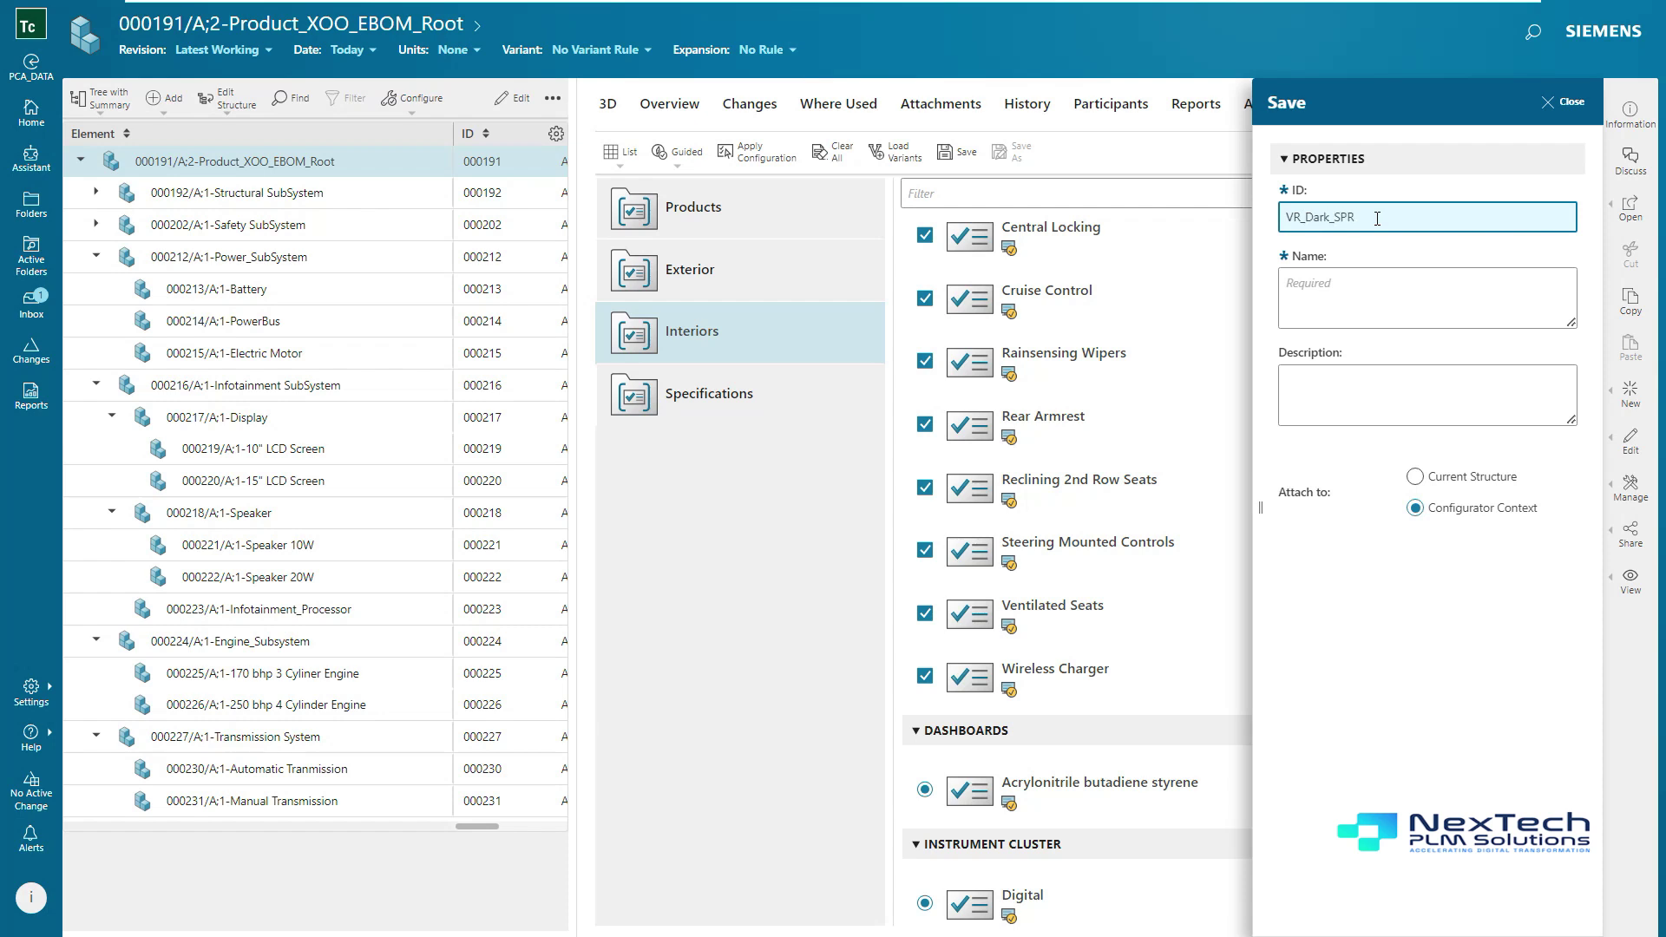
pyautogui.write('_X')
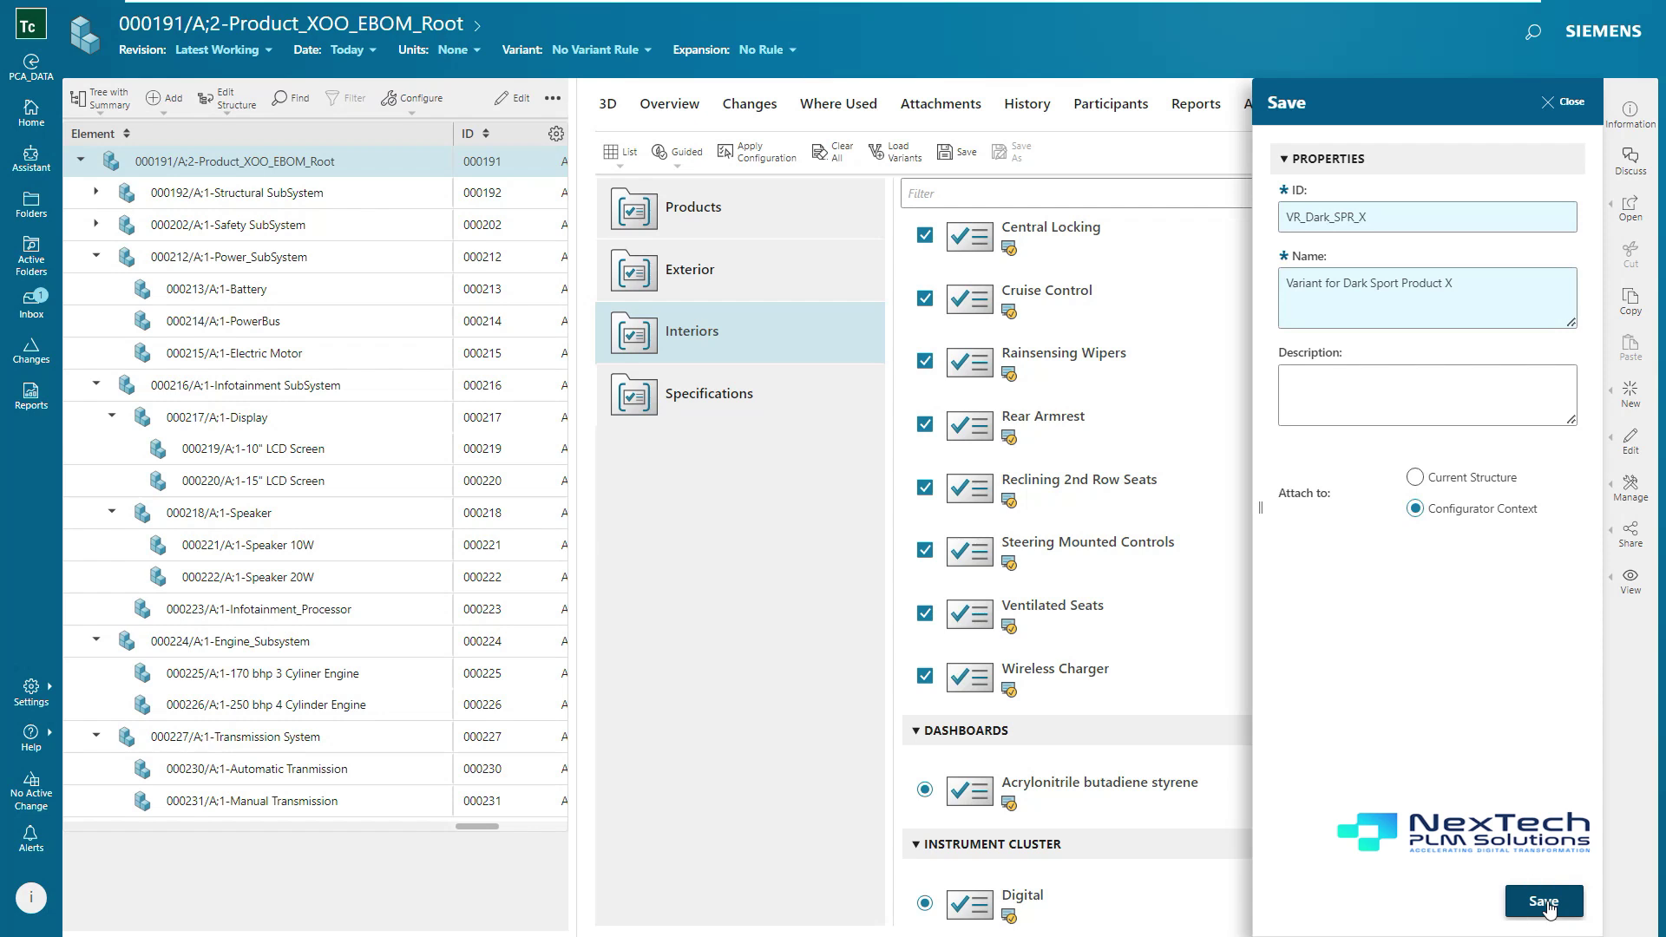
# - Save VR_Dark_SPR_X as 'Variant for Dark Sport Product X', attached to the configurator context
pyautogui.click(1544, 902)
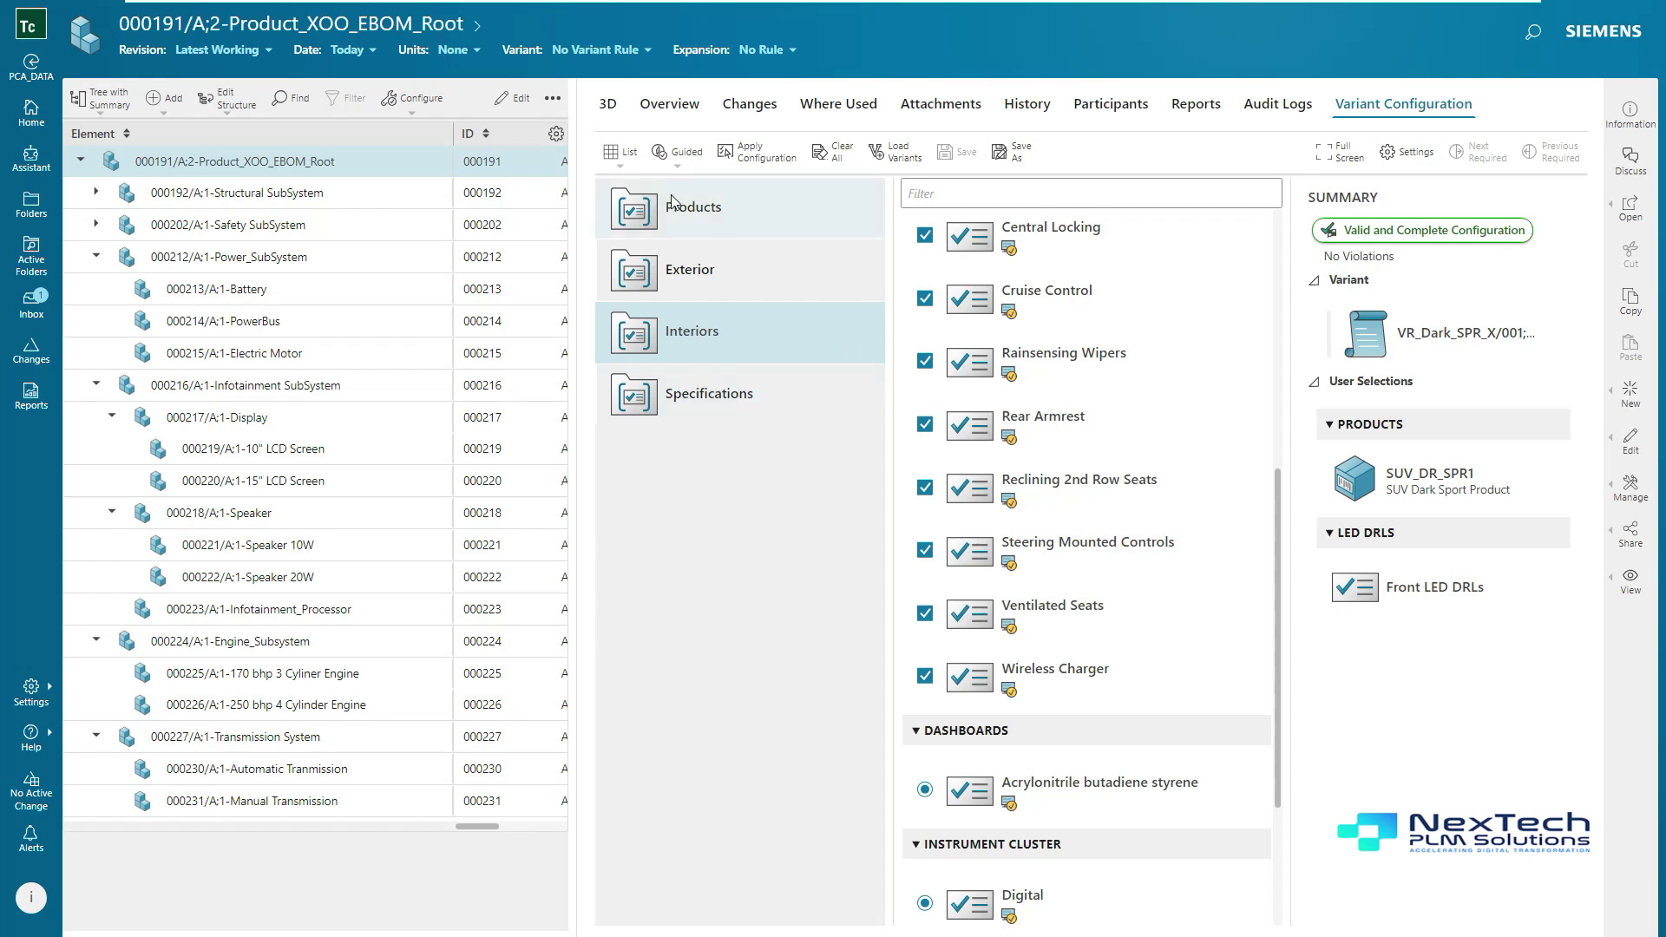
# - Apply variant rule VR_Dark_SPR_X/001 (Dark Sport Product X) in place of No Variant Rule
pyautogui.click(647, 52)
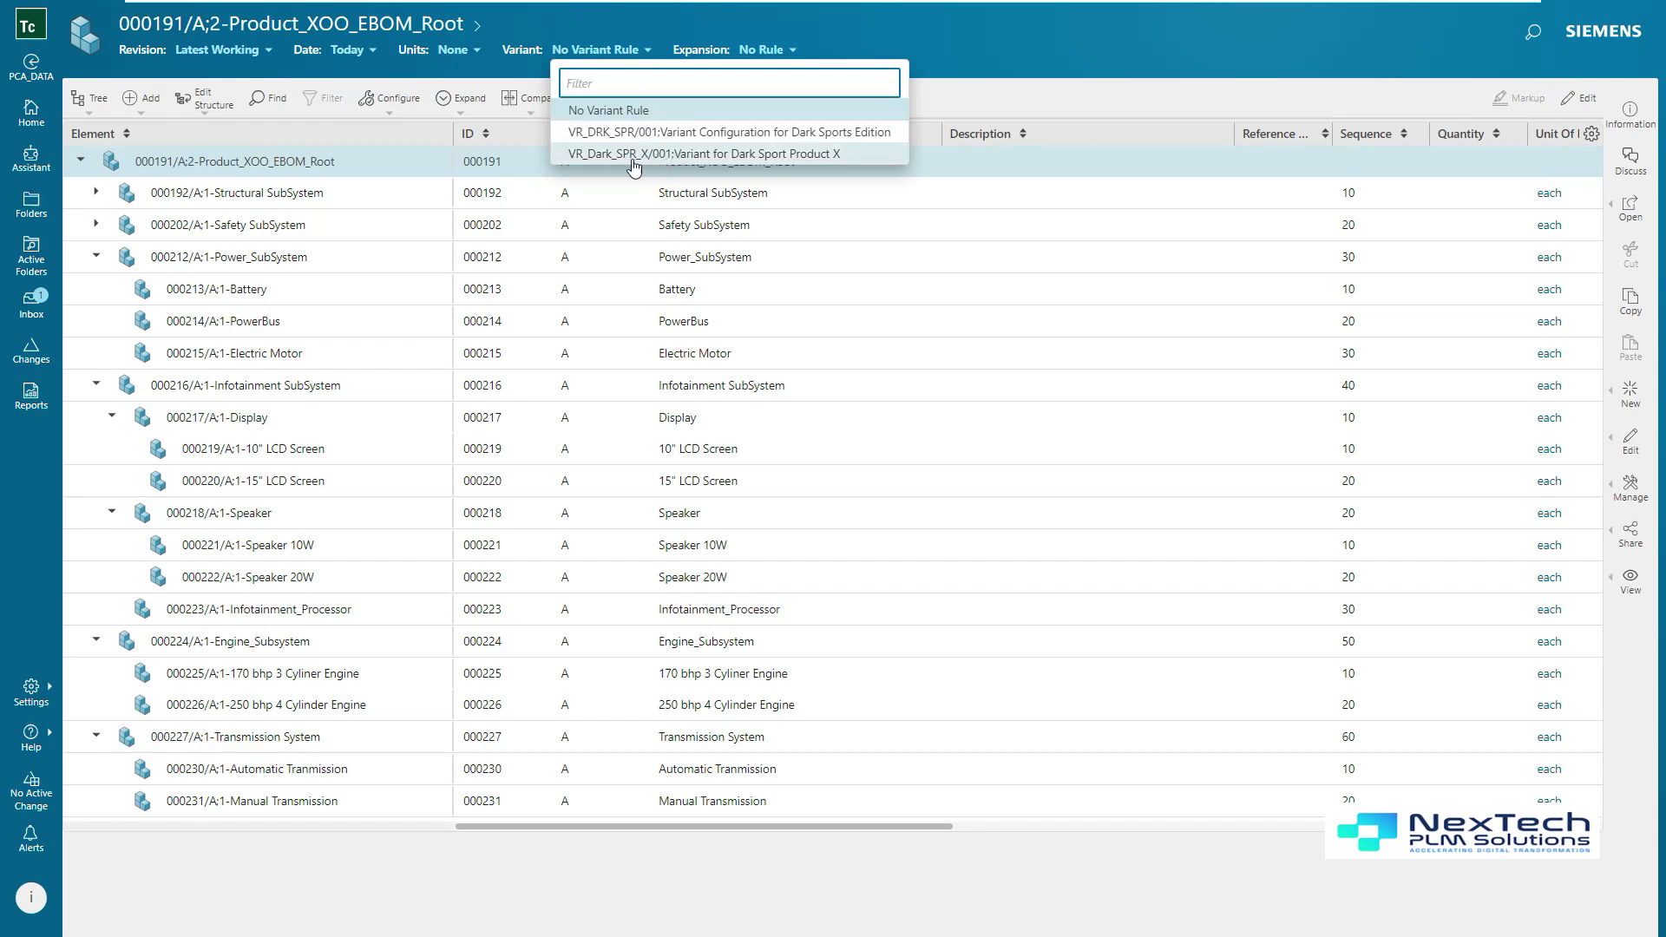
pyautogui.click(680, 164)
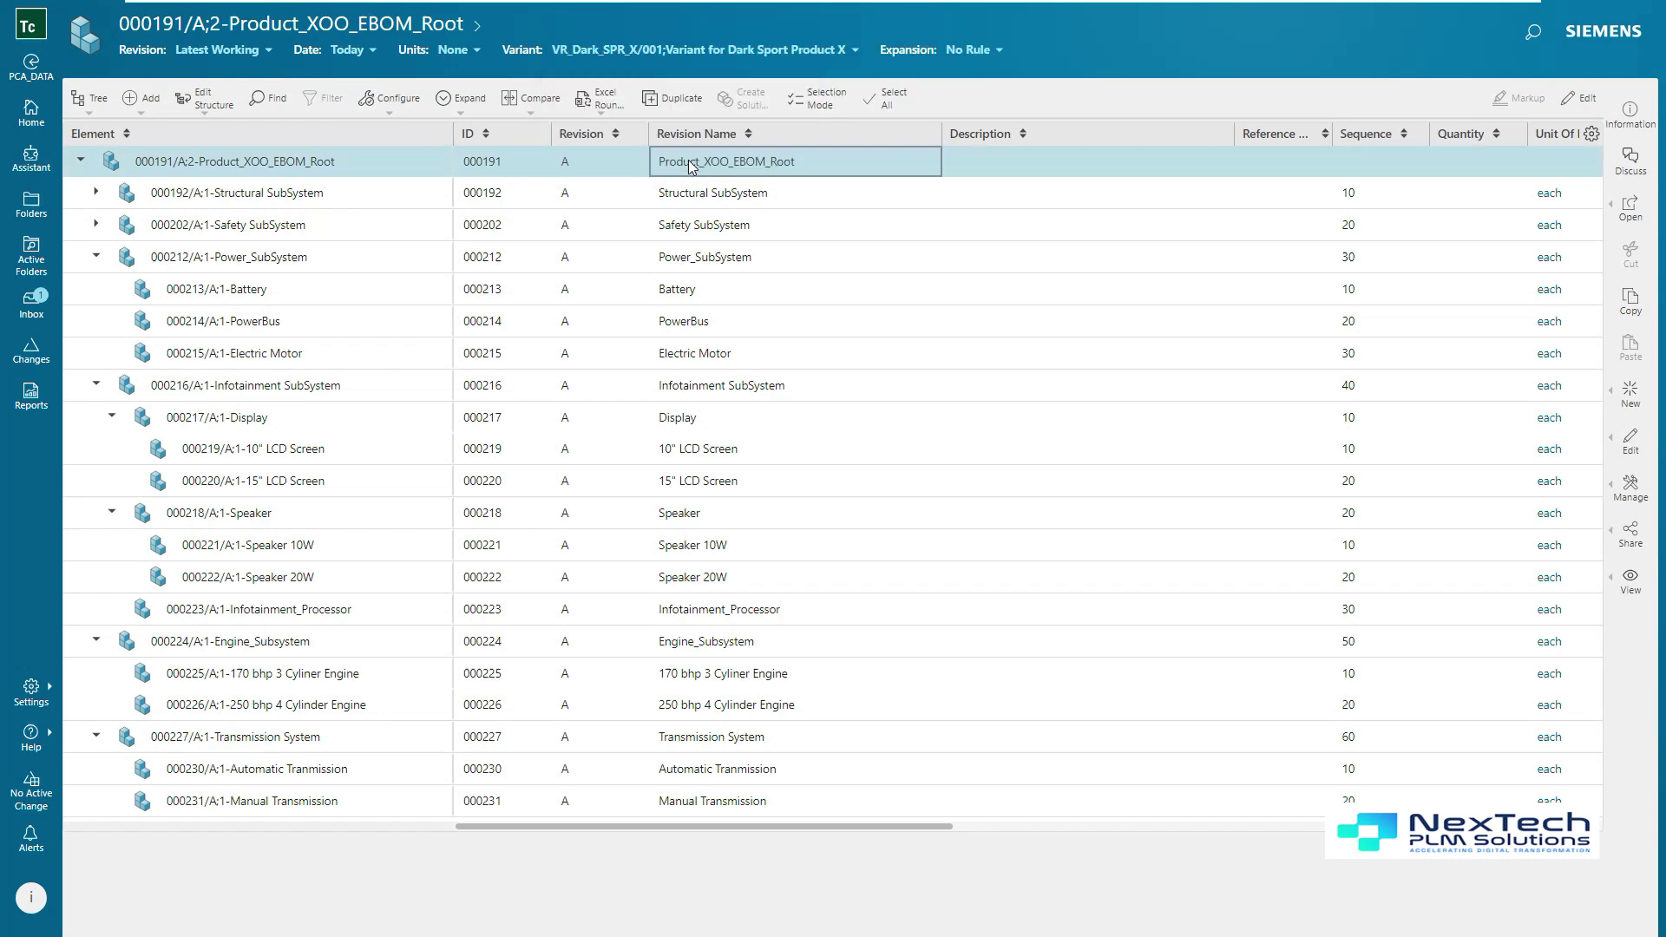